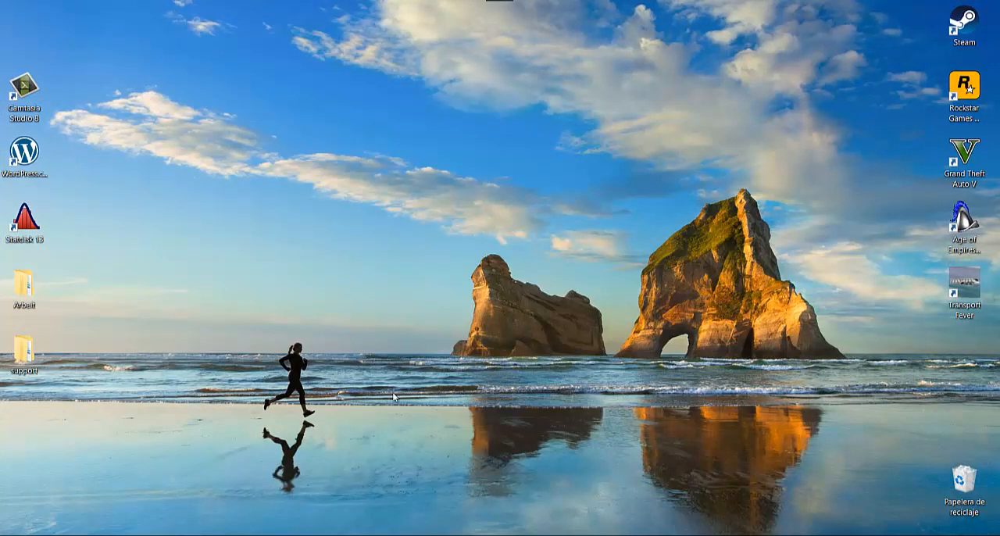
Launch Excel and maximize its window.
{"action": "key", "text": "super"}
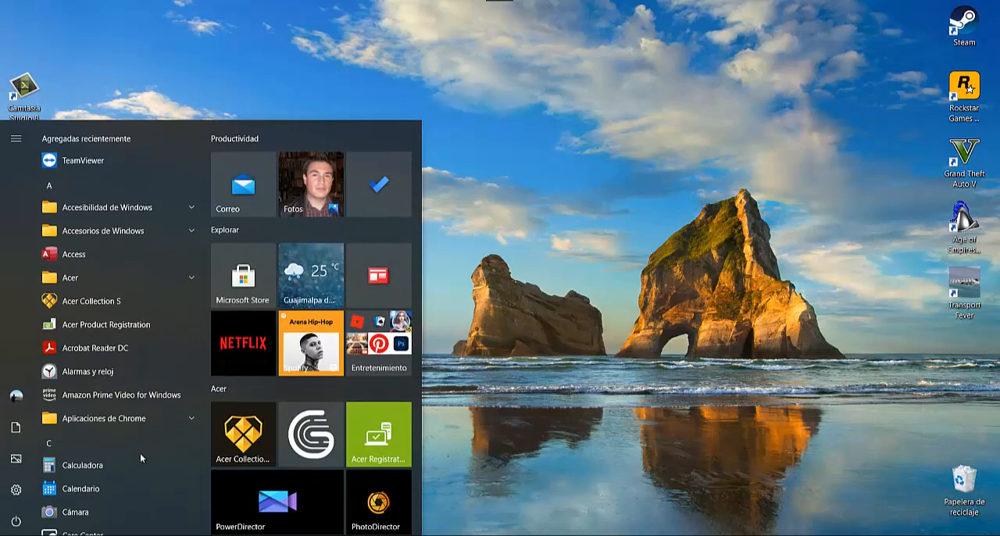
{"action": "type", "text": "excel"}
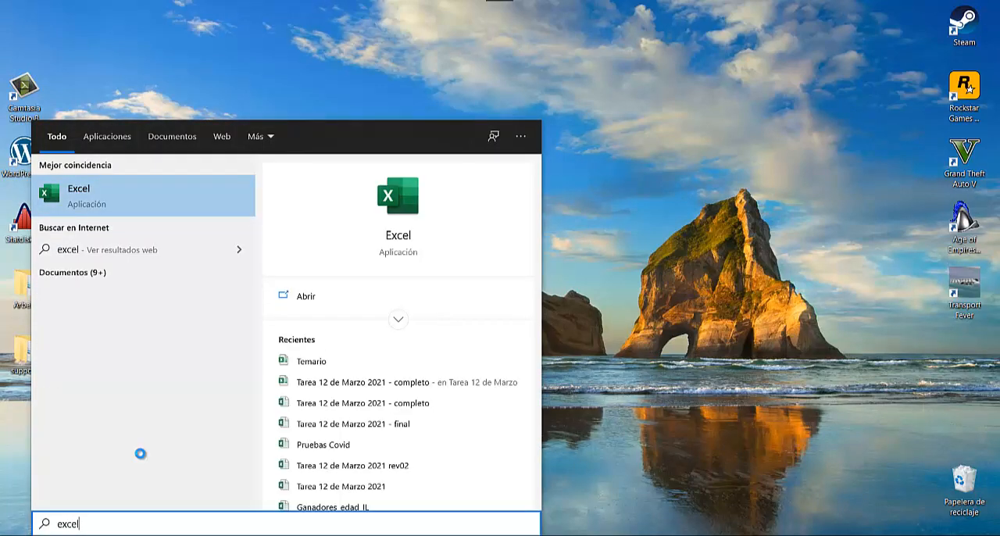
{"action": "left_click", "coordinate": [120, 202]}
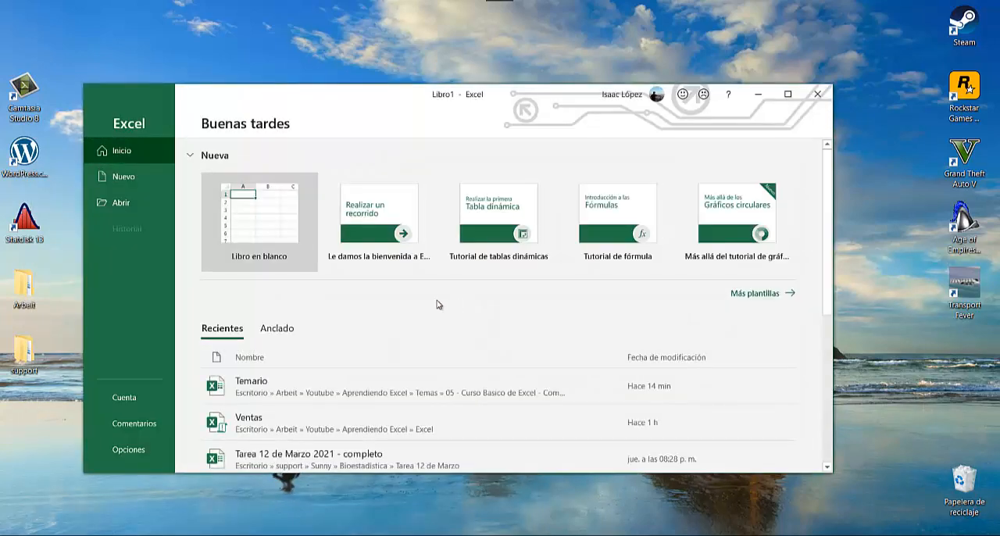
{"action": "left_click", "coordinate": [788, 94]}
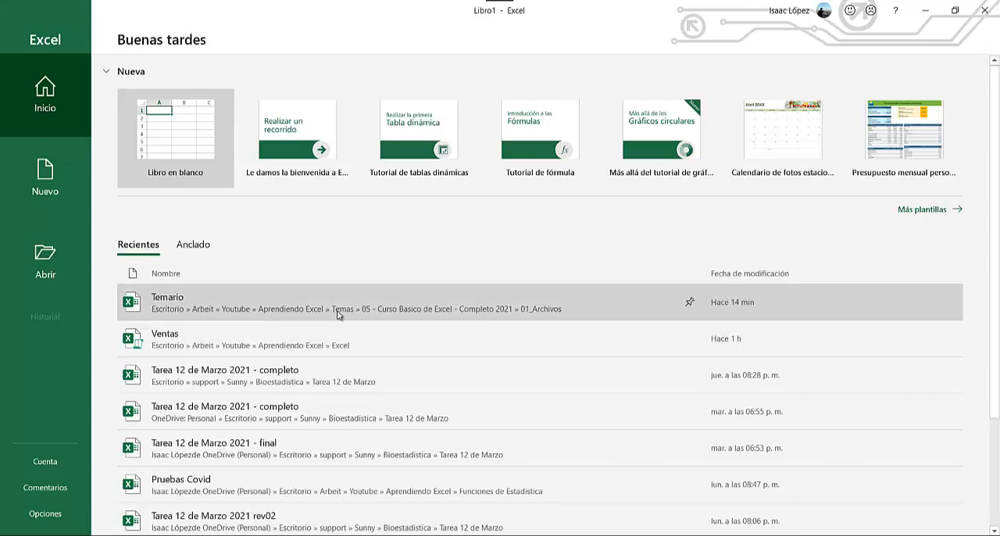
Create a blank workbook and select cell F9.
{"action": "left_click", "coordinate": [191, 143]}
{"action": "left_click", "coordinate": [207, 137]}
{"action": "left_click", "coordinate": [298, 244]}
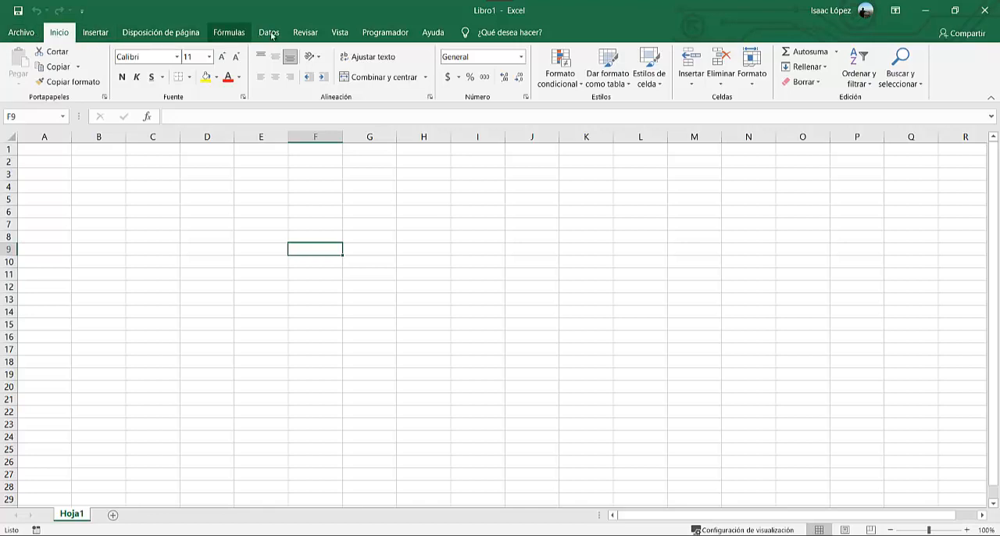
Review the file options and the command sets for inserting, page layout, formulas, data, review, view and developer tools.
{"action": "left_click", "coordinate": [31, 35]}
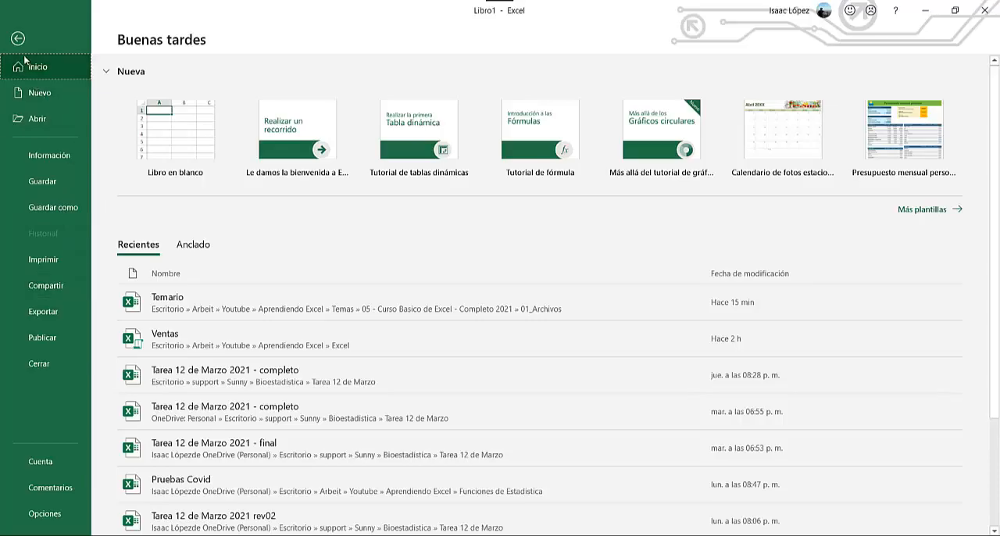
{"action": "left_click", "coordinate": [18, 38]}
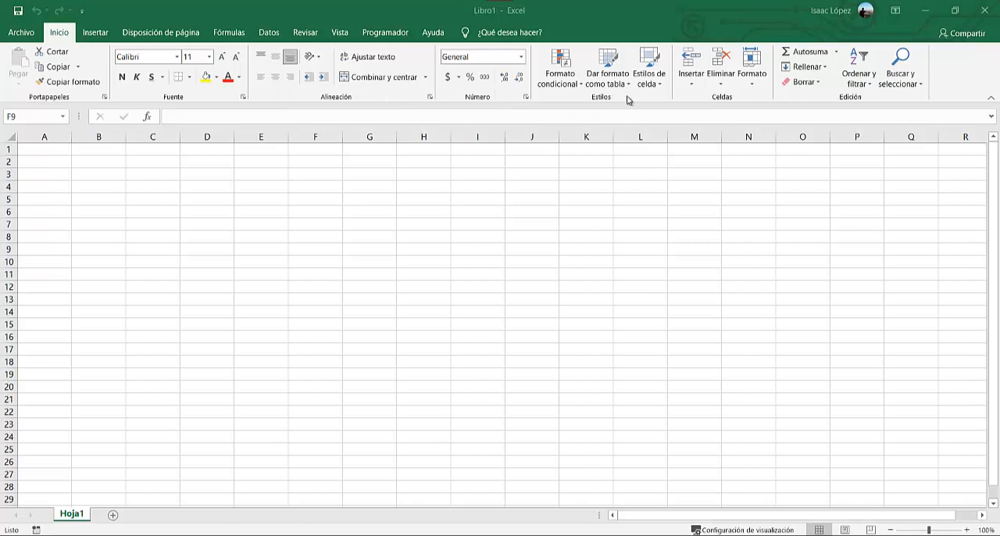
{"action": "left_click", "coordinate": [99, 33]}
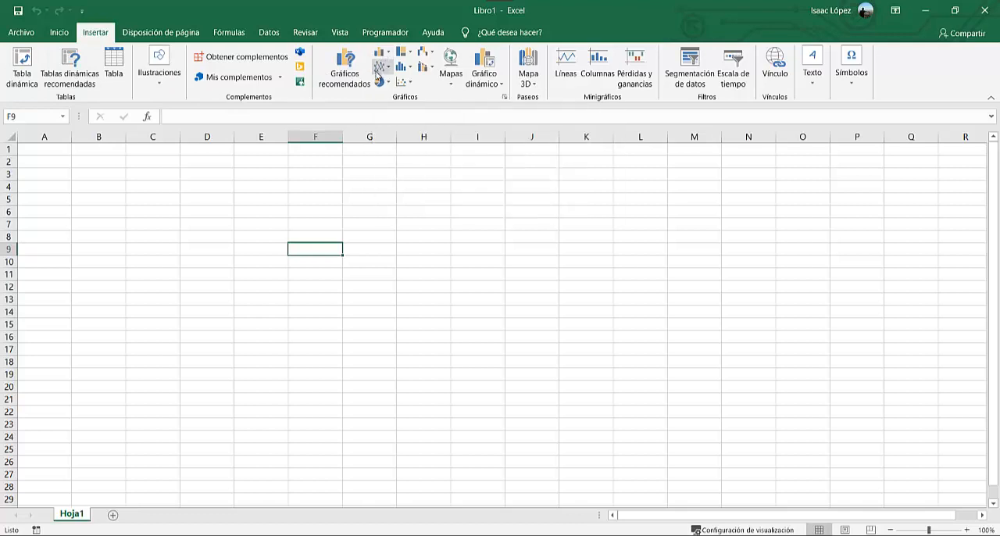
{"action": "left_click", "coordinate": [162, 33]}
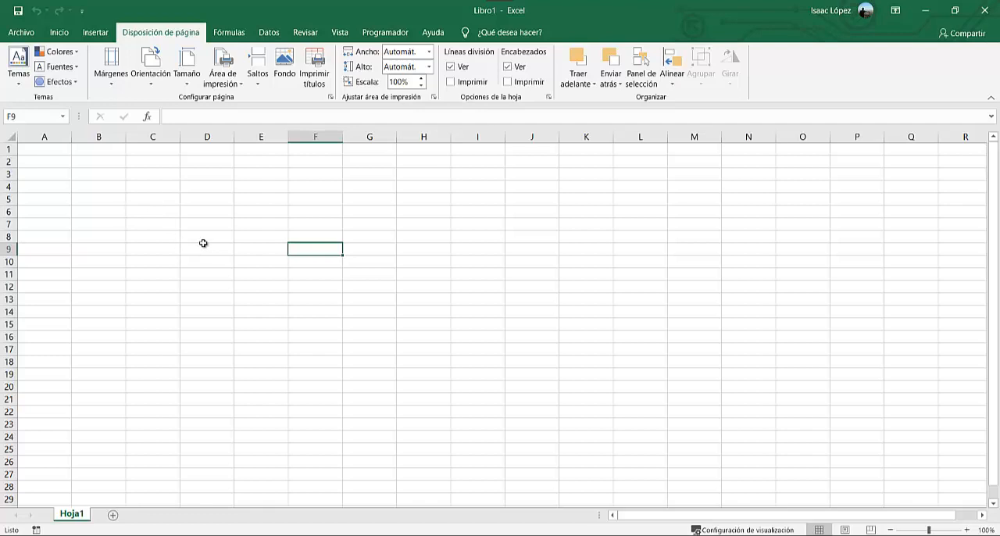
{"action": "left_click", "coordinate": [231, 35]}
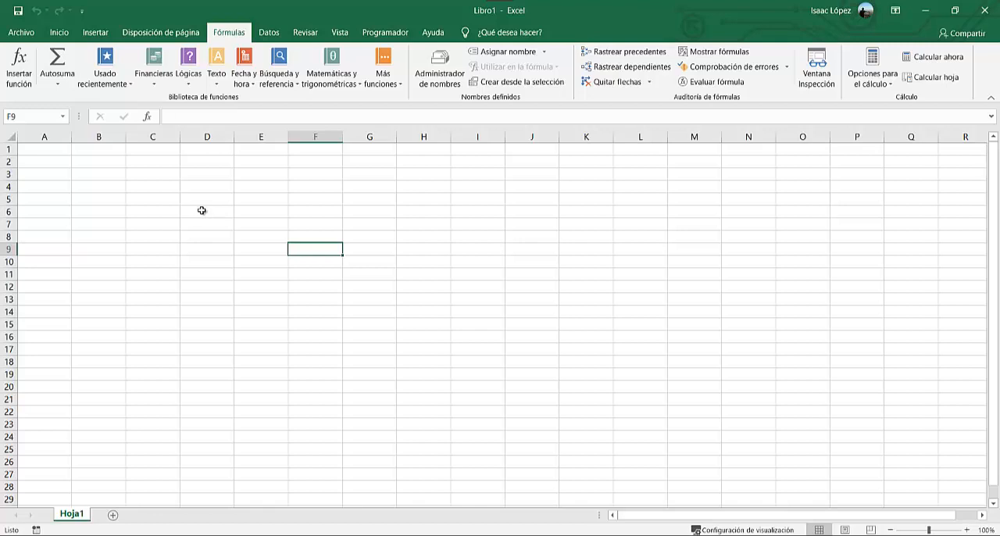
{"action": "left_click", "coordinate": [269, 33]}
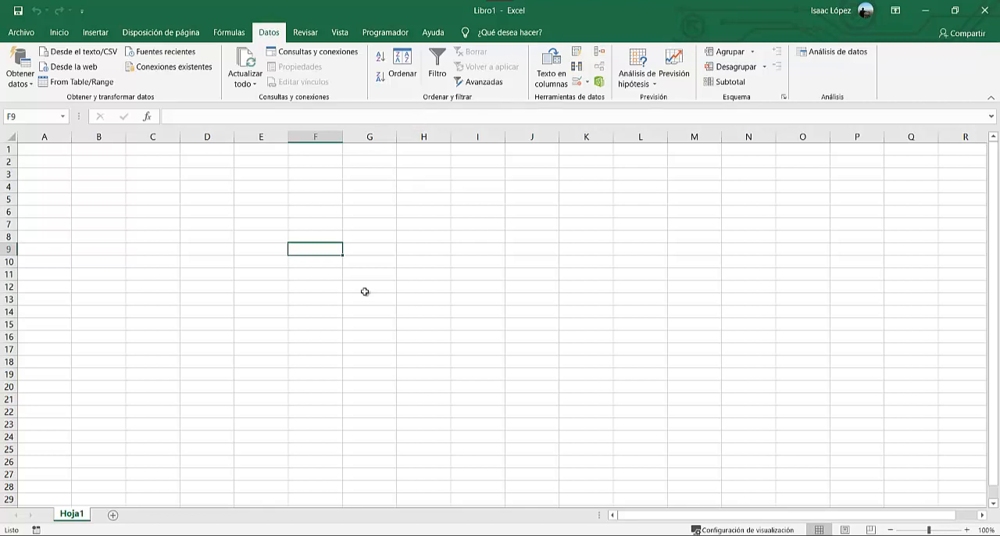
{"action": "left_click", "coordinate": [312, 37]}
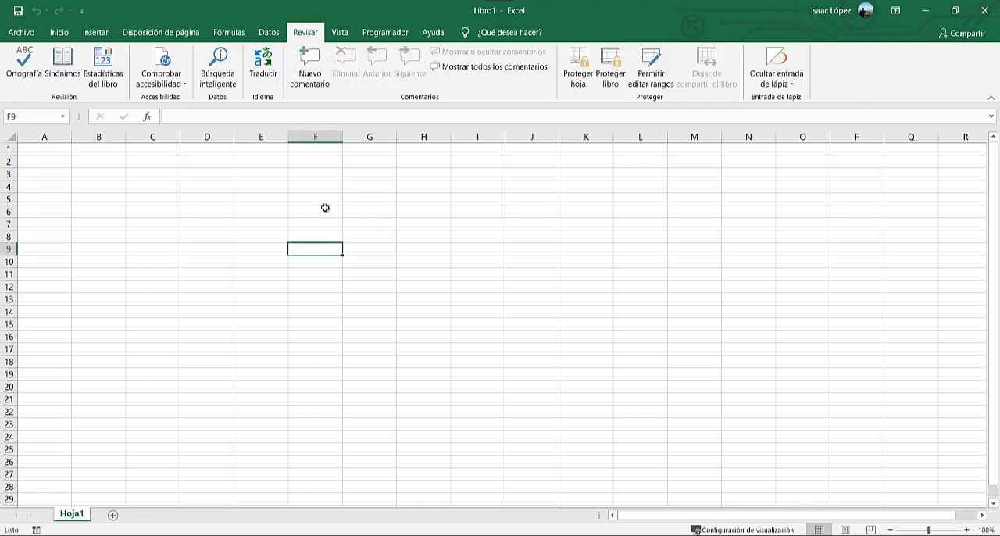
{"action": "left_click", "coordinate": [341, 35]}
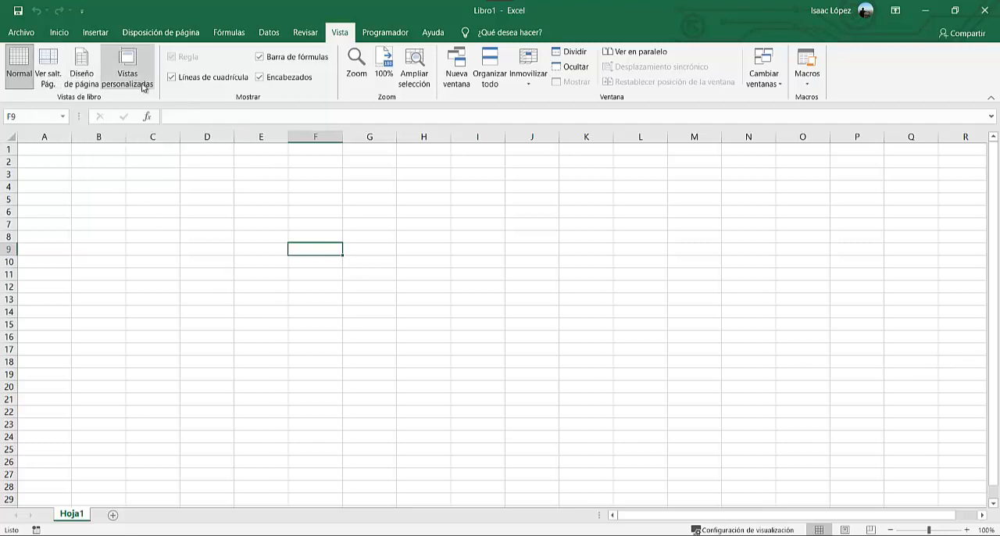
{"action": "left_click", "coordinate": [391, 33]}
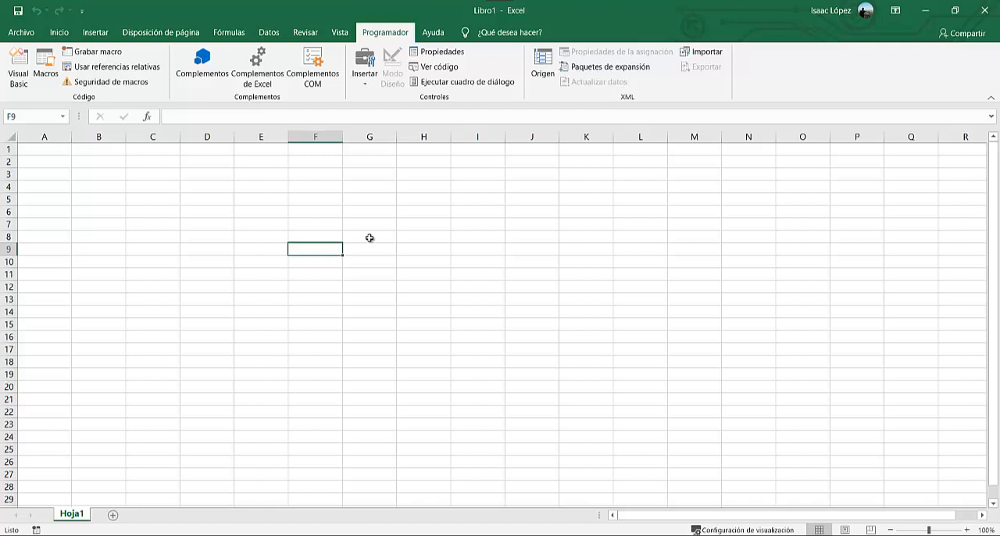
{"action": "key", "text": "alt+F11"}
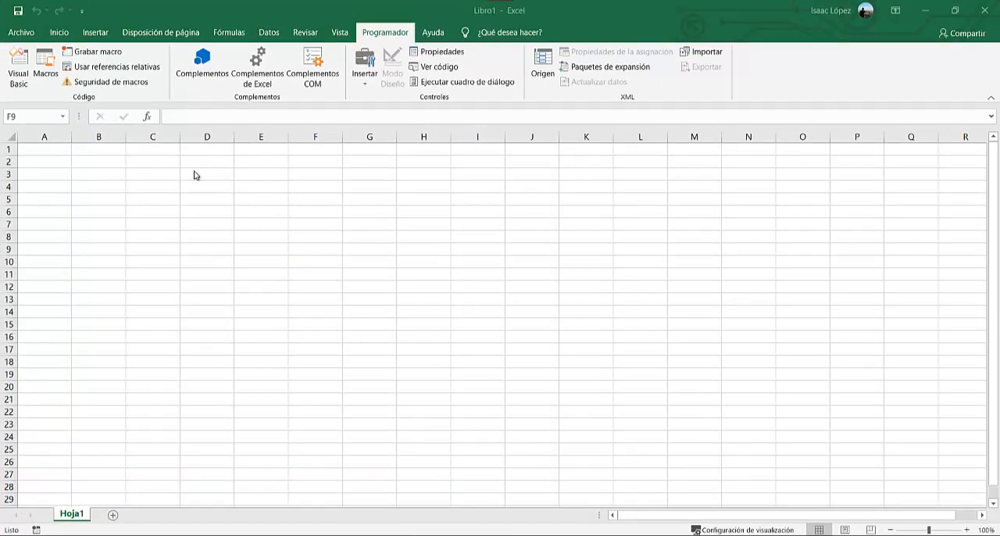
Open the recent workbook "Tarea 12 de Marzo 2021 - completo" and save it as "Tarea 12 de Marzo 2021 - rev03".
{"action": "left_click", "coordinate": [22, 32]}
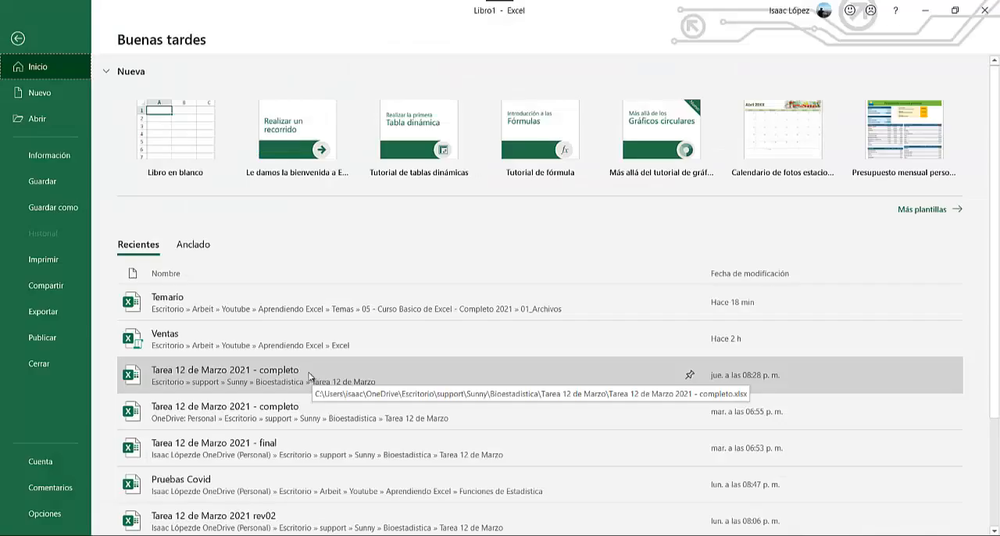
{"action": "left_click", "coordinate": [226, 376]}
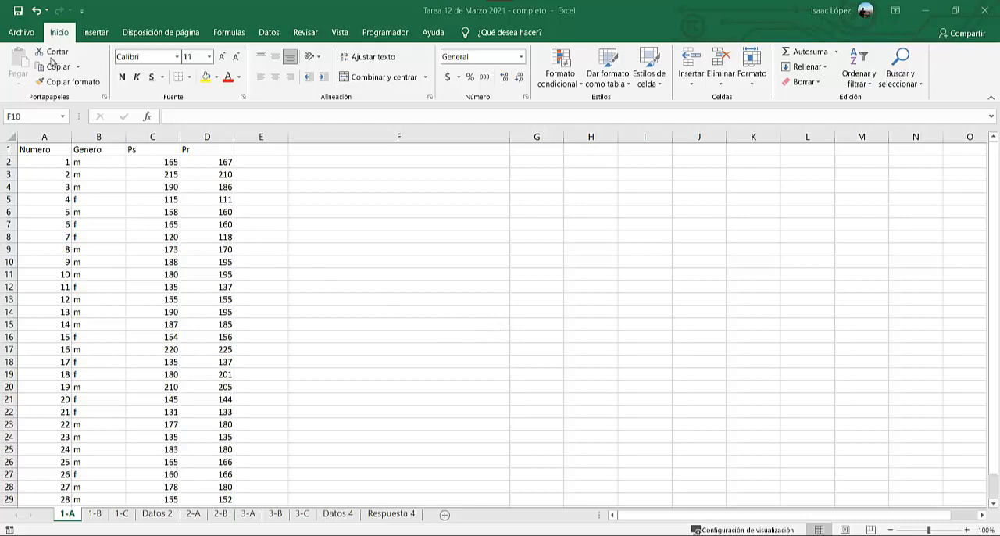
{"action": "left_click", "coordinate": [23, 33]}
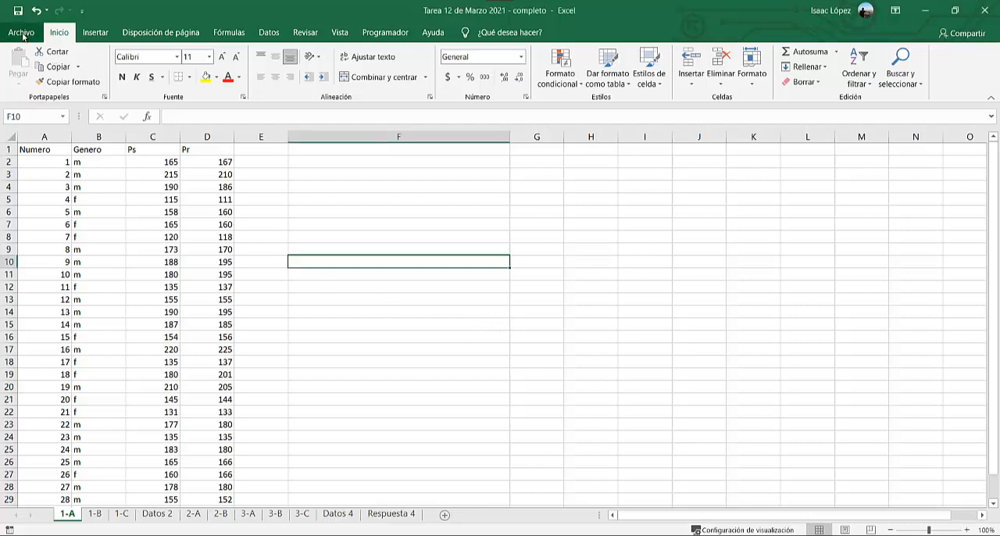
{"action": "left_click", "coordinate": [64, 208]}
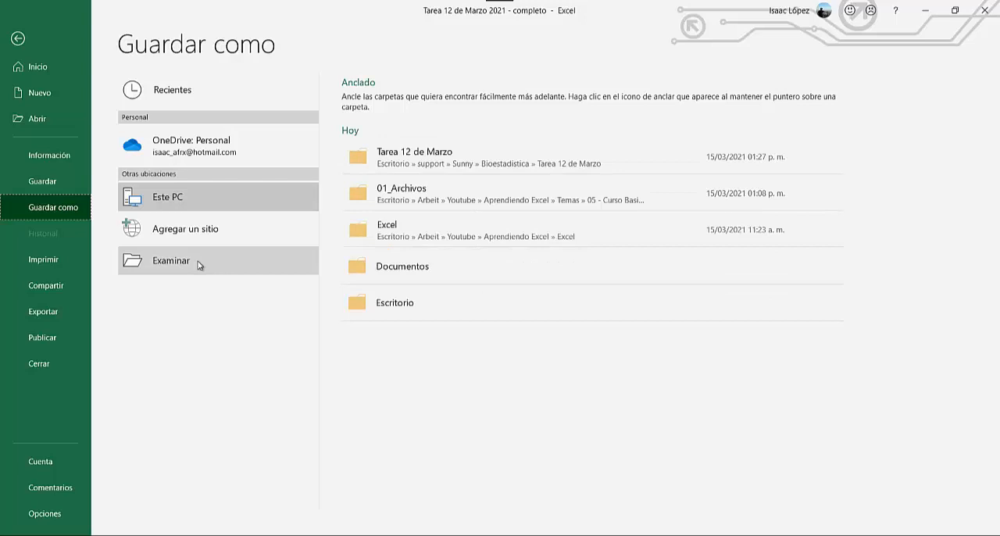
{"action": "left_click", "coordinate": [172, 261]}
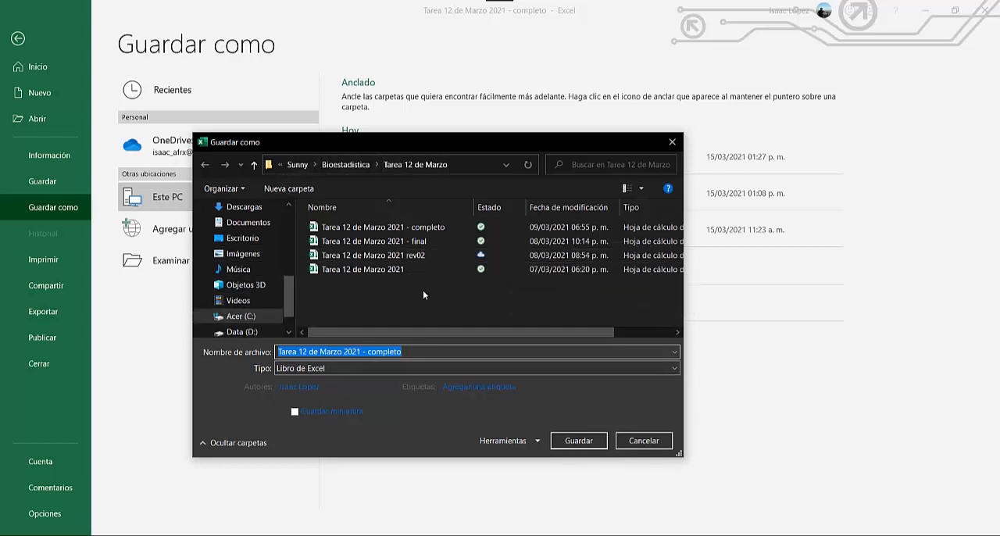
{"action": "left_click", "coordinate": [421, 352]}
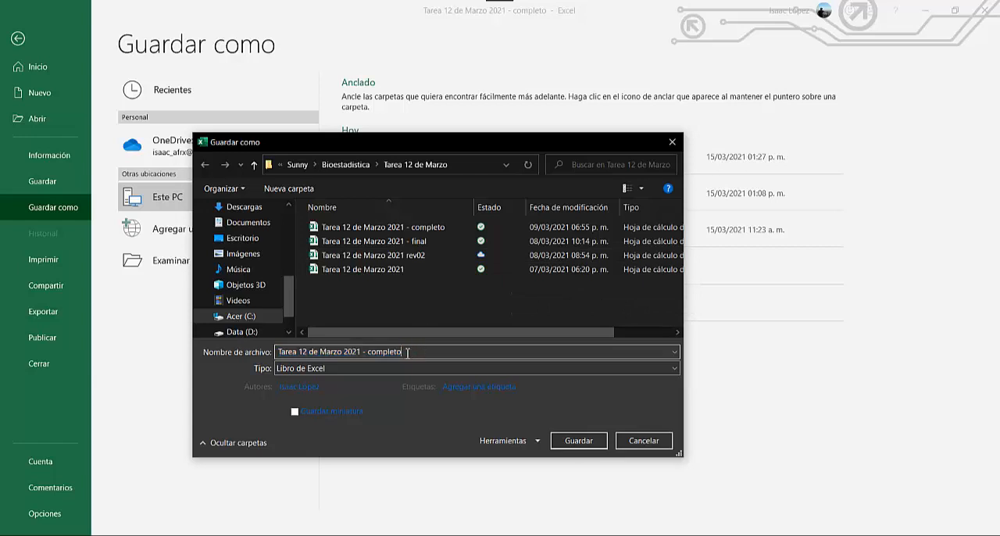
{"action": "left_click_drag", "start_coordinate": [407, 352], "coordinate": [371, 354]}
{"action": "type", "text": "rev03"}
{"action": "left_click", "coordinate": [578, 441]}
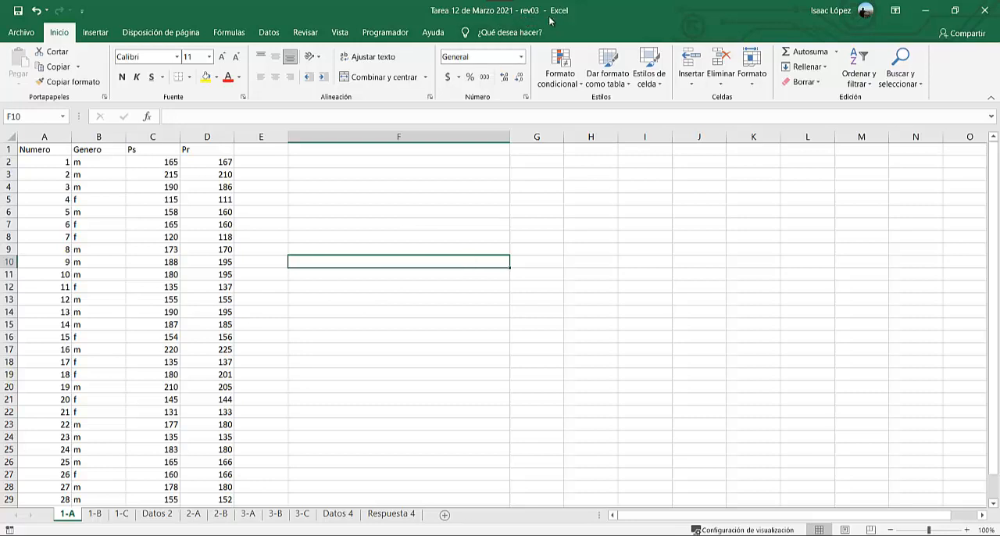
Create a new blank workbook and paste the copied table of men's age, height, weight and IMC at cell A1.
{"action": "key", "text": "ctrl+n"}
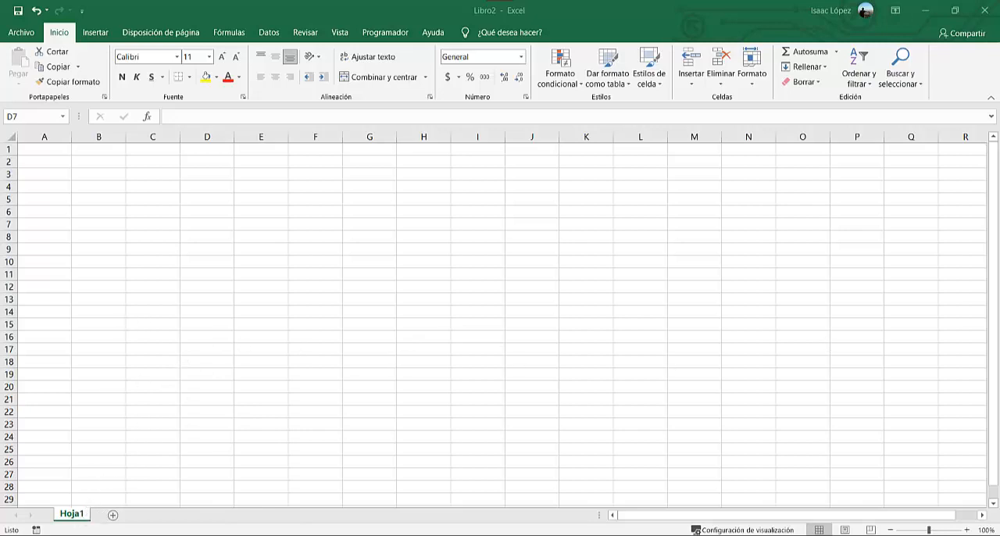
{"action": "key", "text": "ctrl+c"}
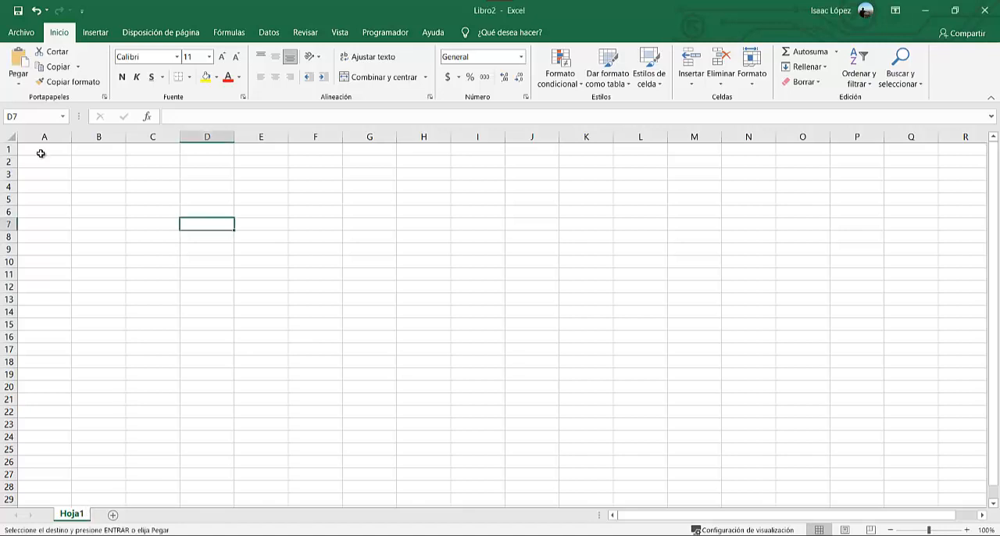
{"action": "left_click", "coordinate": [40, 149]}
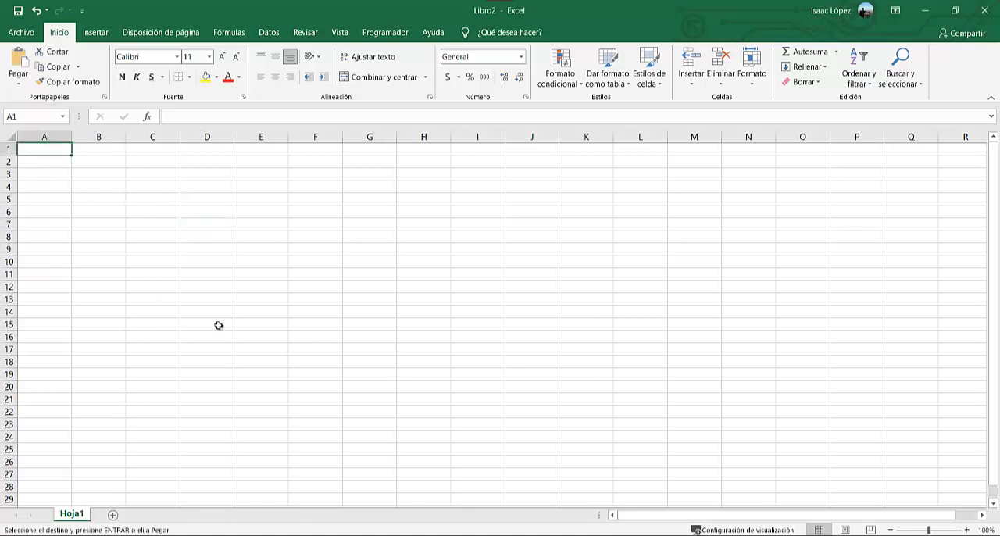
{"action": "key", "text": "ctrl+v"}
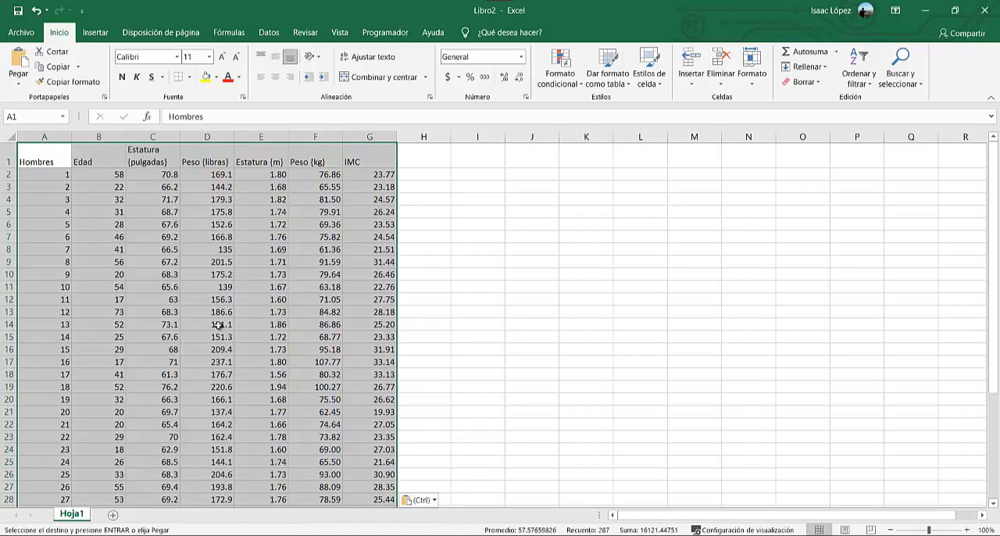
{"action": "left_click", "coordinate": [465, 261]}
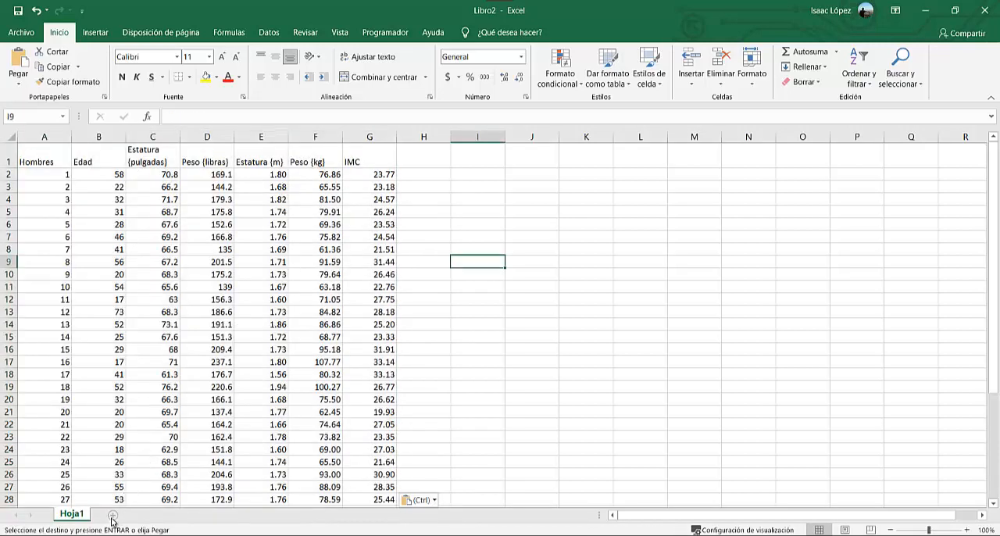
Add a second worksheet and copy the full table A1:G41 on Hoja1.
{"action": "left_click", "coordinate": [113, 514]}
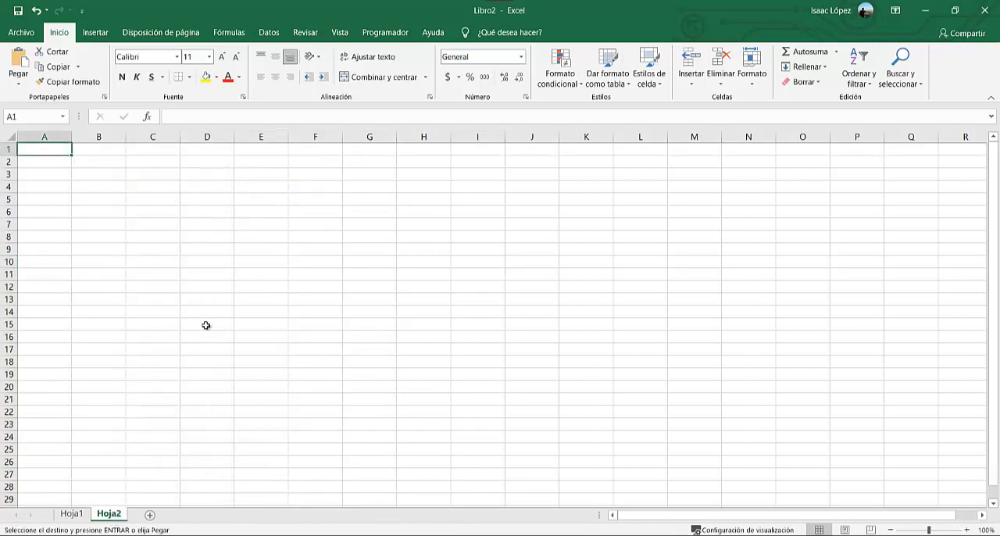
{"action": "left_click", "coordinate": [72, 514]}
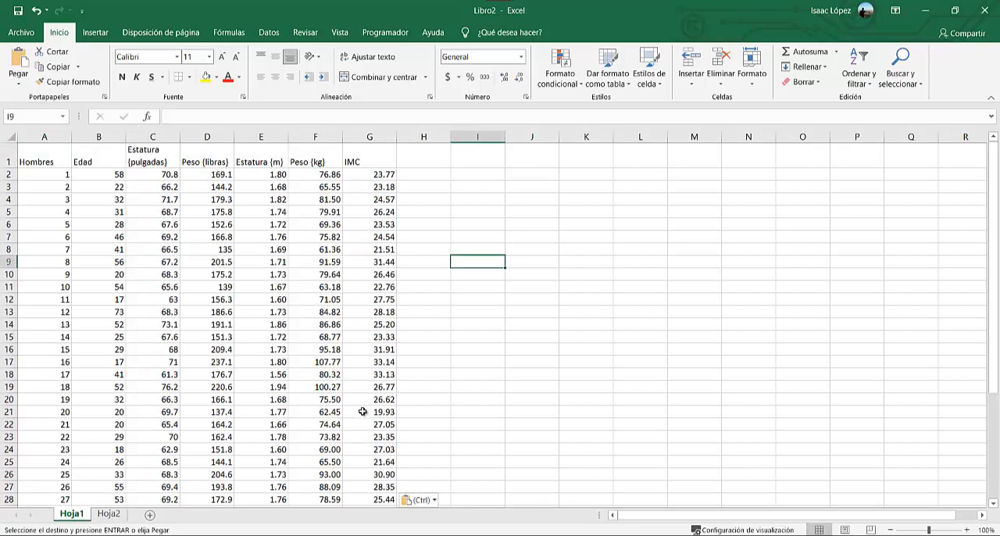
{"action": "left_click_drag", "start_coordinate": [54, 161], "coordinate": [406, 362]}
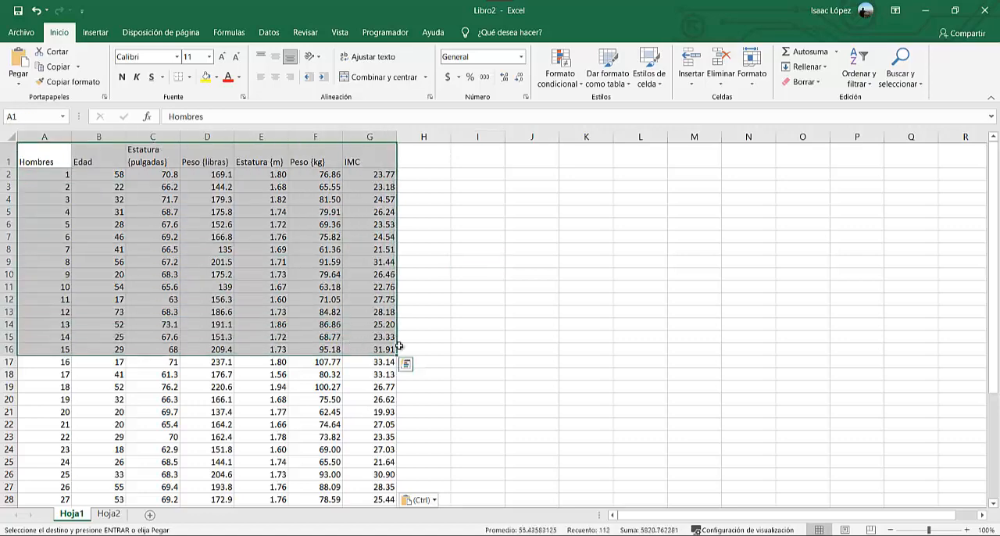
{"action": "key", "text": "ctrl+shift+Down"}
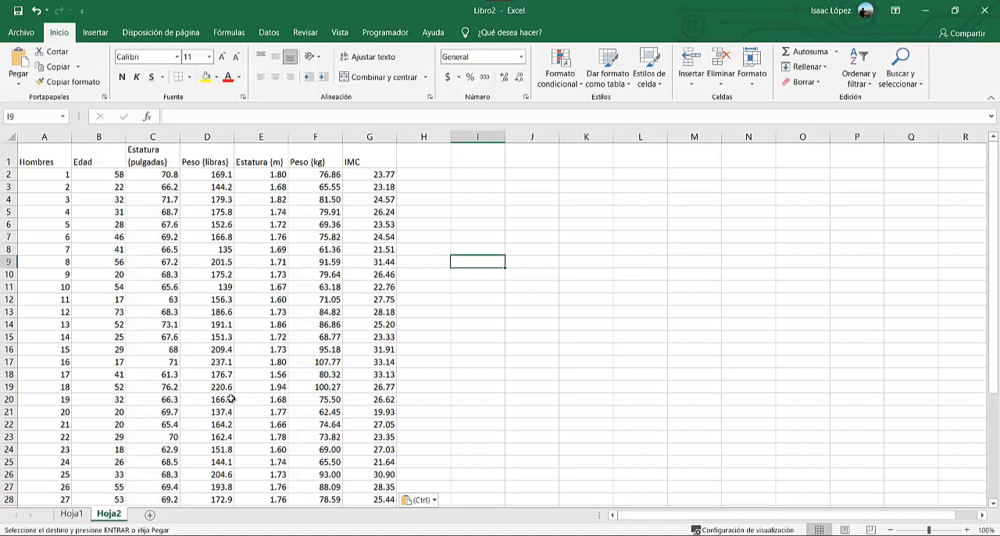
Add three more blank worksheets to the workbook.
{"action": "left_click", "coordinate": [149, 514]}
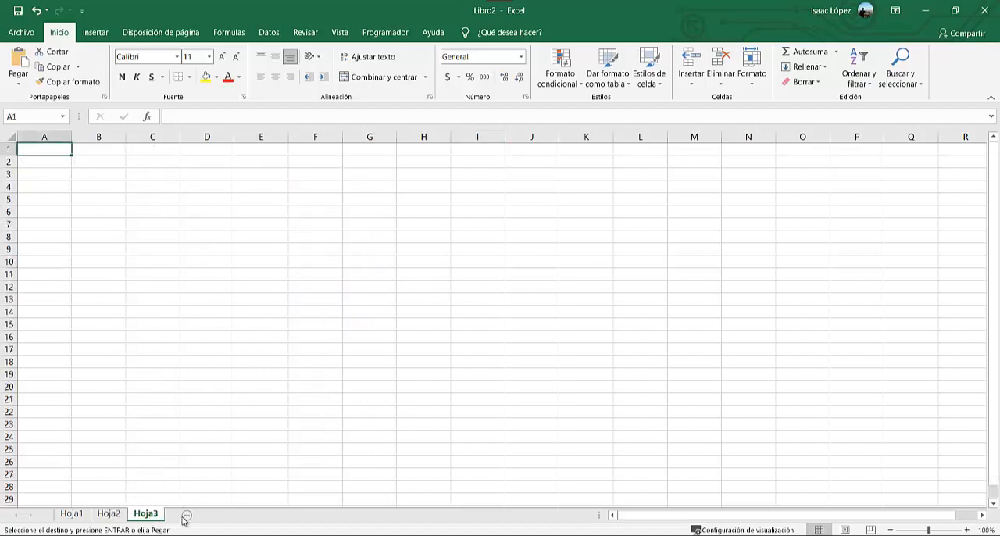
{"action": "left_click", "coordinate": [186, 517]}
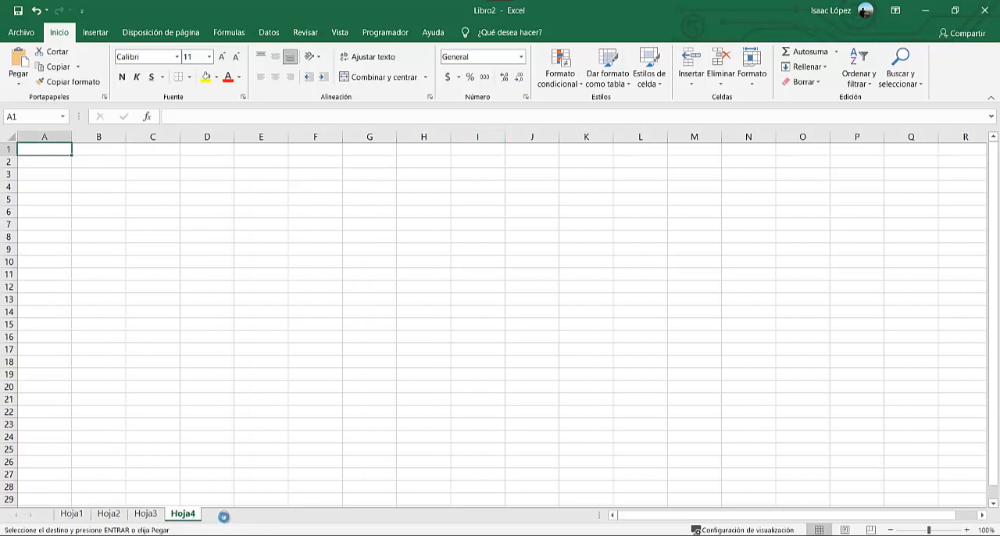
{"action": "left_click", "coordinate": [221, 517]}
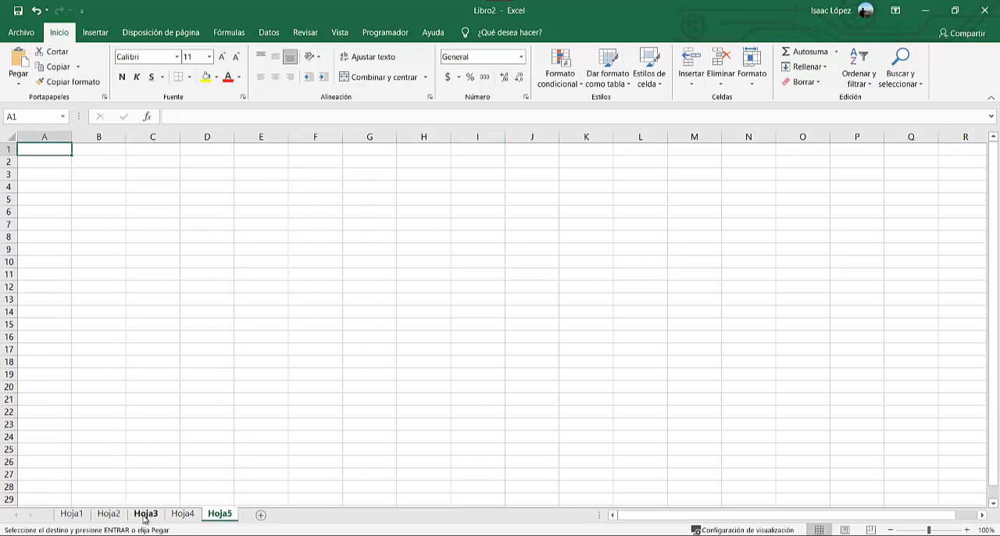
Rename the worksheet Hoja1 as "Datos".
{"action": "right_click", "coordinate": [71, 515]}
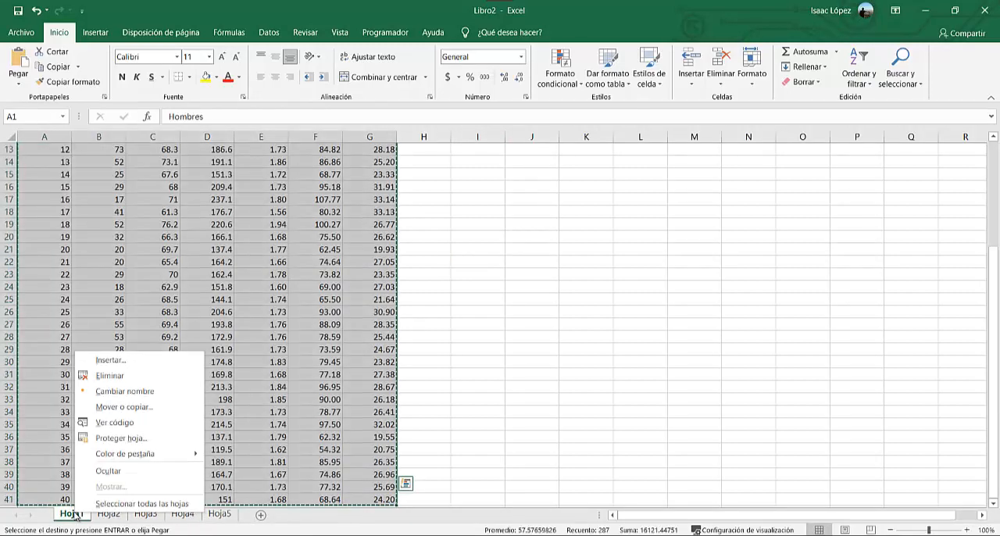
{"action": "left_click", "coordinate": [136, 407]}
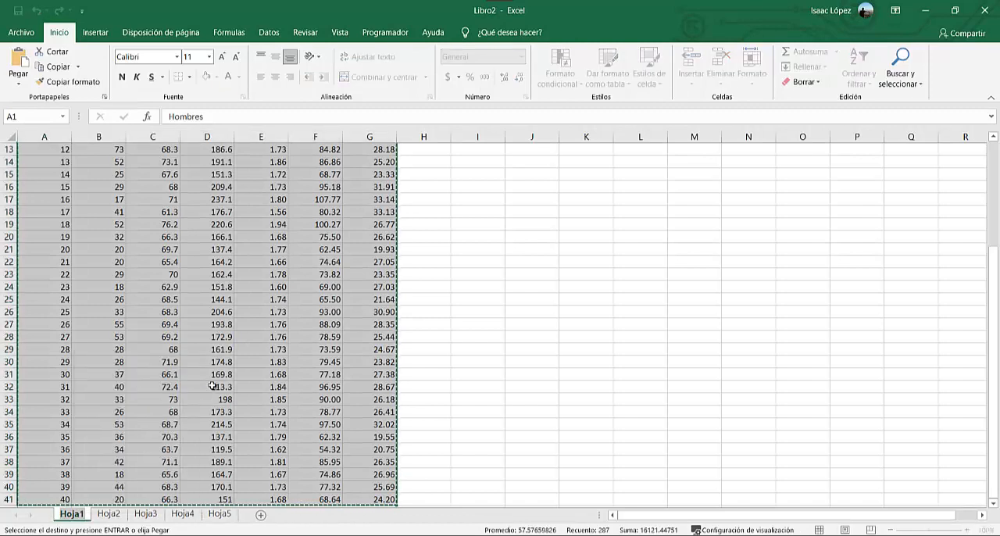
{"action": "key", "text": "Caps_Lock"}
{"action": "type", "text": "D"}
{"action": "key", "text": "Caps_Lock"}
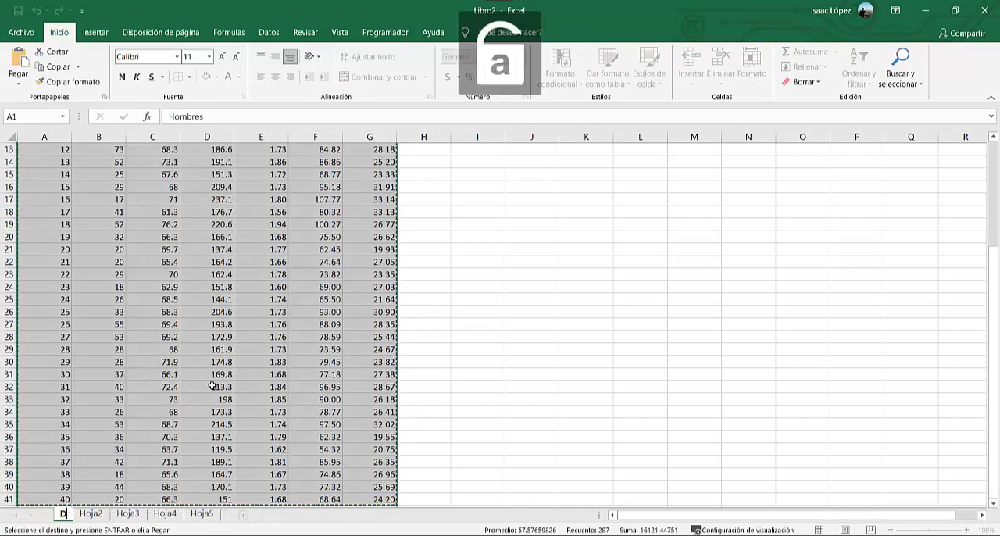
{"action": "type", "text": "atos"}
{"action": "key", "text": "Return"}
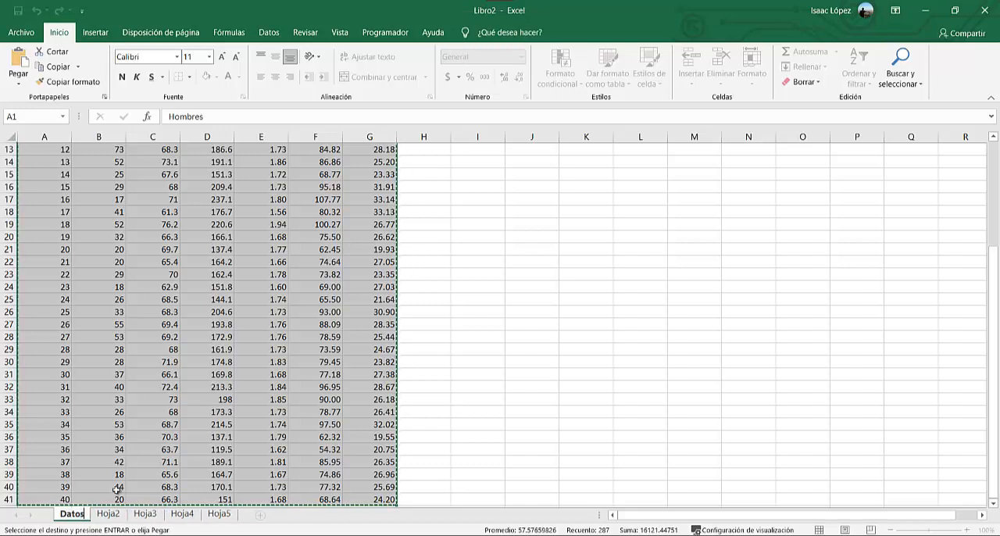
Rename the worksheet Hoja2 as "Formulas".
{"action": "left_click", "coordinate": [108, 515]}
{"action": "right_click", "coordinate": [114, 516]}
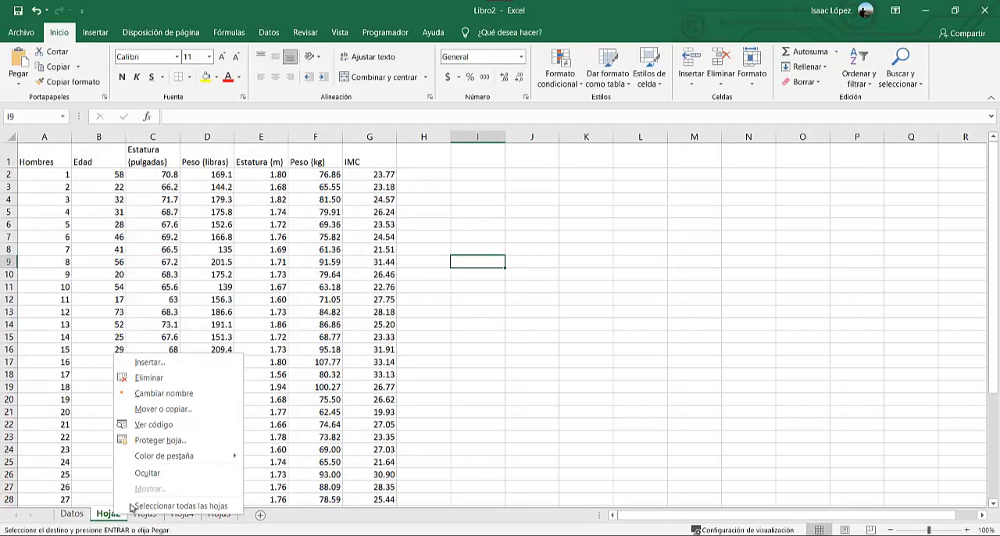
{"action": "left_click", "coordinate": [227, 392]}
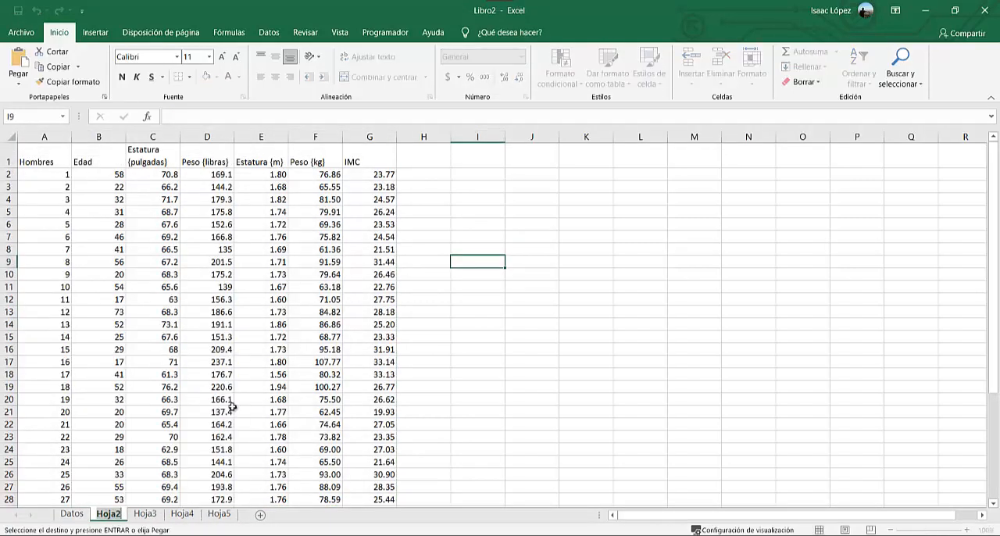
{"action": "key", "text": "Caps_Lock"}
{"action": "type", "text": "F"}
{"action": "key", "text": "Caps_Lock"}
{"action": "type", "text": "ormulas"}
{"action": "key", "text": "Return"}
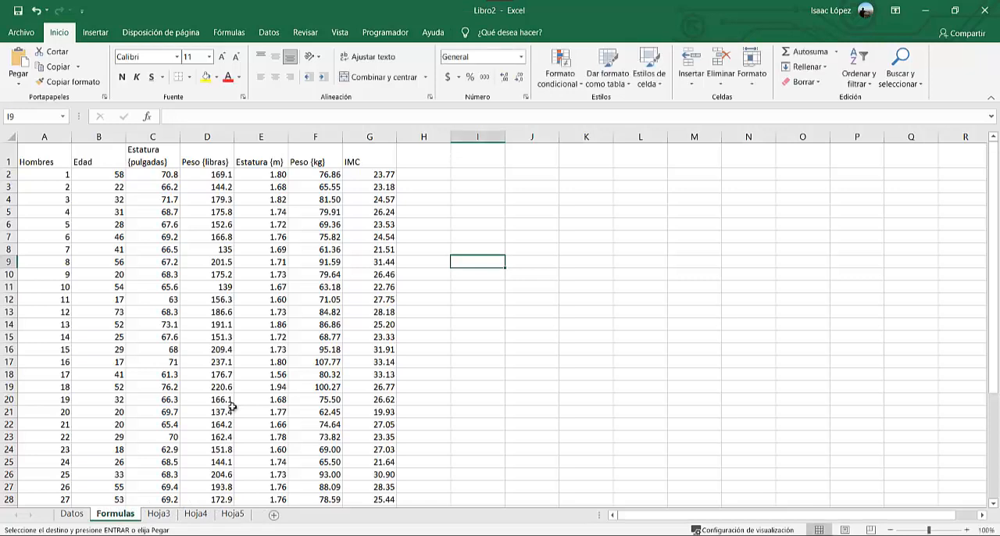
Rename the worksheet Hoja3 as "Funciones".
{"action": "right_click", "coordinate": [159, 520]}
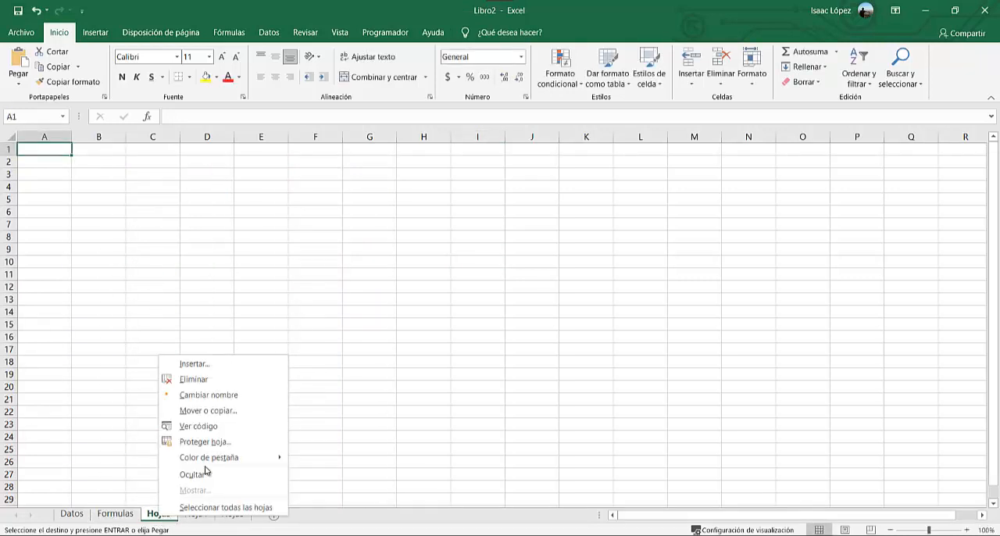
{"action": "left_click", "coordinate": [245, 395]}
{"action": "key", "text": "Caps_Lock"}
{"action": "type", "text": "F"}
{"action": "key", "text": "Caps_Lock"}
{"action": "type", "text": "un"}
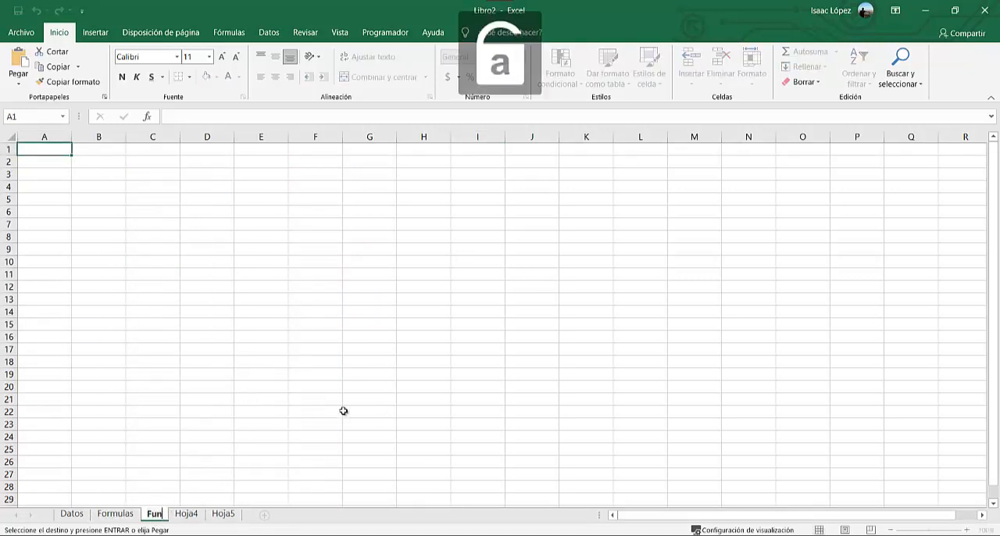
{"action": "type", "text": "ciones"}
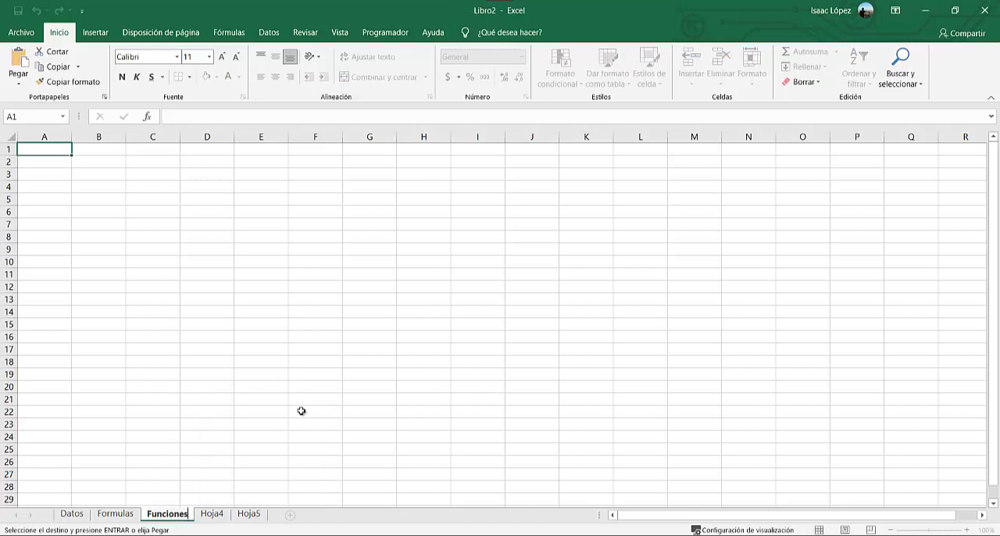
{"action": "left_click", "coordinate": [302, 412]}
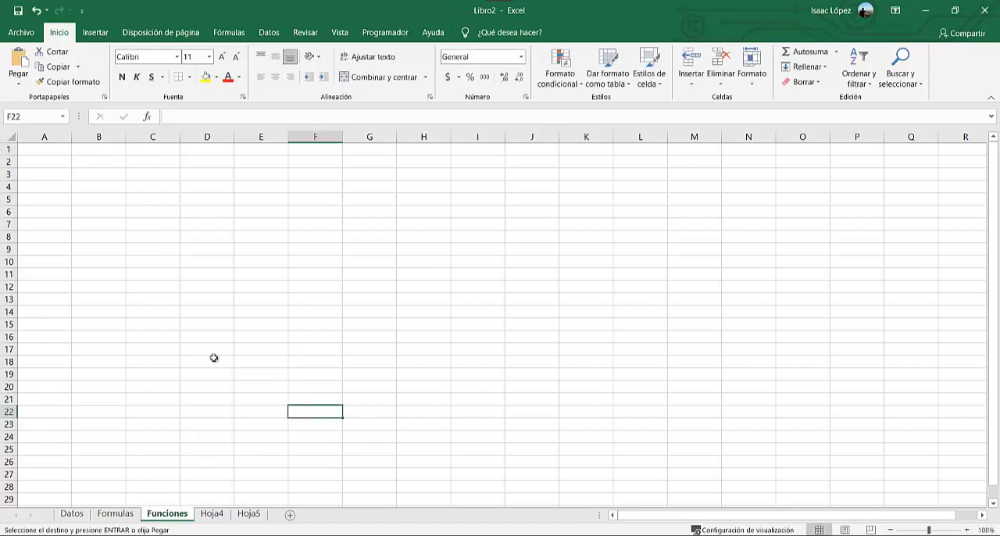
{"action": "left_click", "coordinate": [72, 513]}
{"action": "left_click", "coordinate": [115, 514]}
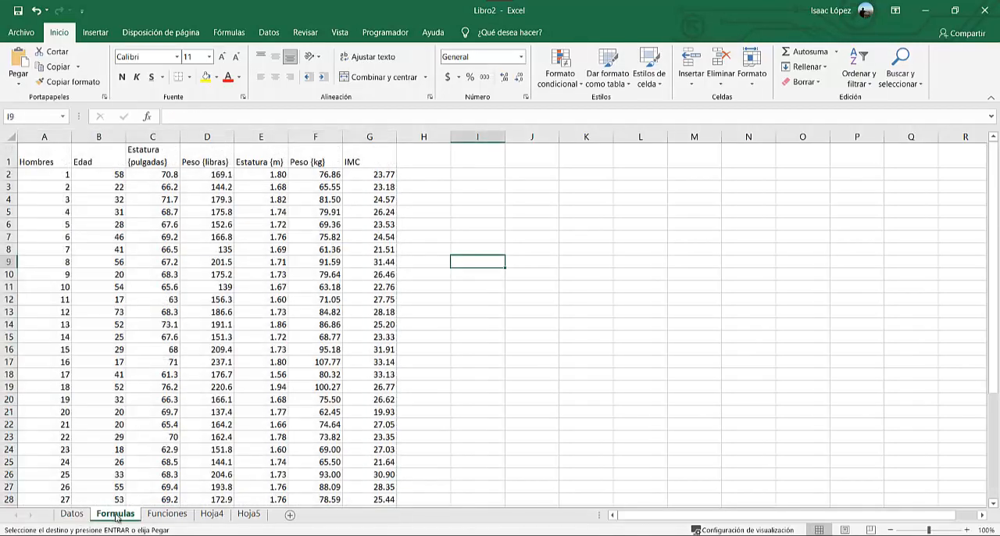
{"action": "left_click", "coordinate": [164, 513]}
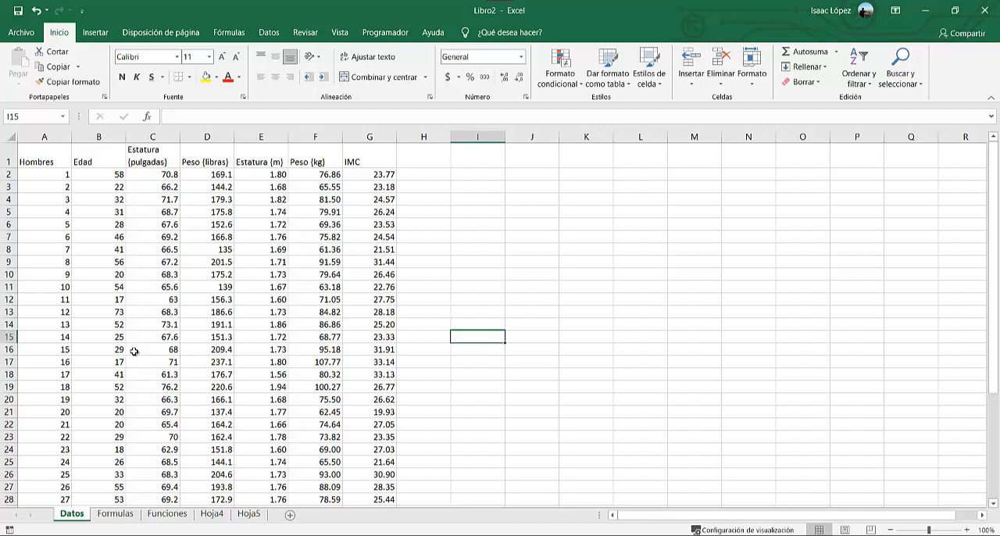
{"action": "key", "text": "alt+Tab"}
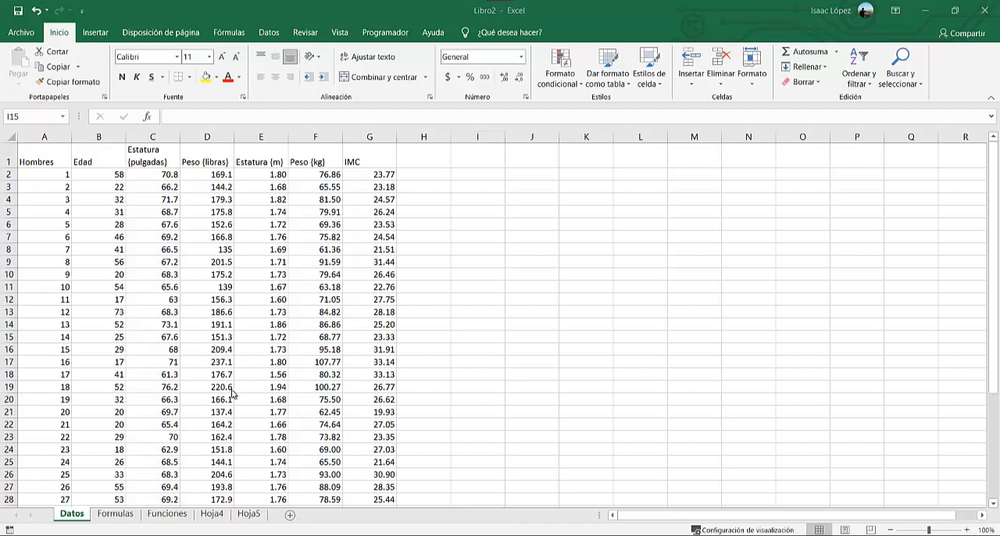
Fill the whole table A1:G41 on the Formulas sheet with the lightest shade of the green theme colour.
{"action": "left_click", "coordinate": [124, 517]}
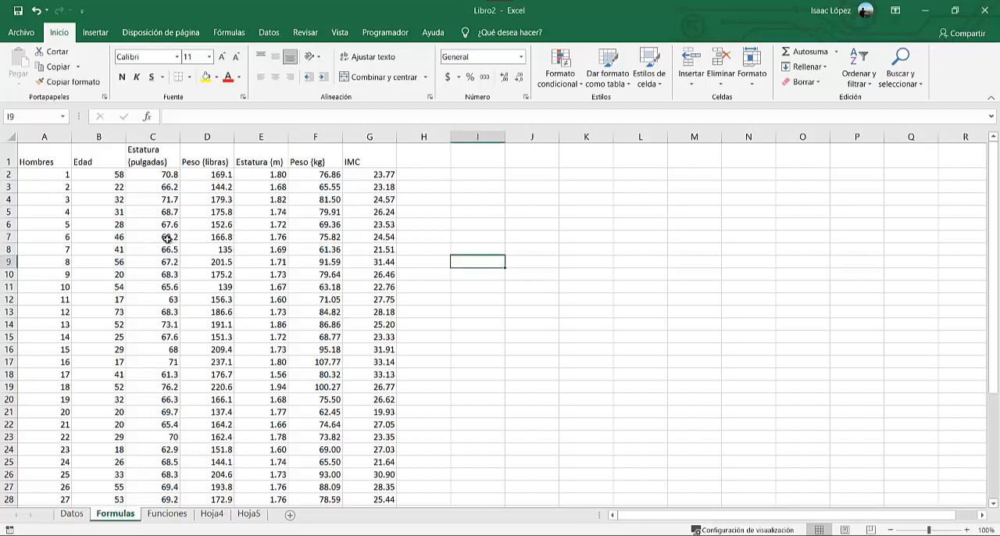
{"action": "left_click_drag", "start_coordinate": [51, 158], "coordinate": [350, 470]}
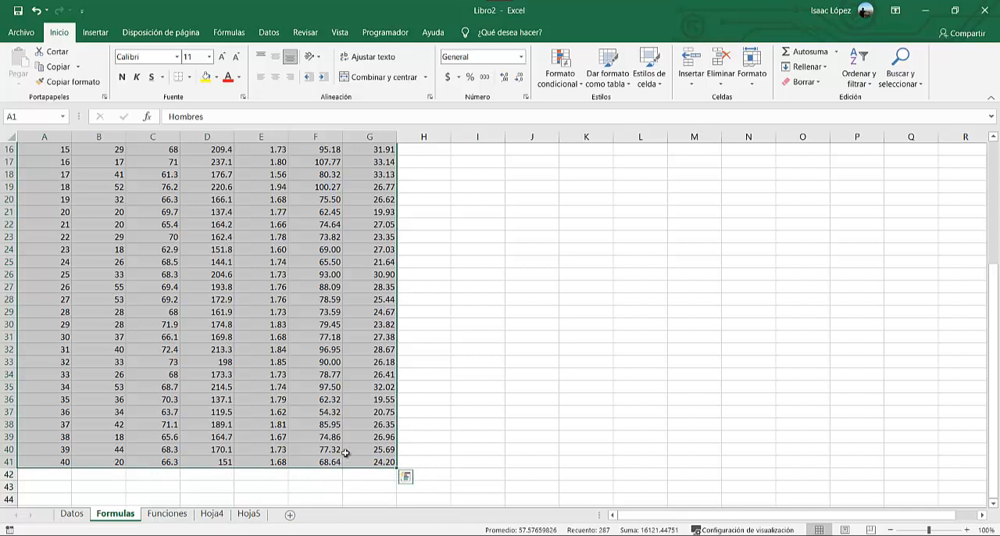
{"action": "scroll", "coordinate": [232, 334], "scroll_direction": "up", "scroll_amount": 5}
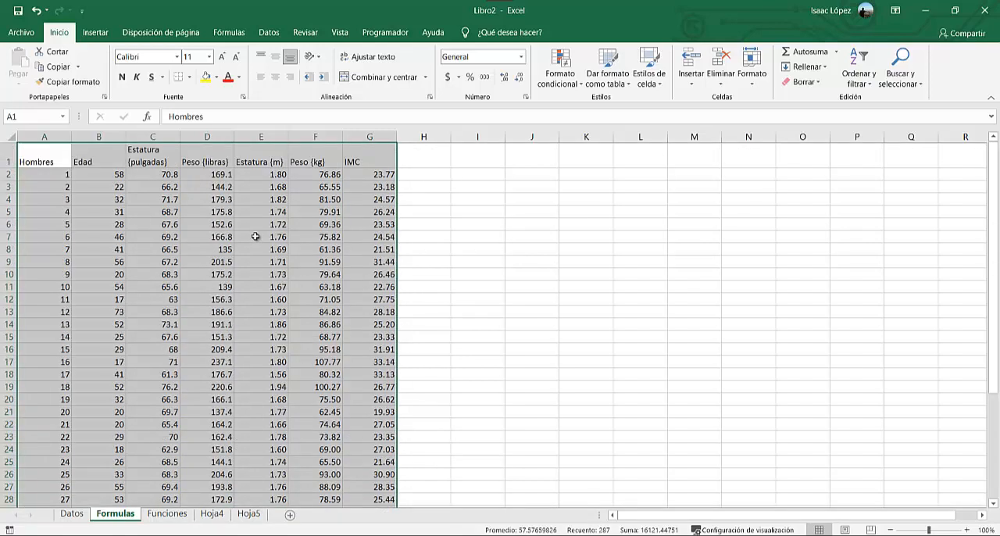
{"action": "key", "text": "ctrl+t"}
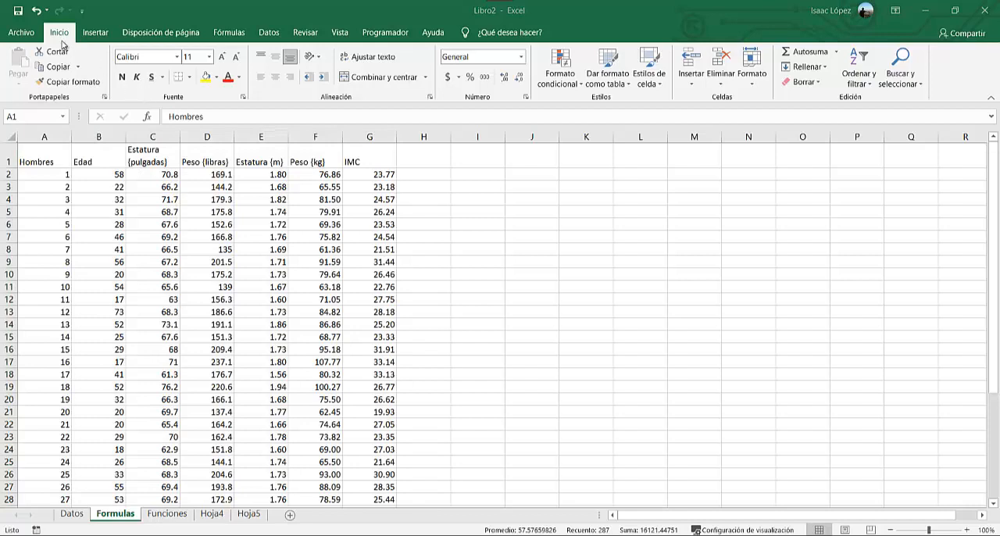
{"action": "left_click", "coordinate": [217, 79]}
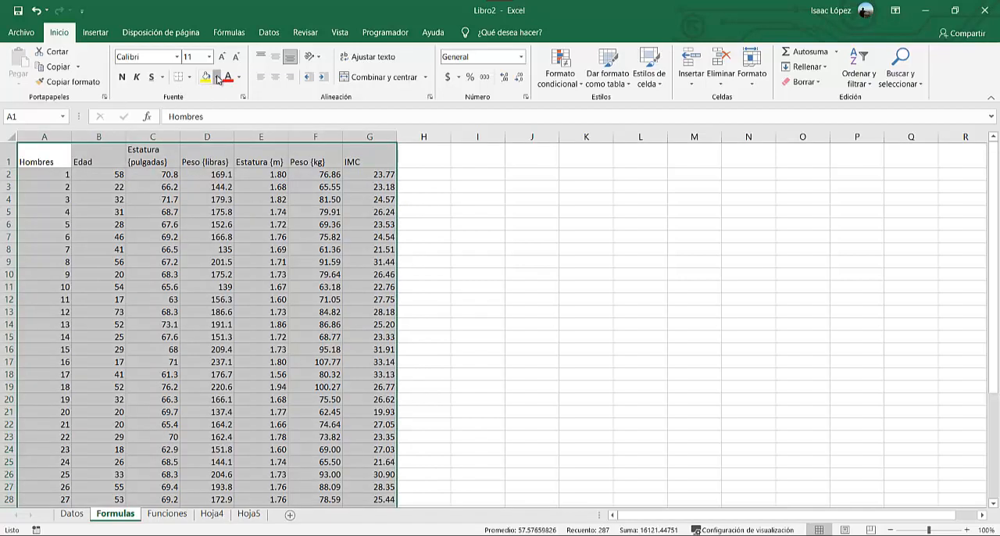
{"action": "left_click", "coordinate": [218, 78]}
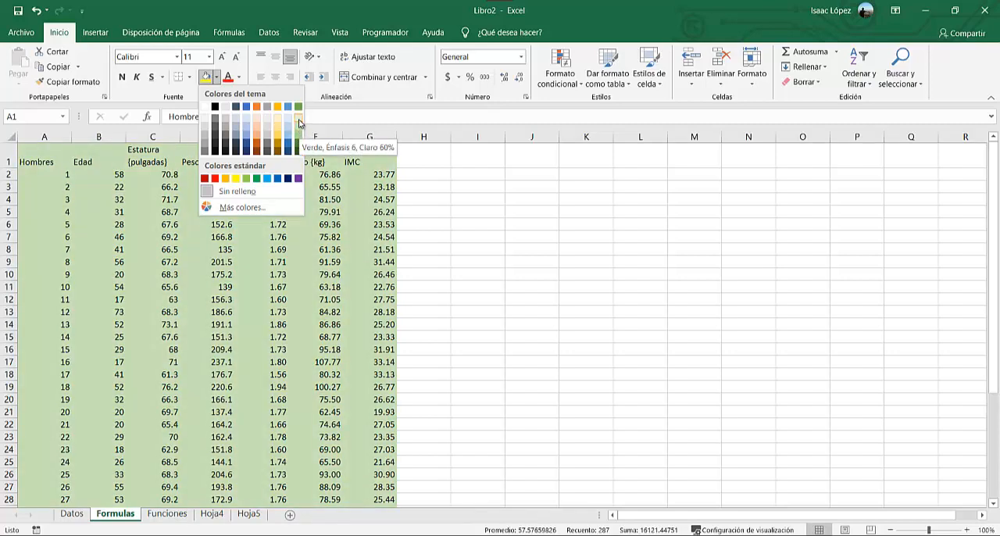
{"action": "left_click", "coordinate": [299, 123]}
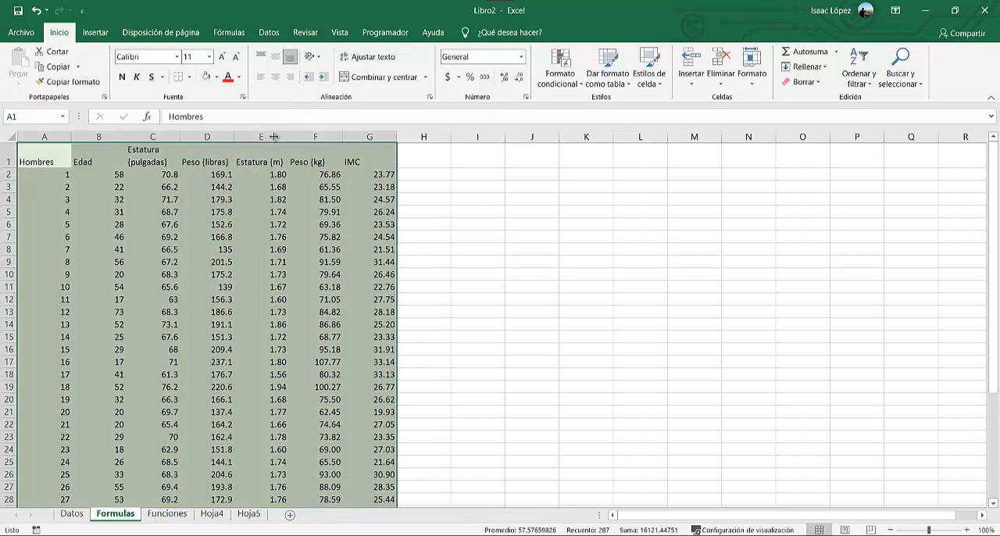
Fill the header row A1:G1 of the table with a slightly darker green theme colour.
{"action": "left_click_drag", "start_coordinate": [39, 160], "coordinate": [353, 161]}
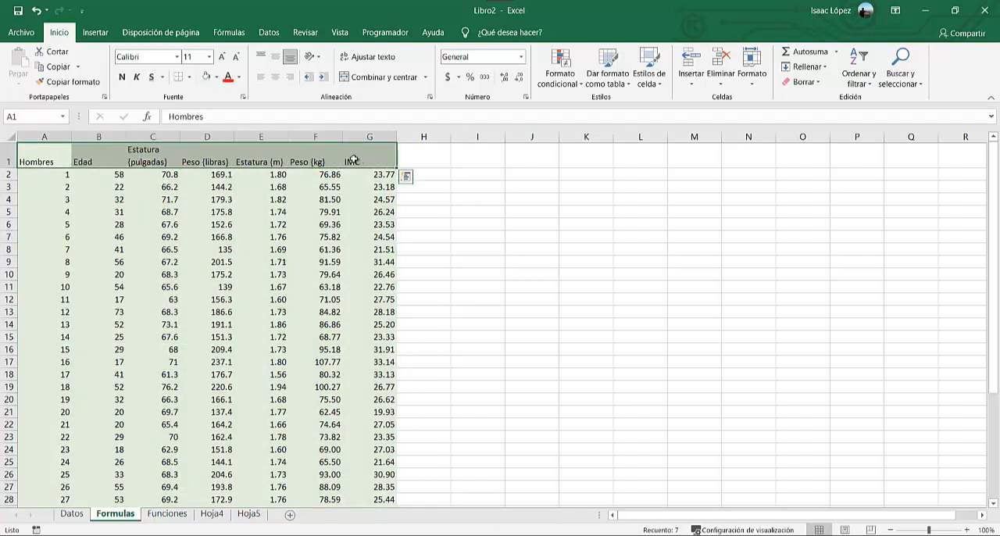
{"action": "left_click", "coordinate": [216, 77]}
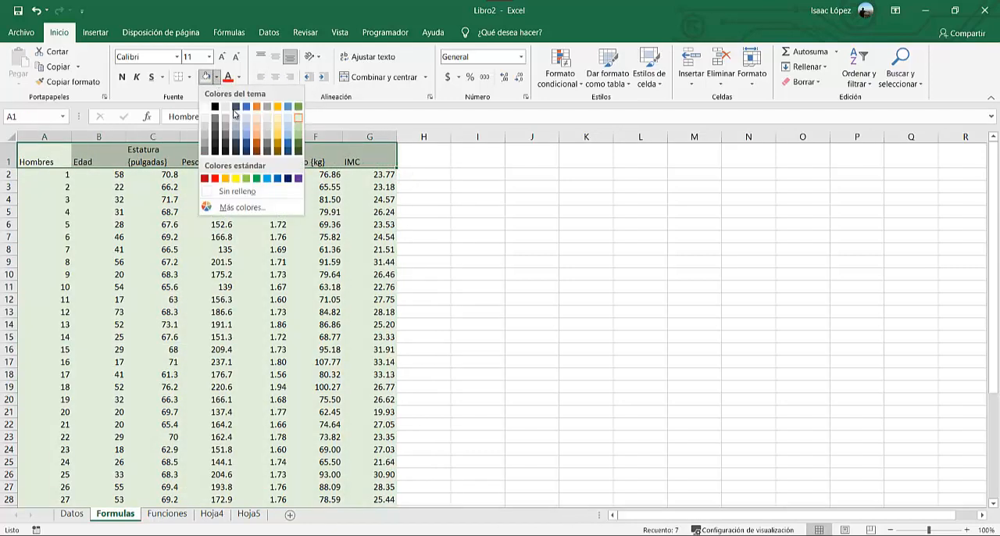
{"action": "left_click", "coordinate": [298, 136]}
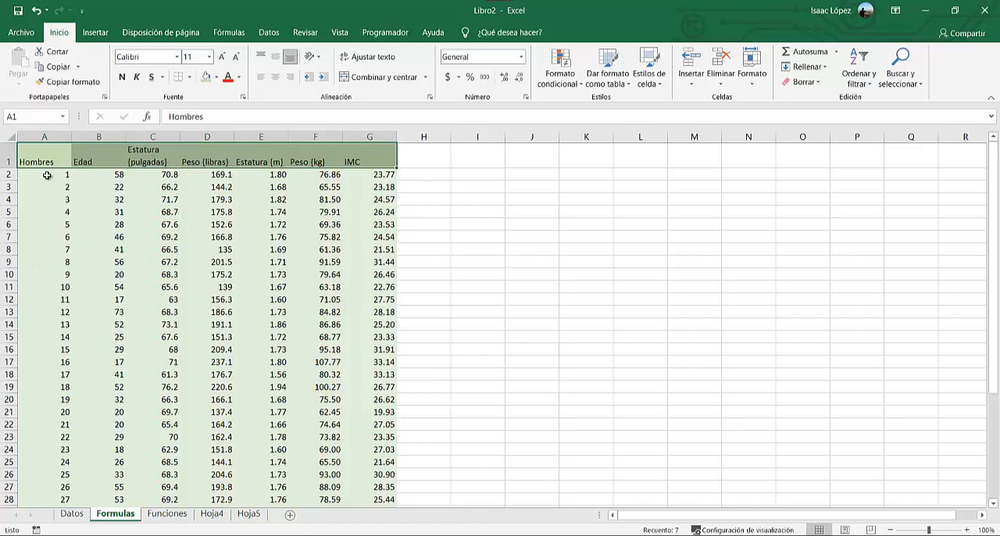
Format the table A1:G41 with a thicker solid outline border and thin solid interior borders.
{"action": "left_click_drag", "start_coordinate": [47, 162], "coordinate": [362, 489]}
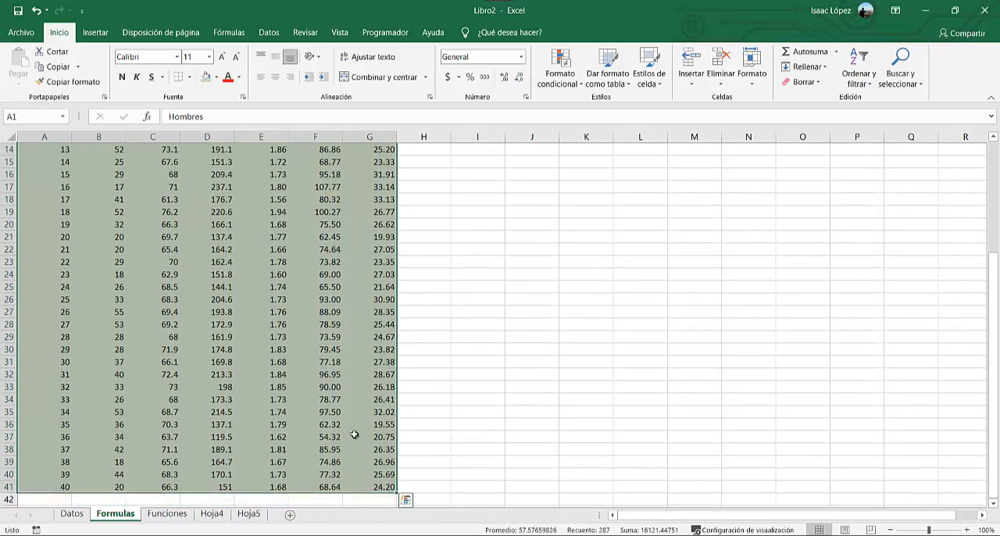
{"action": "right_click", "coordinate": [353, 371]}
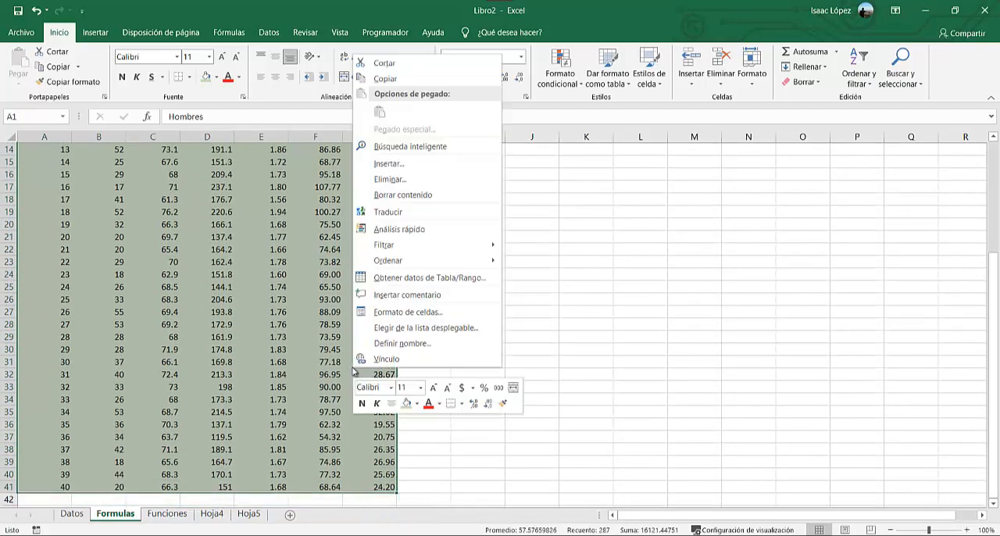
{"action": "left_click", "coordinate": [420, 314]}
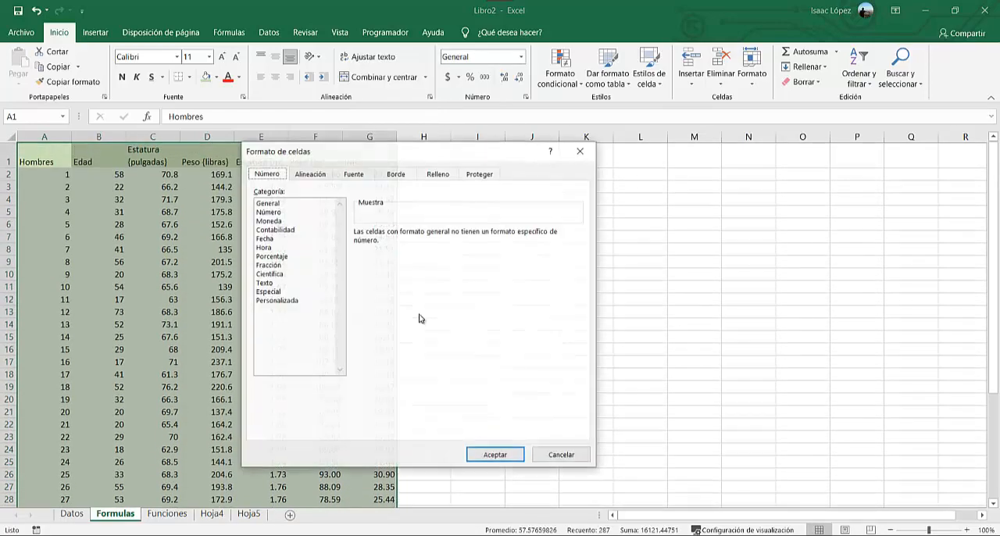
{"action": "left_click", "coordinate": [397, 174]}
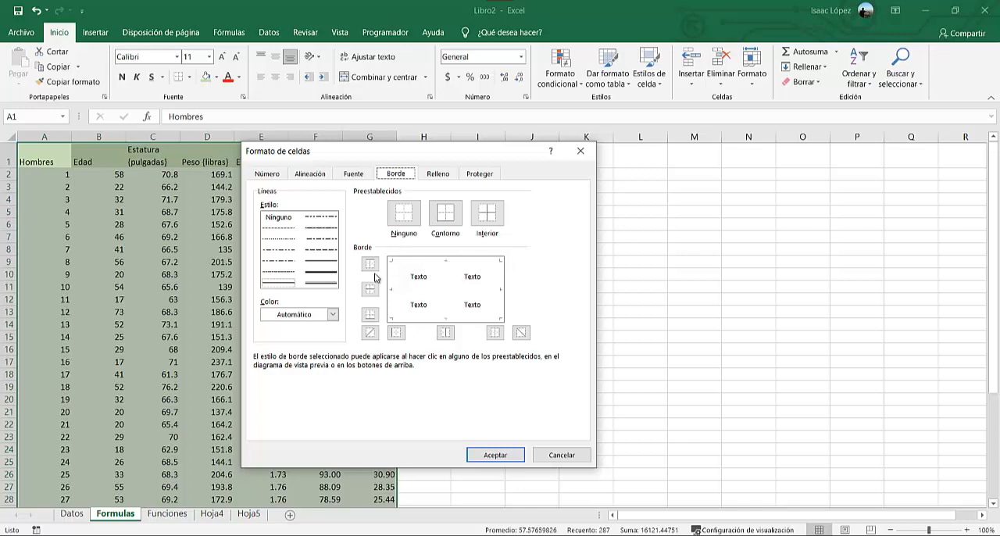
{"action": "left_click", "coordinate": [315, 265]}
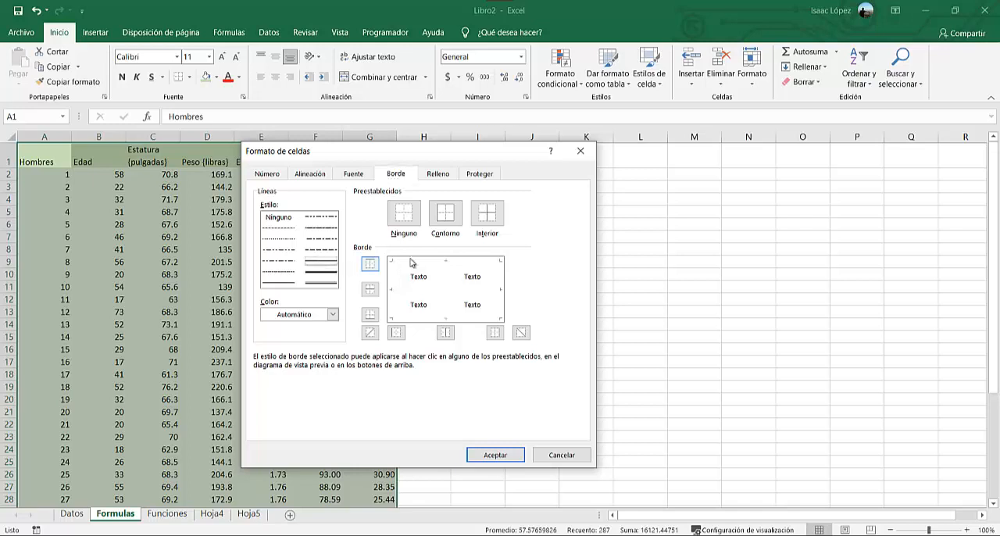
{"action": "left_click", "coordinate": [446, 212]}
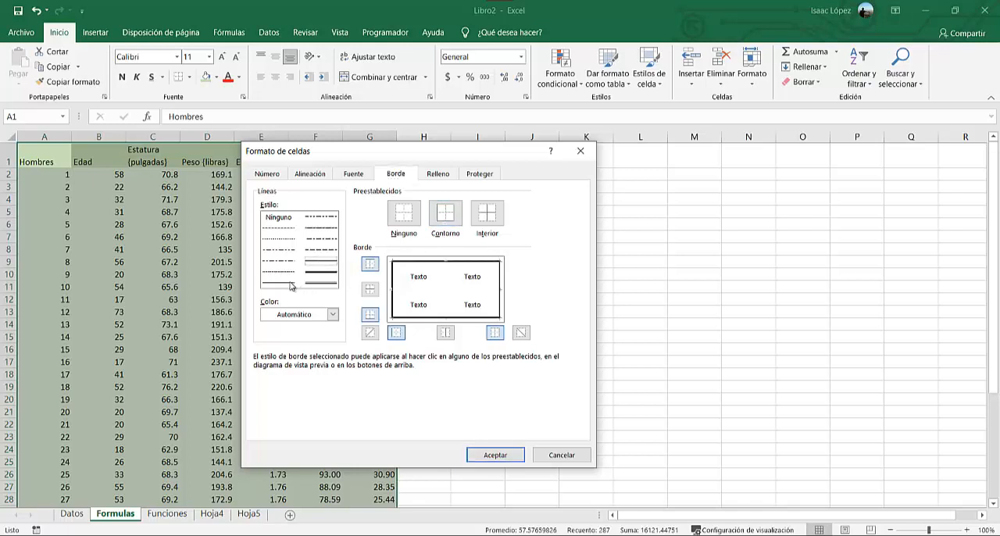
{"action": "left_click", "coordinate": [481, 218]}
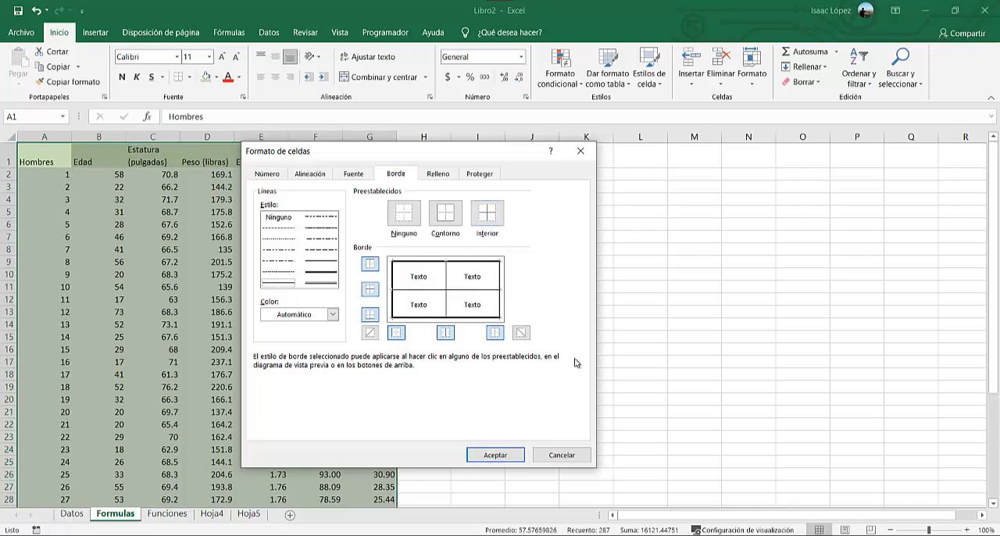
{"action": "left_click", "coordinate": [500, 452]}
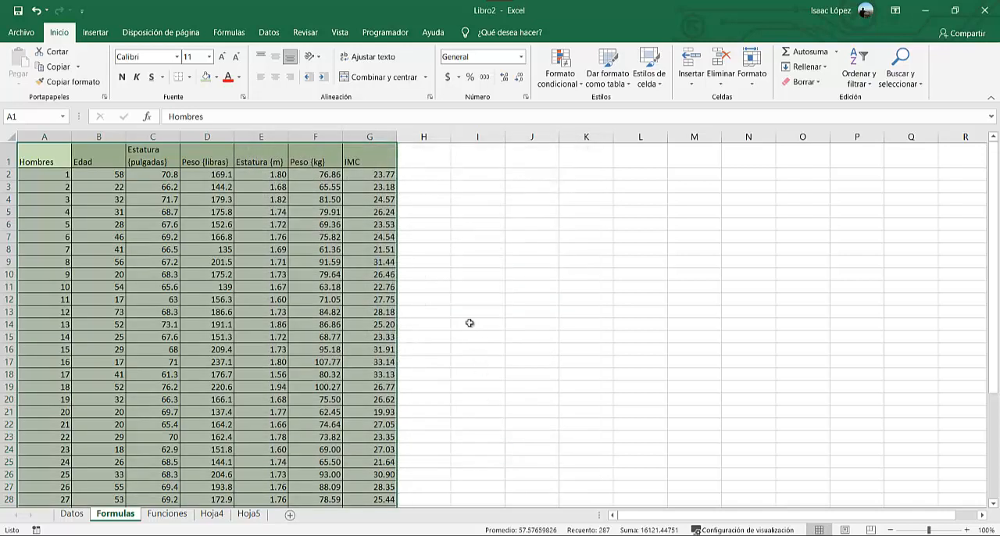
{"action": "left_click", "coordinate": [461, 268]}
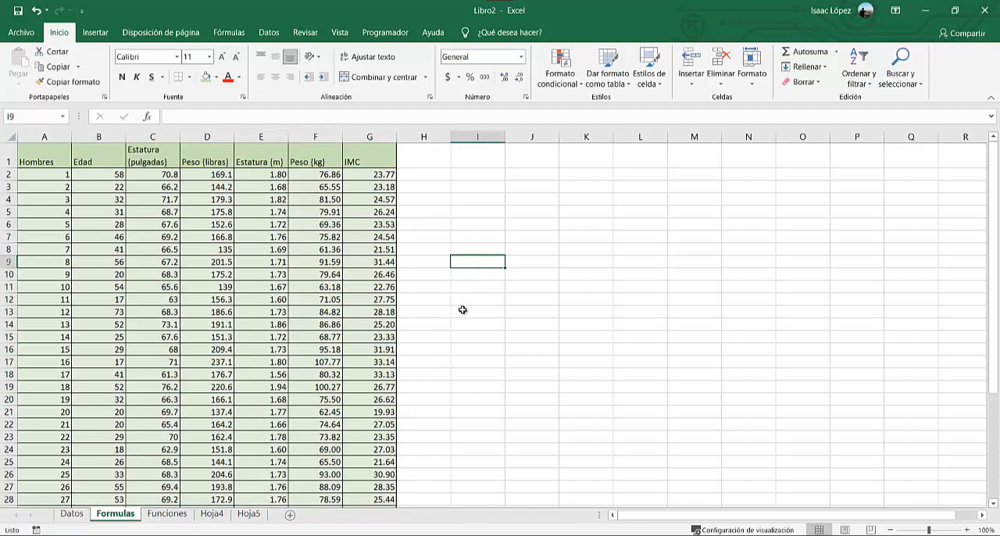
{"action": "scroll", "coordinate": [459, 333], "scroll_direction": "down", "scroll_amount": 4}
{"action": "scroll", "coordinate": [458, 333], "scroll_direction": "down", "scroll_amount": 2}
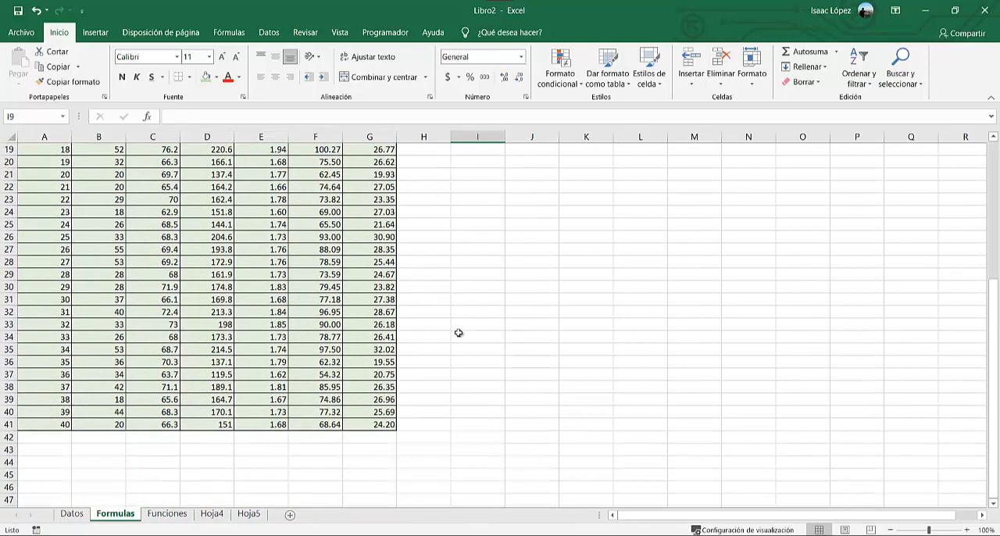
{"action": "scroll", "coordinate": [459, 333], "scroll_direction": "up", "scroll_amount": 6}
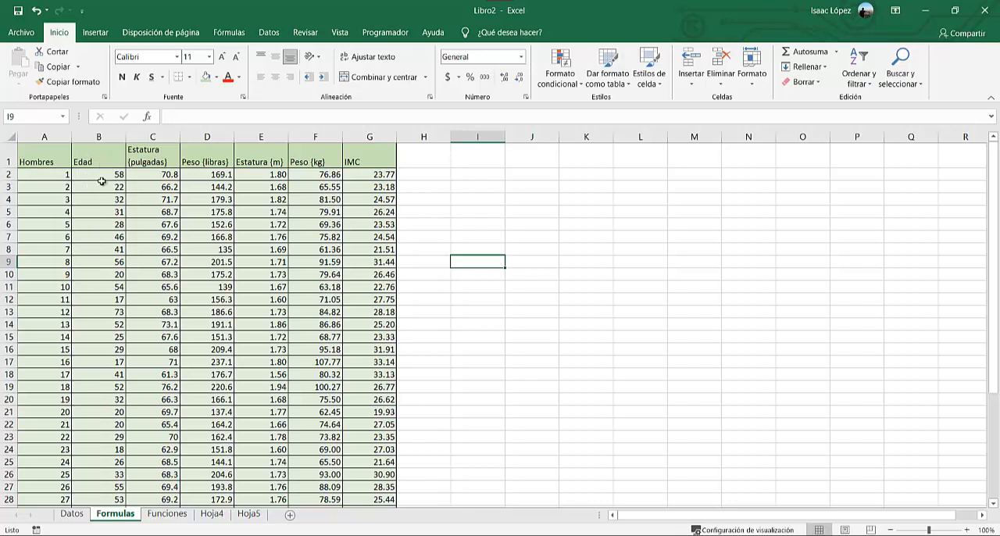
Give the header row A1:G1 a heavier bottom border and heavier solid vertical borders between its cells.
{"action": "left_click_drag", "start_coordinate": [47, 161], "coordinate": [379, 161]}
{"action": "right_click", "coordinate": [379, 162]}
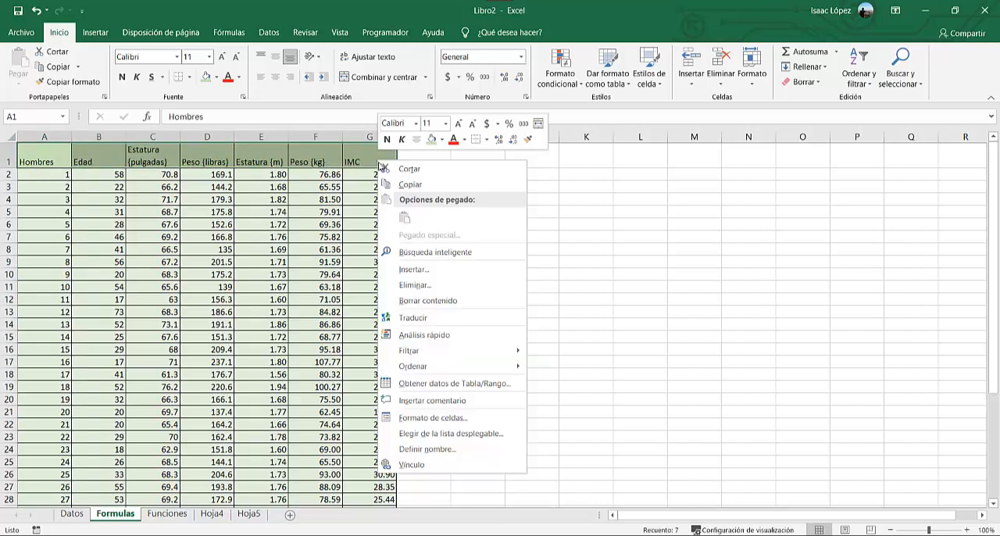
{"action": "left_click", "coordinate": [453, 417]}
{"action": "left_click_drag", "start_coordinate": [480, 214], "coordinate": [528, 154]}
{"action": "left_click", "coordinate": [423, 289]}
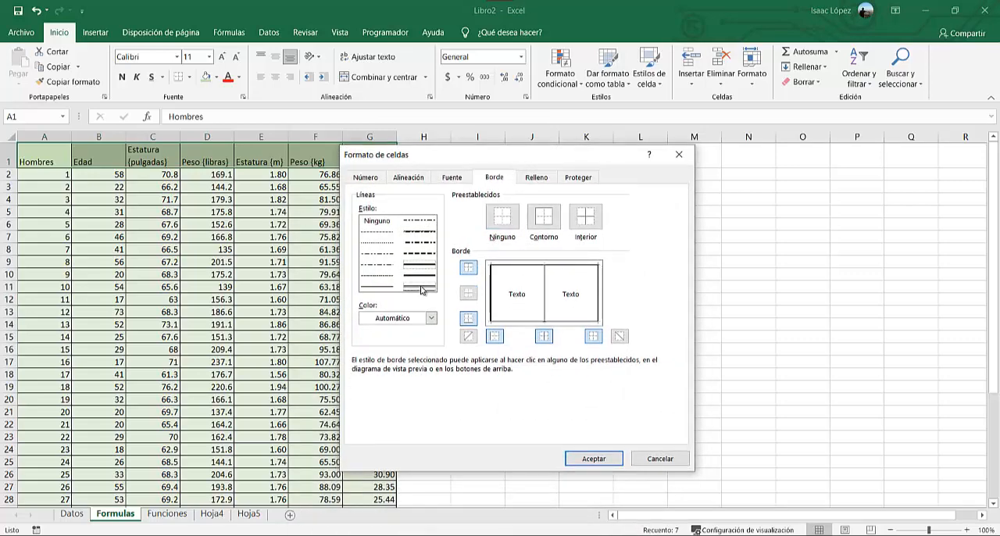
{"action": "left_click", "coordinate": [519, 321]}
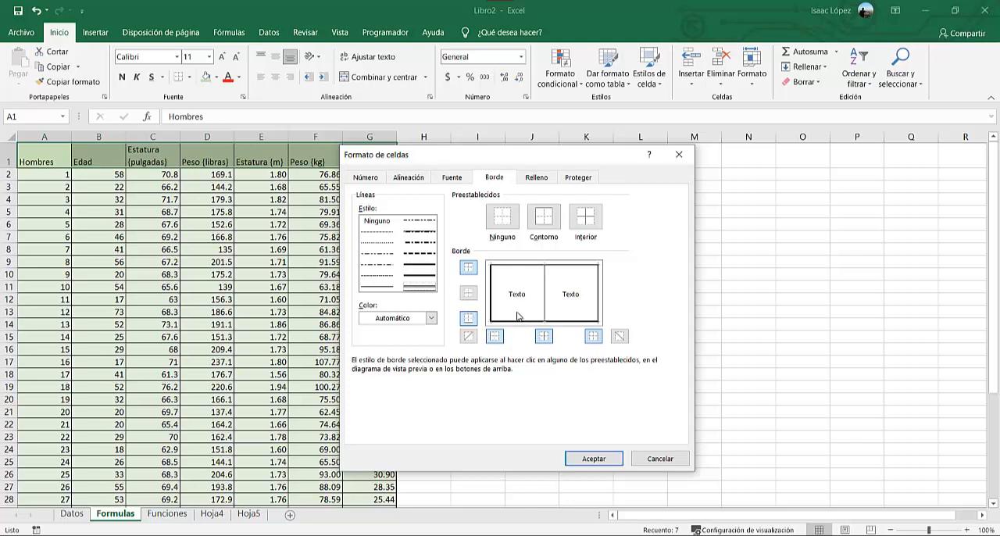
{"action": "left_click", "coordinate": [419, 267]}
{"action": "left_click", "coordinate": [545, 296]}
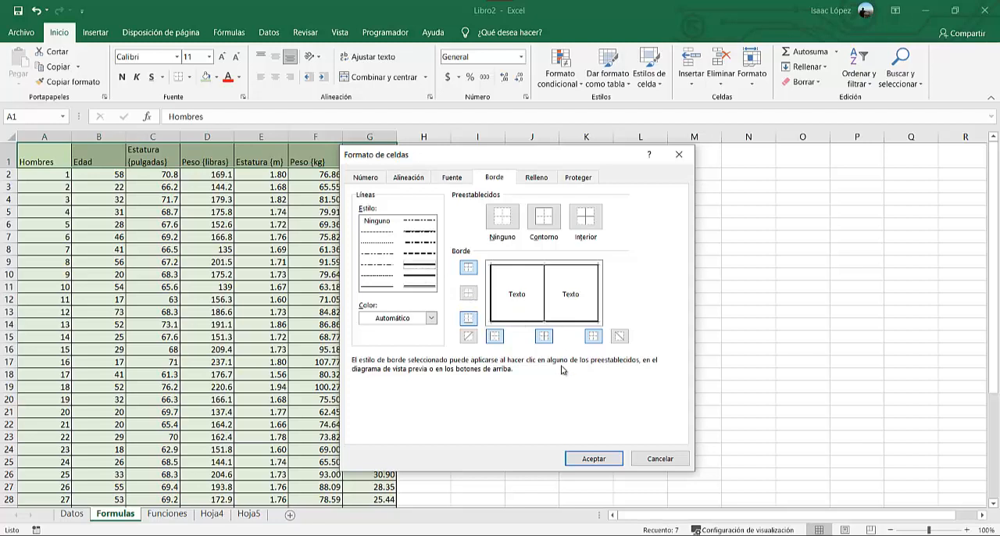
{"action": "left_click", "coordinate": [594, 459]}
{"action": "left_click", "coordinate": [488, 289]}
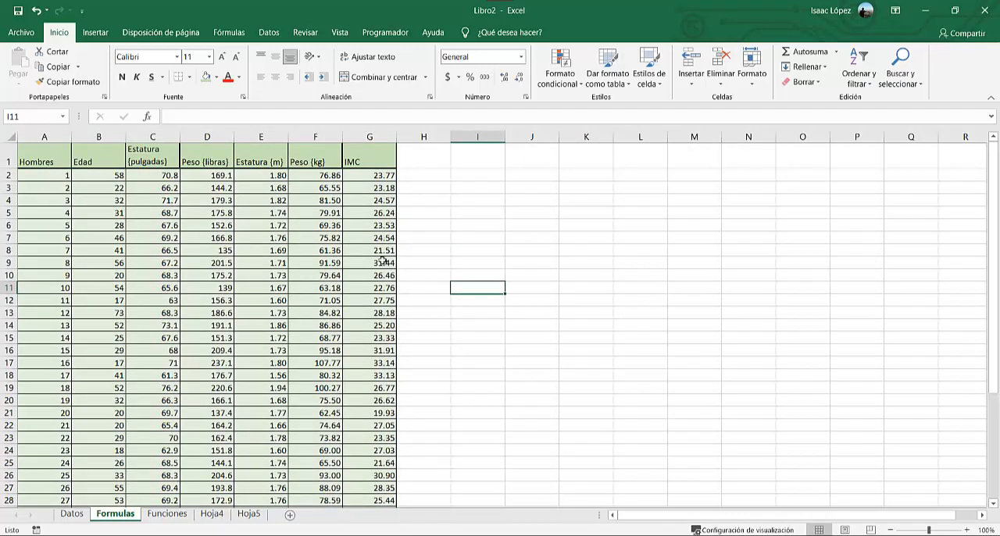
Check the formatted table, and undo its header borders, table borders and green fills.
{"action": "scroll", "coordinate": [379, 352], "scroll_direction": "down", "scroll_amount": 5}
{"action": "scroll", "coordinate": [374, 357], "scroll_direction": "up", "scroll_amount": 5}
{"action": "left_click", "coordinate": [496, 283]}
{"action": "key", "text": "ctrl+z"}
{"action": "key", "text": "ctrl+z"}
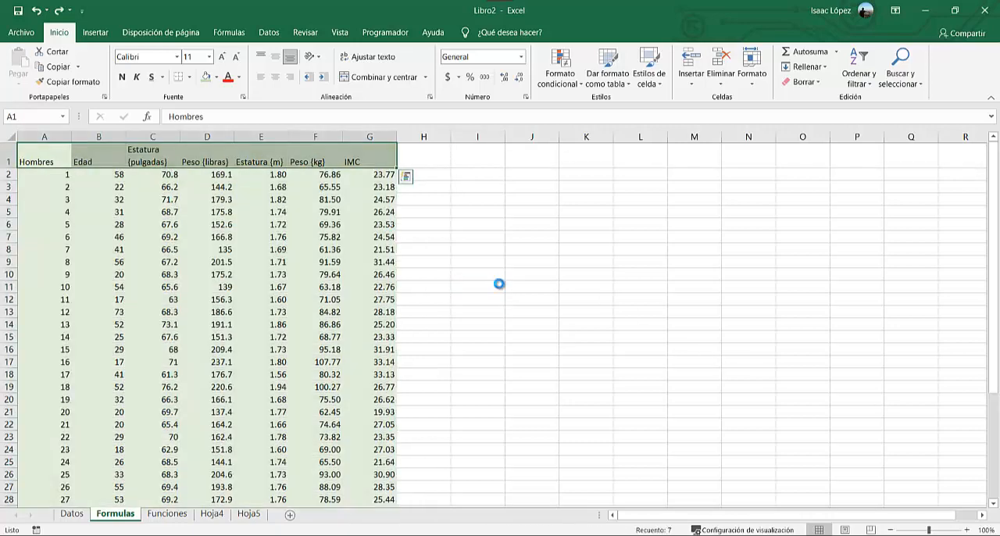
{"action": "key", "text": "ctrl+z"}
{"action": "key", "text": "ctrl+z"}
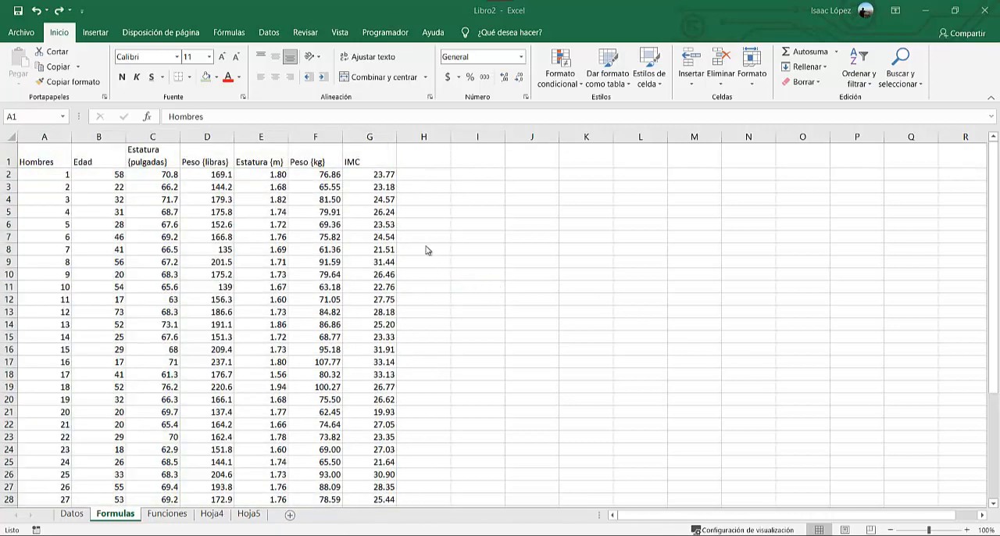
Apply all borders to the whole table A1:G41.
{"action": "key", "text": "ctrl+a"}
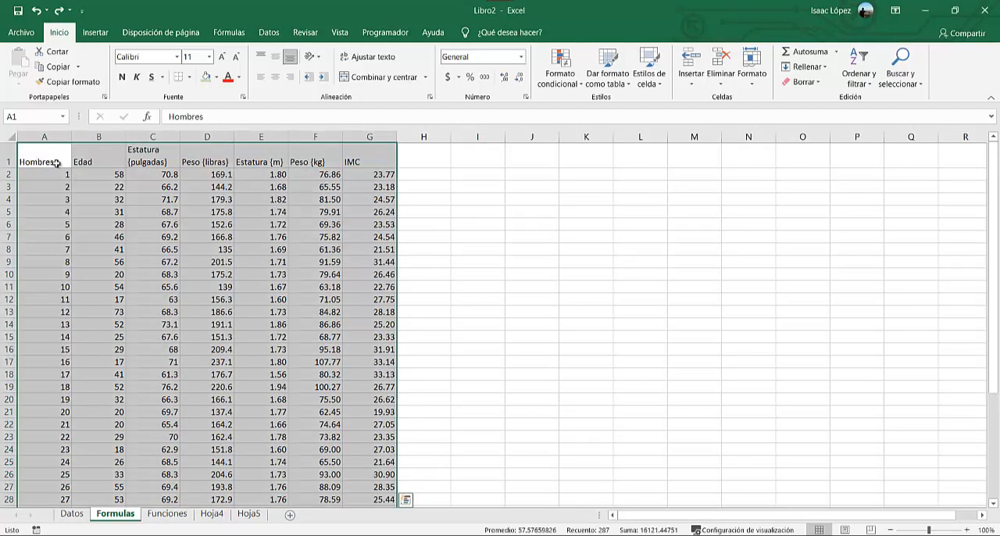
{"action": "left_click", "coordinate": [189, 78]}
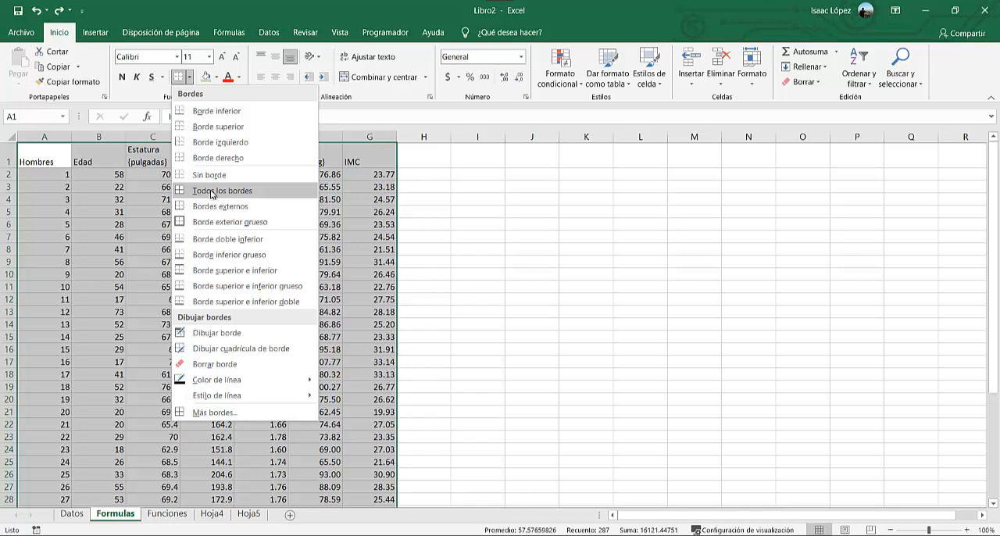
{"action": "left_click", "coordinate": [269, 194]}
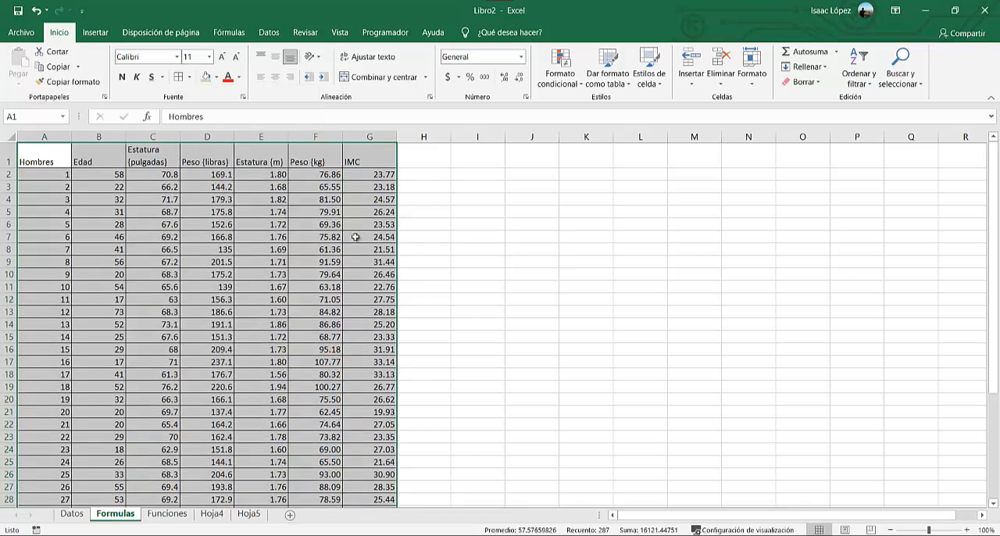
{"action": "left_click", "coordinate": [471, 274]}
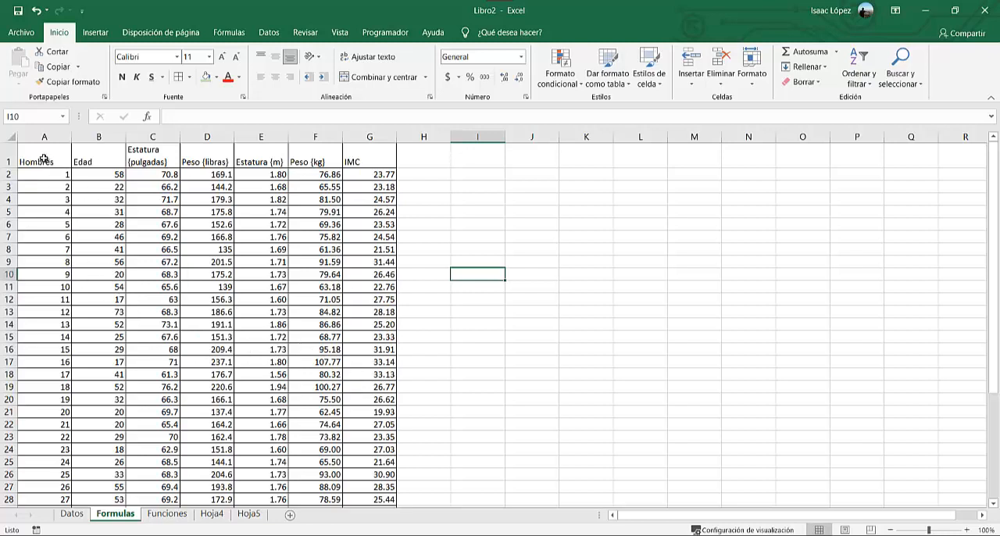
Select the table A1:G41 and review the available border presets and drawing options.
{"action": "left_click_drag", "start_coordinate": [43, 158], "coordinate": [426, 438]}
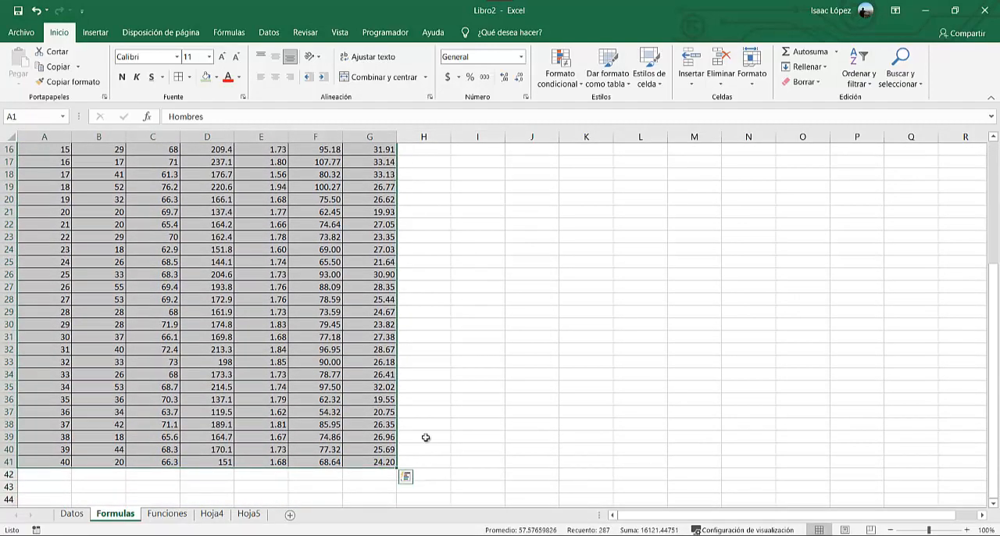
{"action": "scroll", "coordinate": [426, 437], "scroll_direction": "up", "scroll_amount": 5}
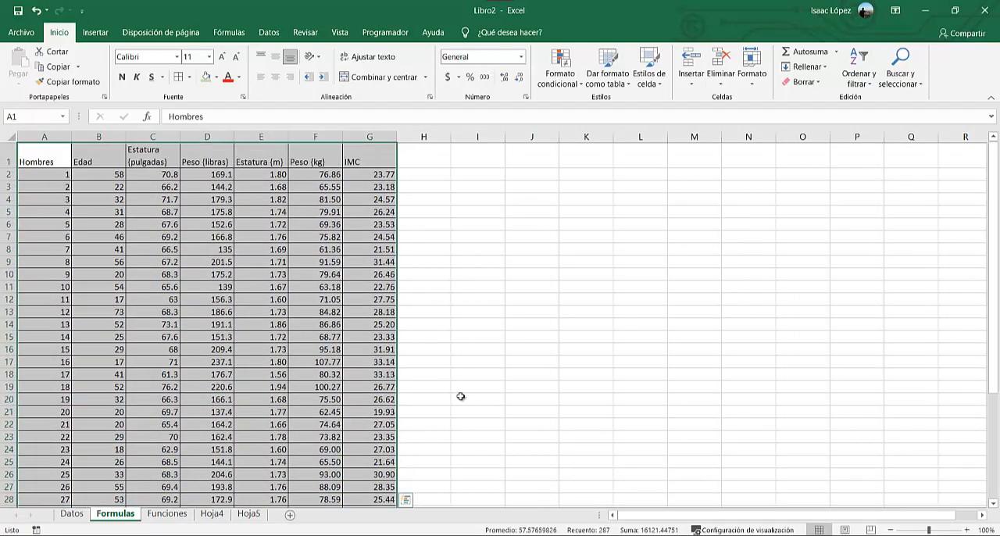
{"action": "left_click", "coordinate": [190, 78]}
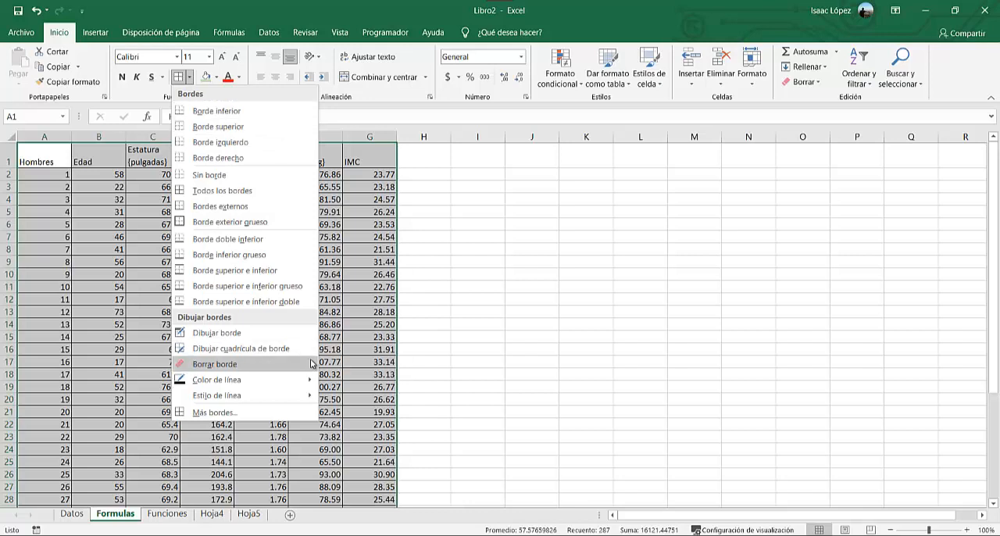
{"action": "left_click", "coordinate": [477, 288]}
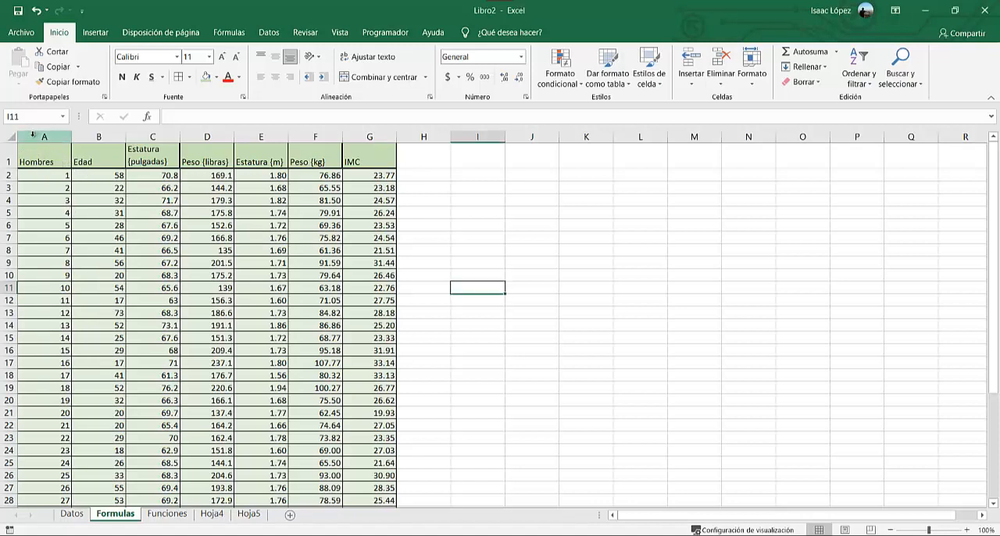
Insert a blank column before the Hombres column and another before the Peso (libras) column.
{"action": "left_click", "coordinate": [31, 136]}
{"action": "right_click", "coordinate": [32, 139]}
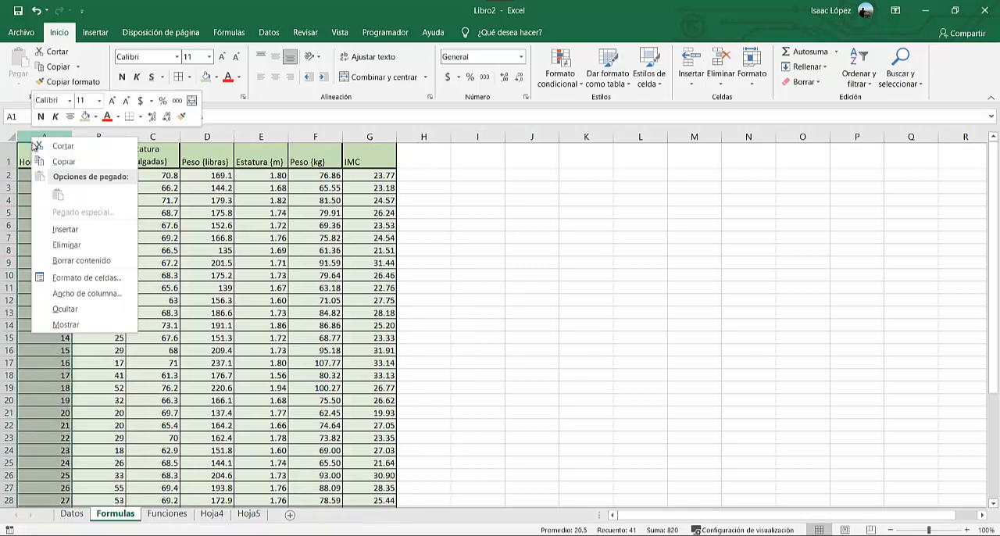
{"action": "left_click", "coordinate": [76, 228]}
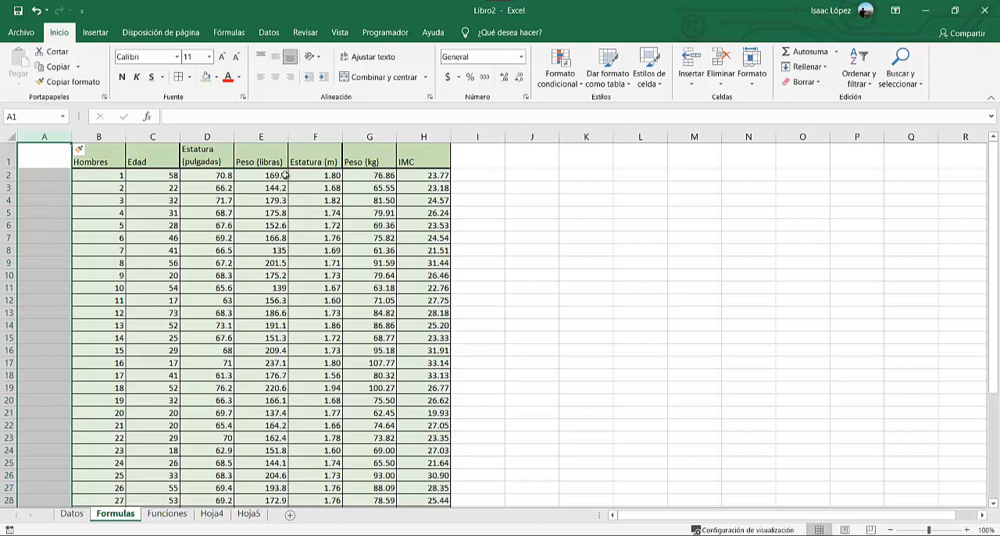
{"action": "left_click", "coordinate": [41, 250]}
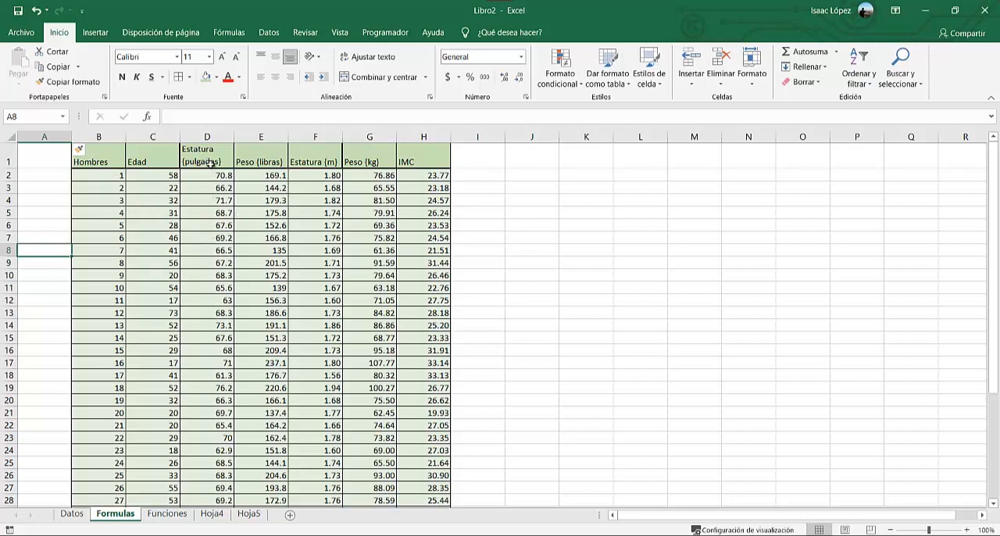
{"action": "right_click", "coordinate": [250, 139]}
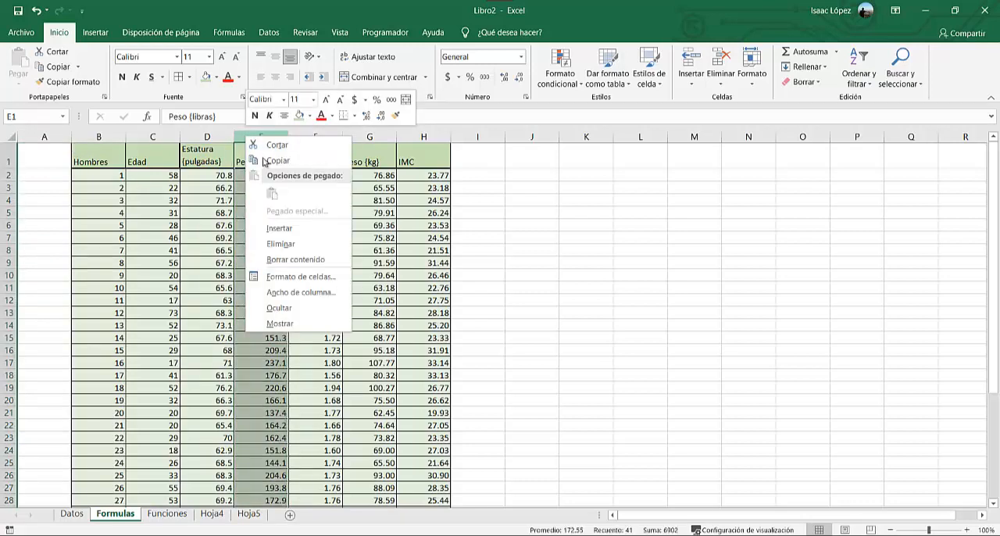
{"action": "left_click", "coordinate": [304, 228]}
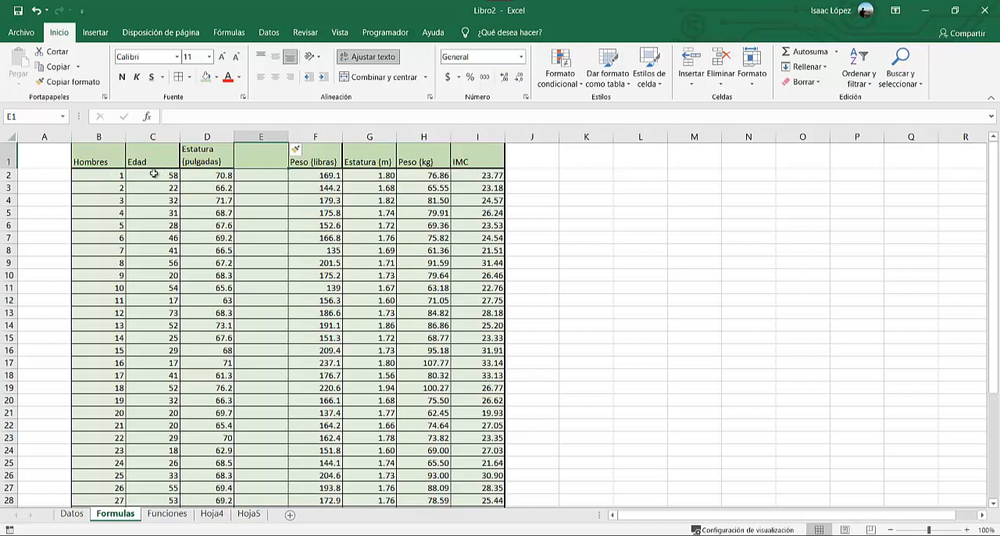
Insert one blank row above the table's header row, and three more blank rows at the start of the sheet.
{"action": "right_click", "coordinate": [10, 157]}
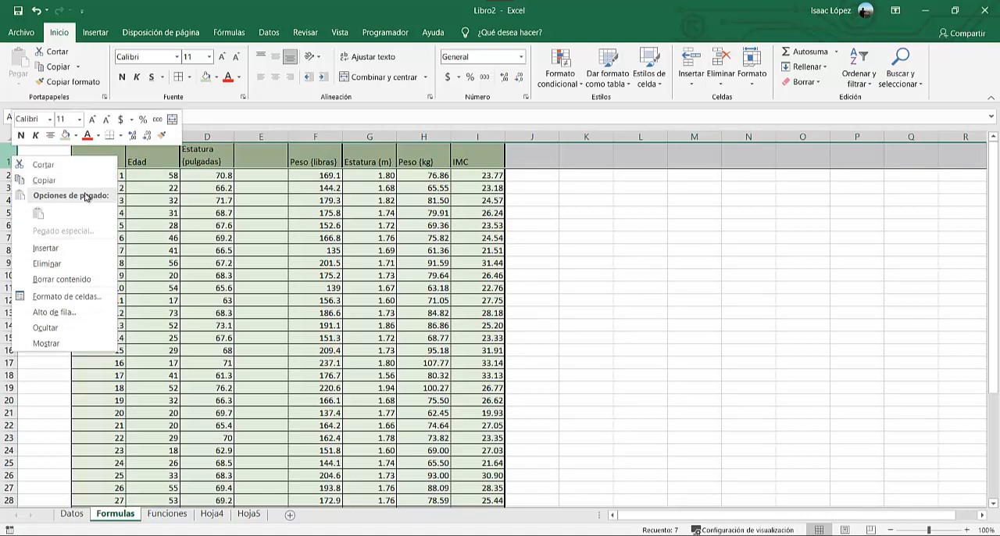
{"action": "right_click", "coordinate": [10, 159]}
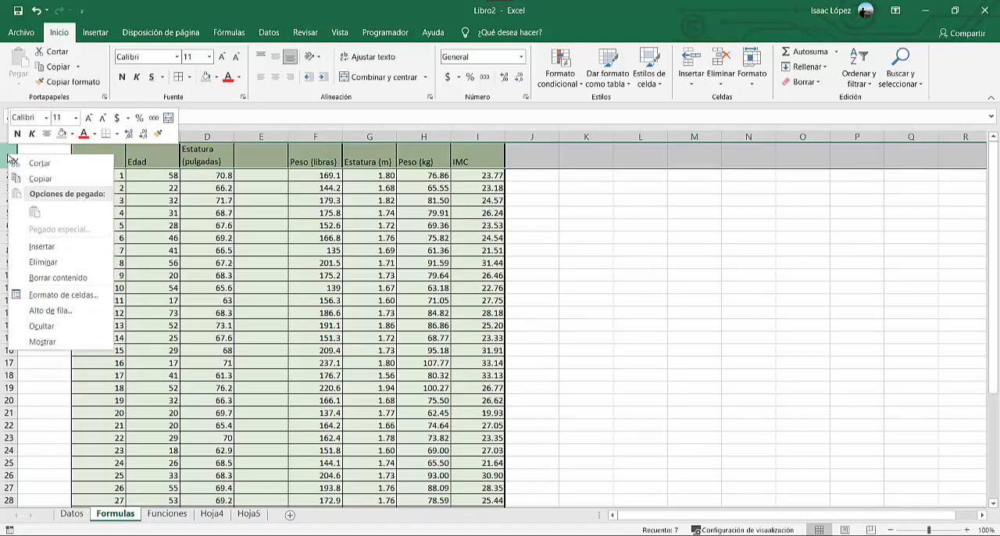
{"action": "left_click", "coordinate": [66, 245]}
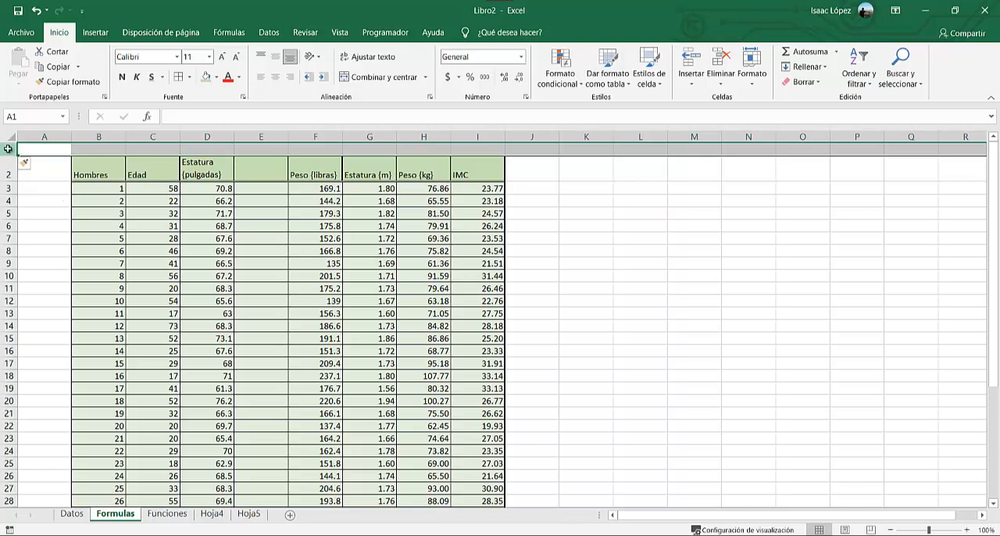
{"action": "left_click_drag", "start_coordinate": [8, 149], "coordinate": [7, 187]}
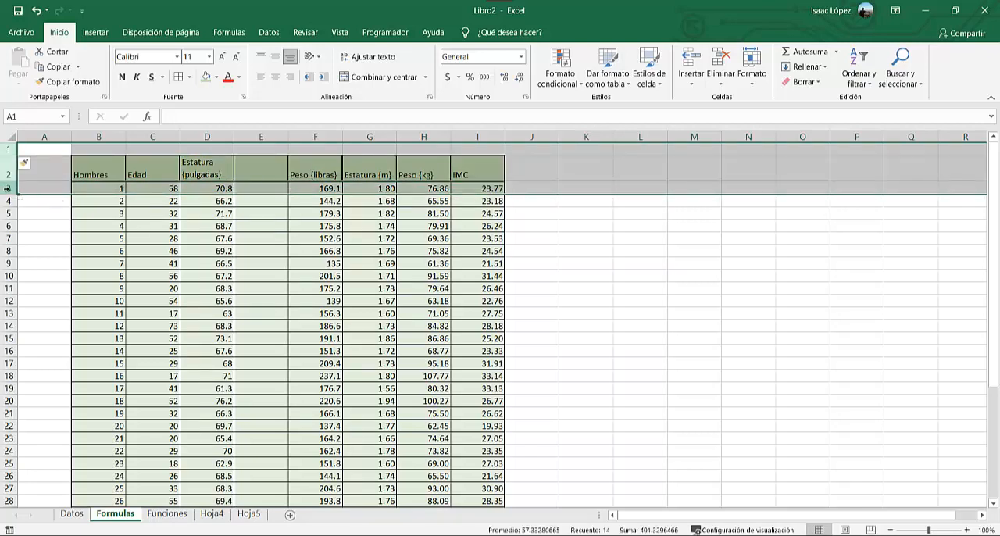
{"action": "right_click", "coordinate": [7, 189]}
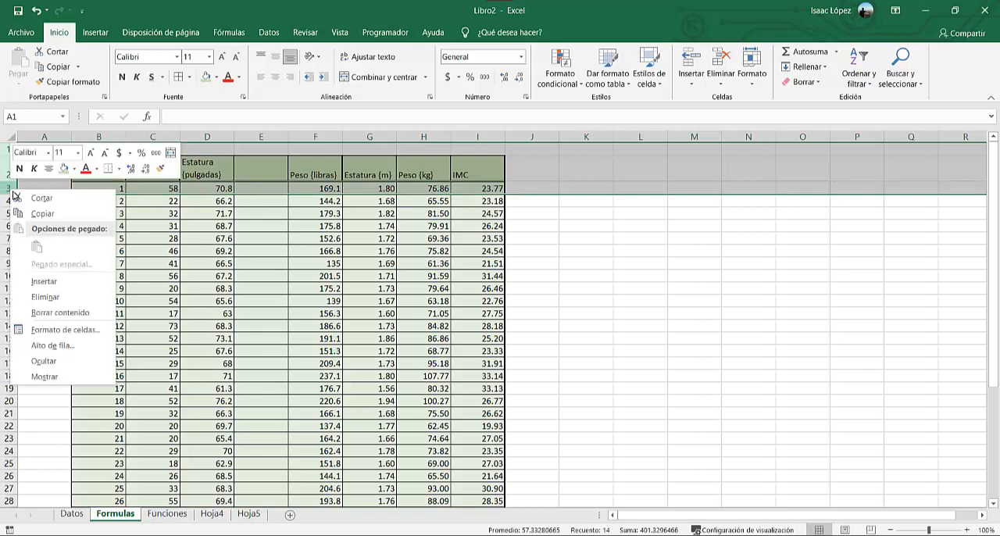
{"action": "left_click", "coordinate": [95, 283]}
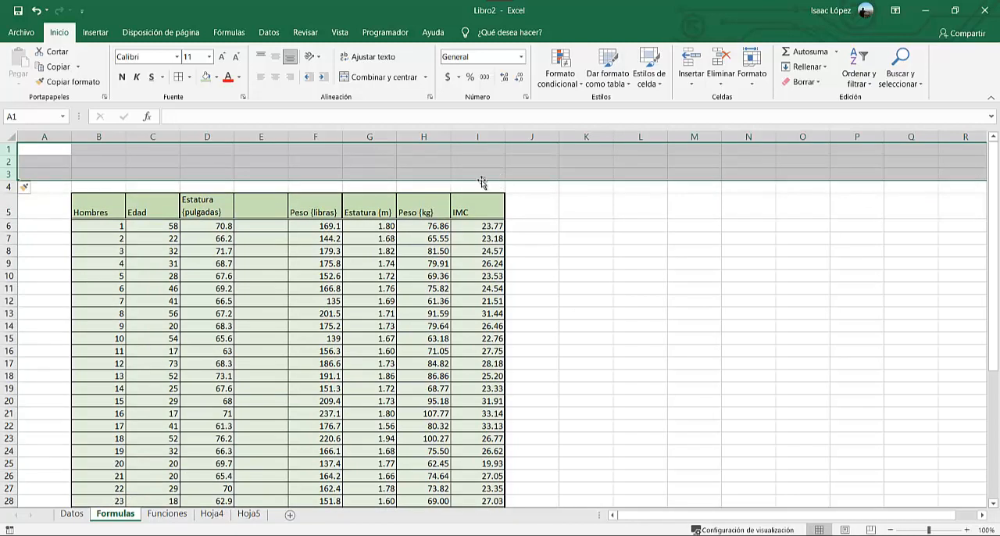
Enter the title "Datos de empleados" in cell D2 above the table.
{"action": "left_click", "coordinate": [194, 161]}
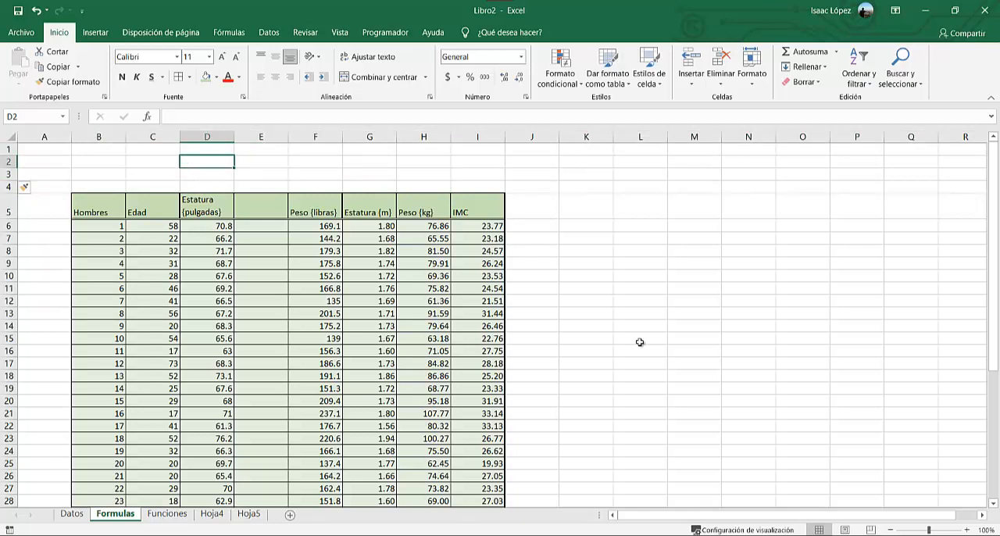
{"action": "key", "text": "Caps_Lock"}
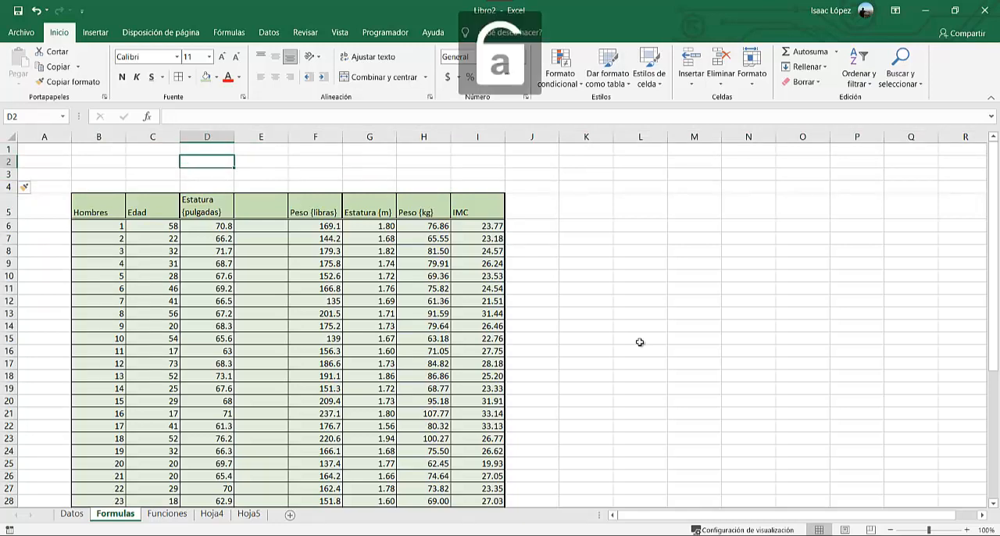
{"action": "type", "text": "pe"}
{"action": "key", "text": "BackSpace"}
{"action": "key", "text": "Caps_Lock"}
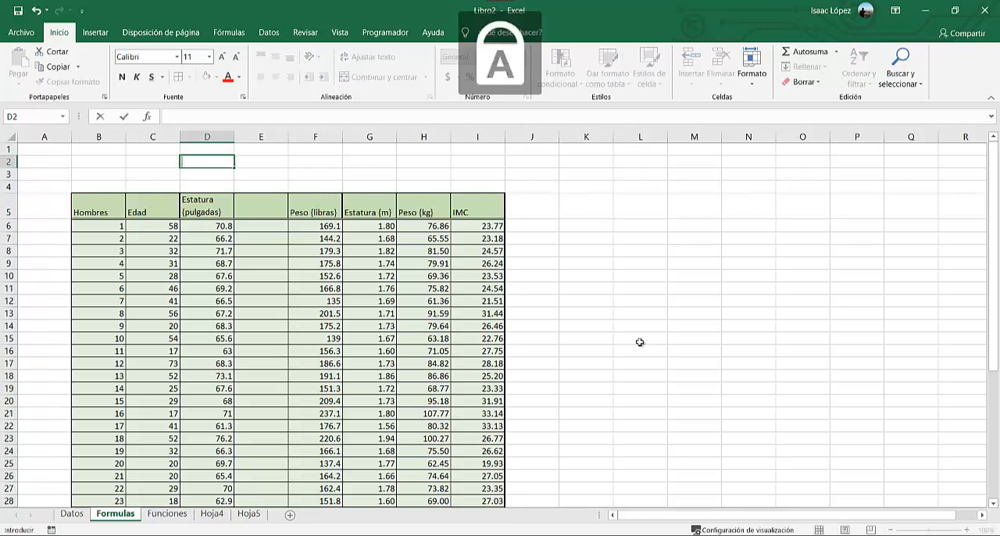
{"action": "type", "text": "D"}
{"action": "key", "text": "Caps_Lock"}
{"action": "type", "text": "a"}
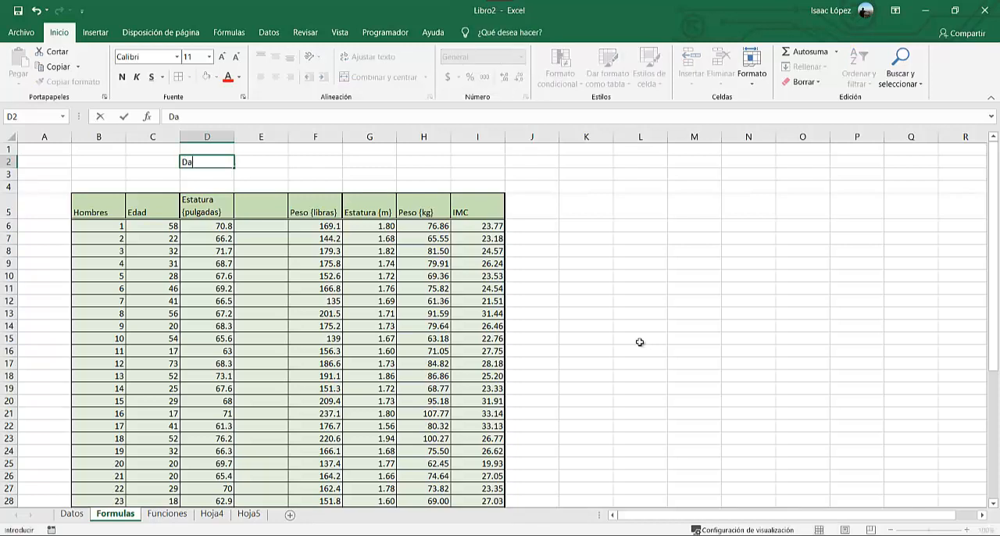
{"action": "type", "text": "tos de empleados"}
{"action": "key", "text": "Return"}
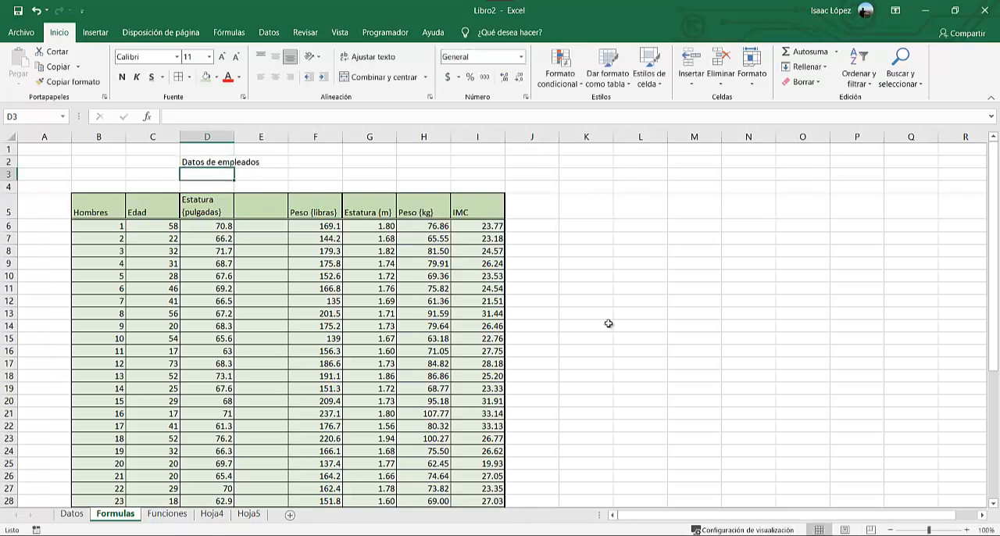
Merge and center the range C2:H3 containing the table title.
{"action": "left_click", "coordinate": [201, 162]}
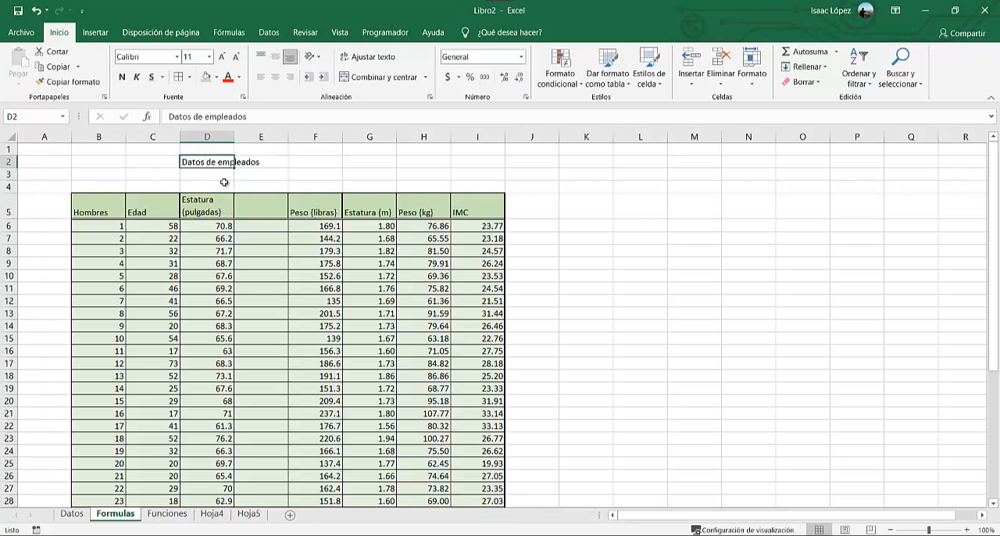
{"action": "left_click", "coordinate": [149, 162]}
{"action": "left_click_drag", "start_coordinate": [188, 162], "coordinate": [263, 163]}
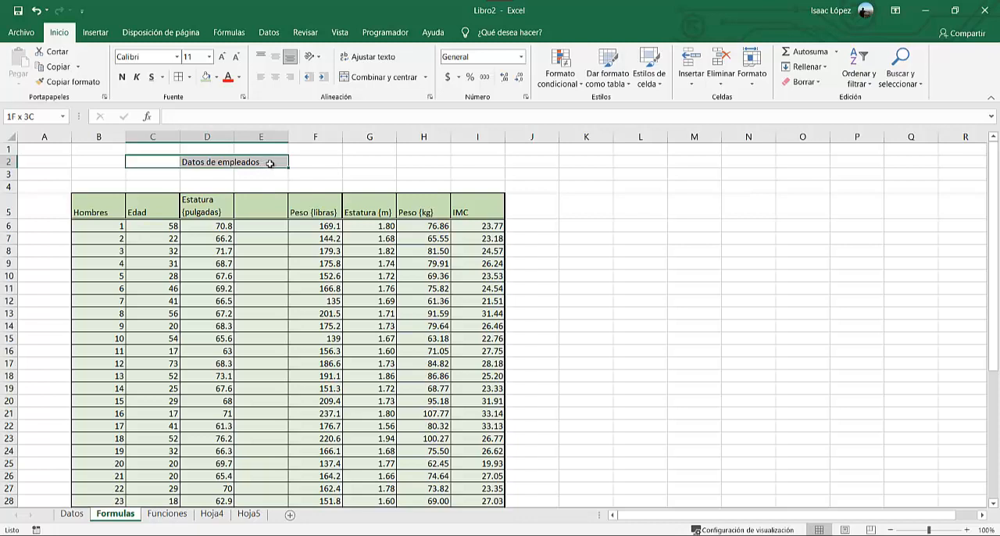
{"action": "left_click_drag", "start_coordinate": [271, 164], "coordinate": [410, 172]}
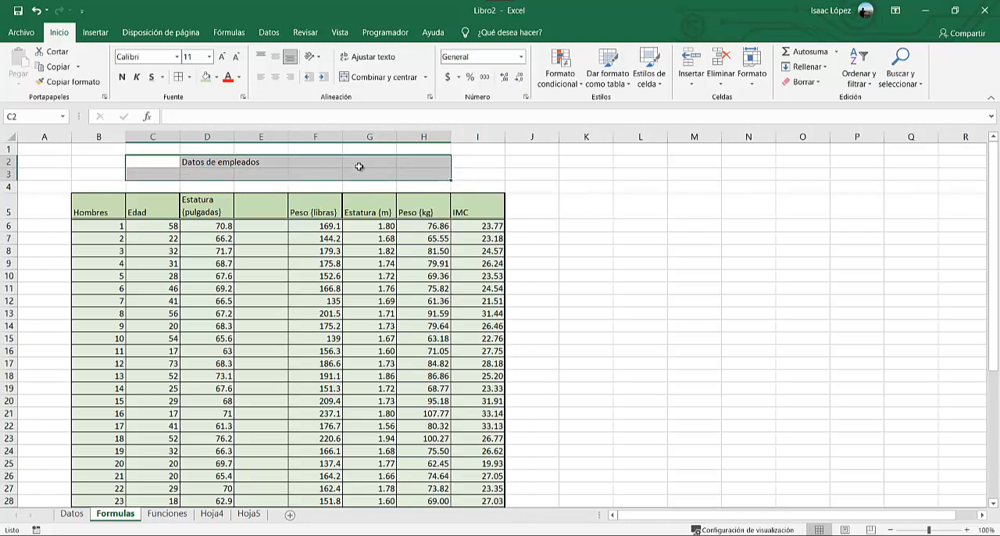
{"action": "left_click", "coordinate": [397, 81]}
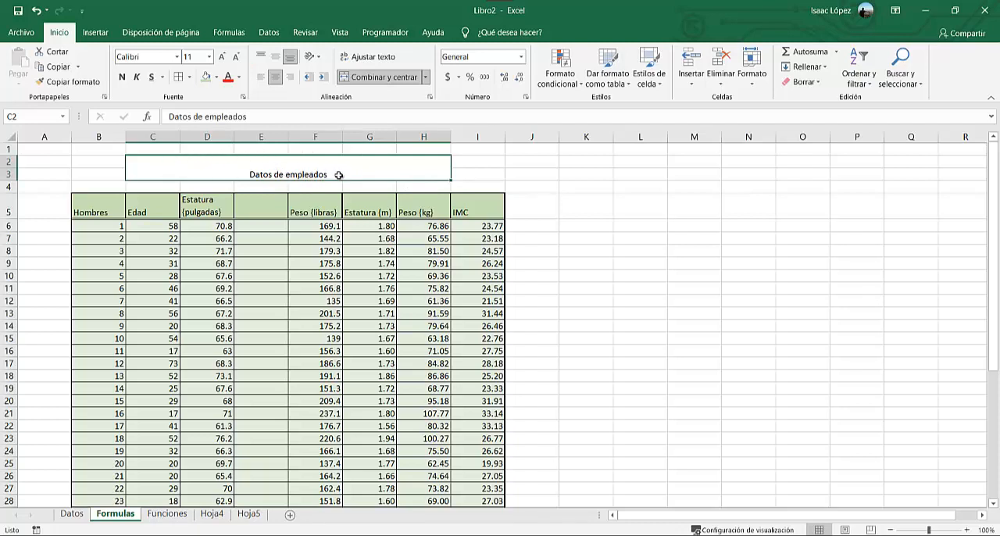
Try the top and bottom vertical alignments on the merged title "Datos de empleados", and settle on middle alignment.
{"action": "left_click", "coordinate": [261, 58]}
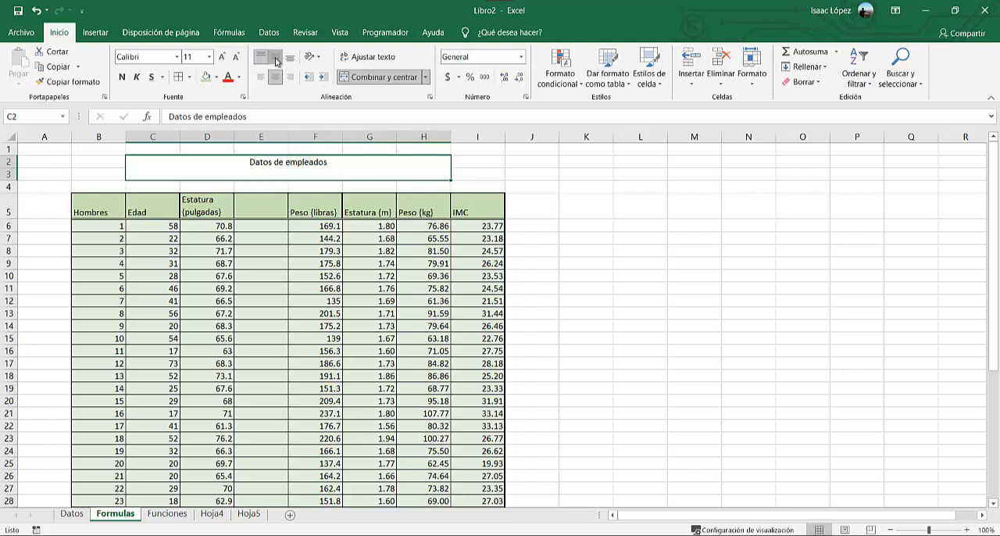
{"action": "left_click", "coordinate": [275, 58]}
{"action": "left_click", "coordinate": [290, 59]}
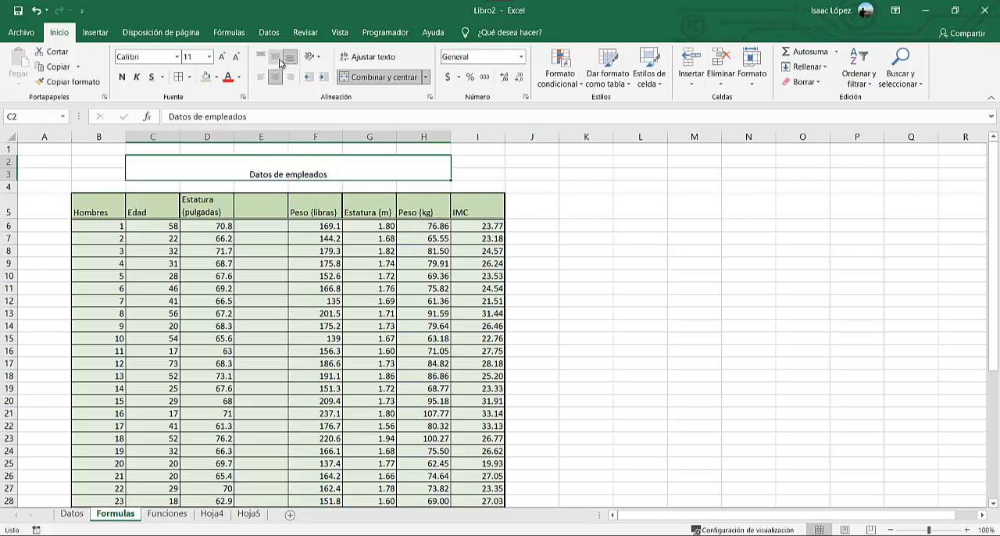
{"action": "left_click", "coordinate": [275, 58]}
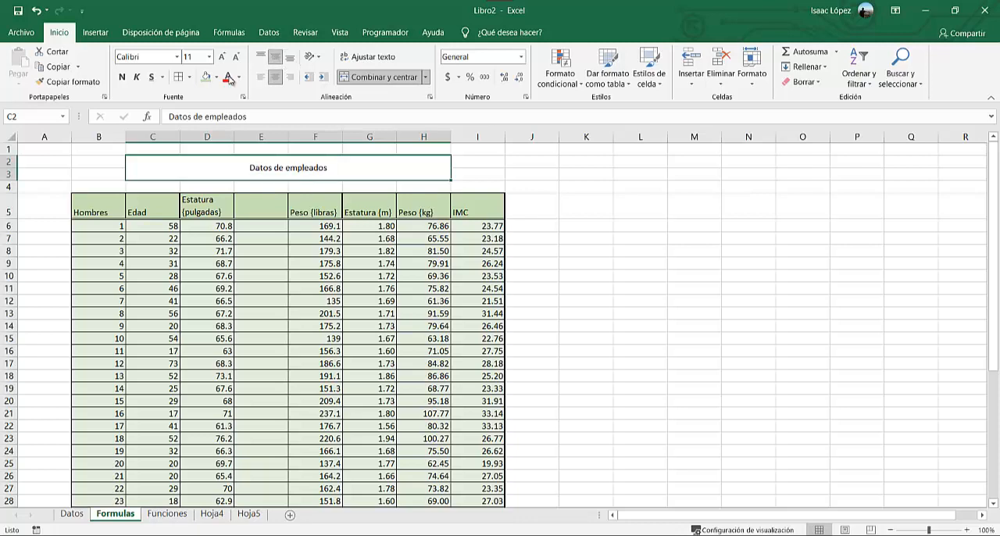
Increase the title's font size to 16 and set its font color to light orange.
{"action": "left_click", "coordinate": [223, 58]}
{"action": "left_click", "coordinate": [223, 58]}
{"action": "left_click", "coordinate": [223, 58]}
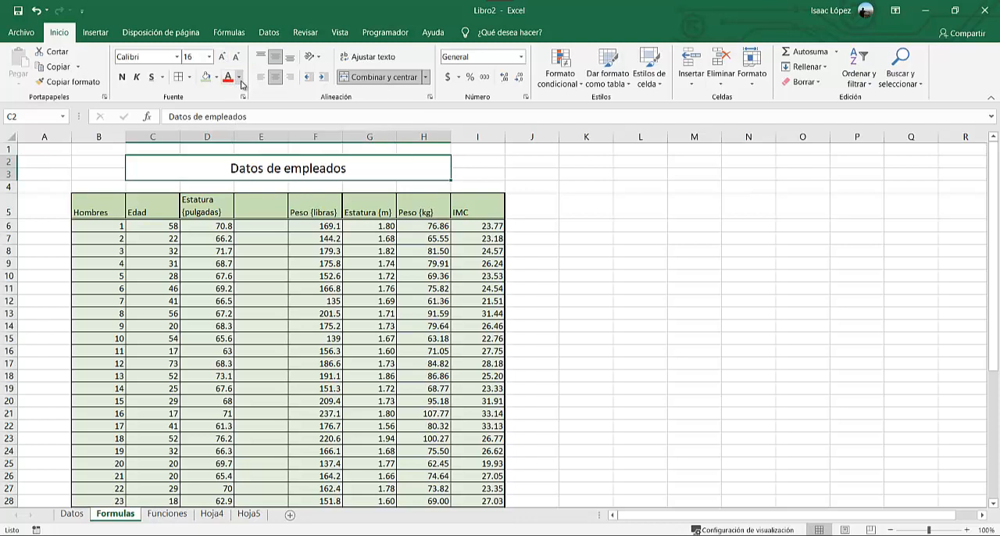
{"action": "left_click", "coordinate": [240, 78]}
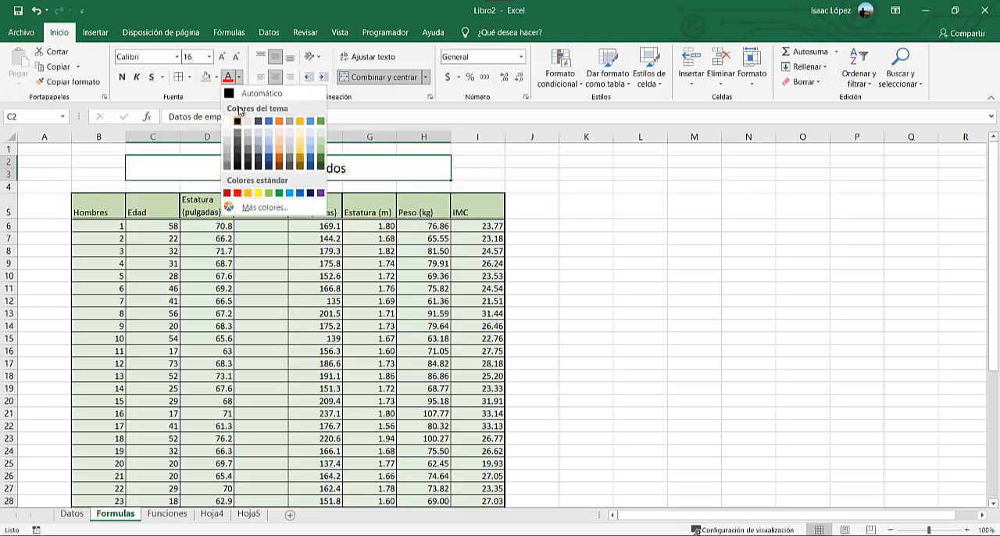
{"action": "left_click", "coordinate": [278, 150]}
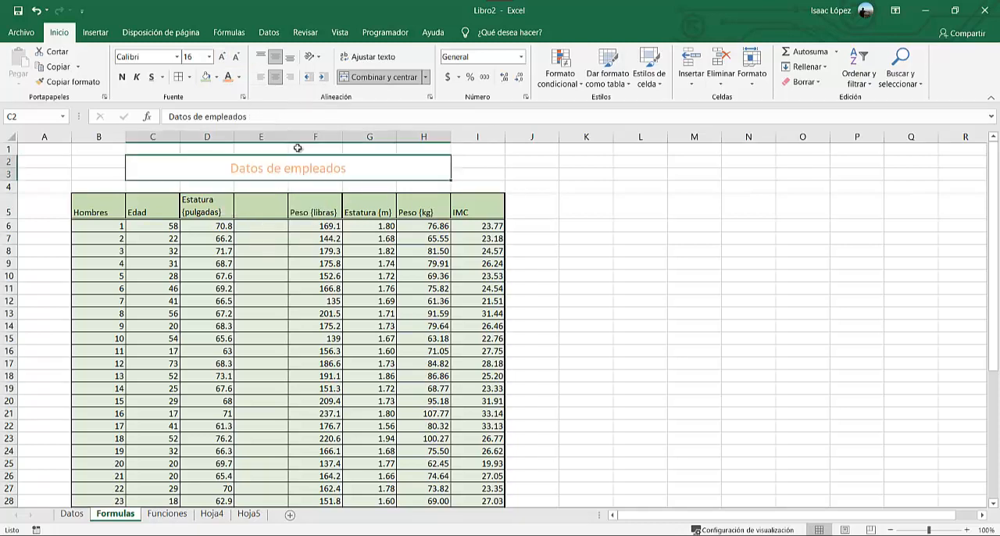
{"action": "left_click", "coordinate": [630, 253]}
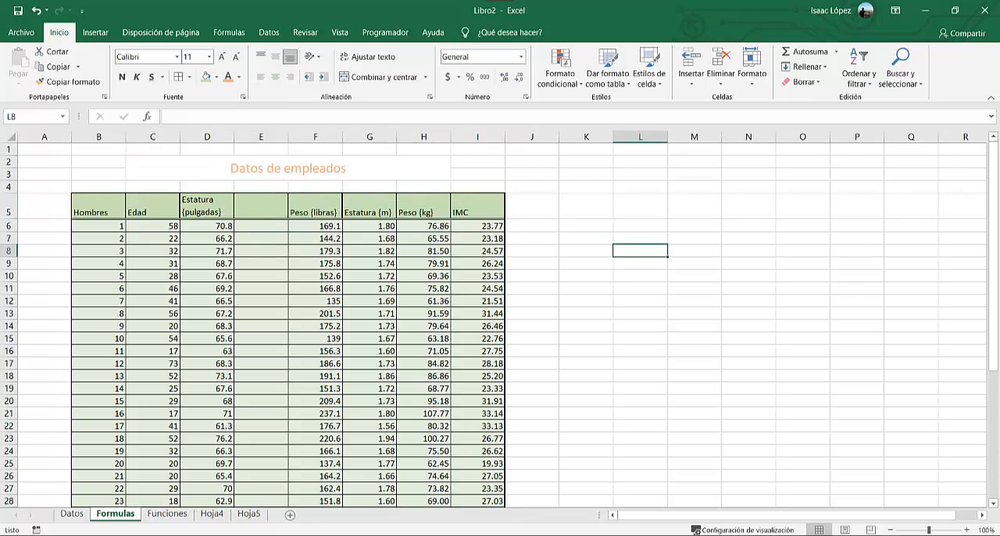
{"action": "left_click", "coordinate": [586, 276]}
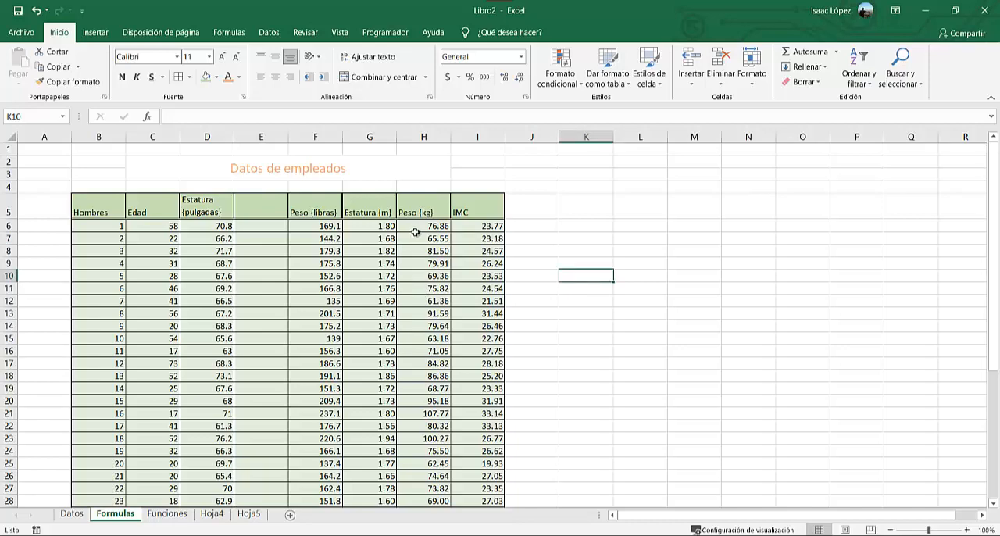
Adjust the Peso (kg) values from H6 down to show no decimals, and check the number formats available for them.
{"action": "left_click_drag", "start_coordinate": [413, 225], "coordinate": [412, 519]}
{"action": "scroll", "coordinate": [428, 420], "scroll_direction": "up", "scroll_amount": 7}
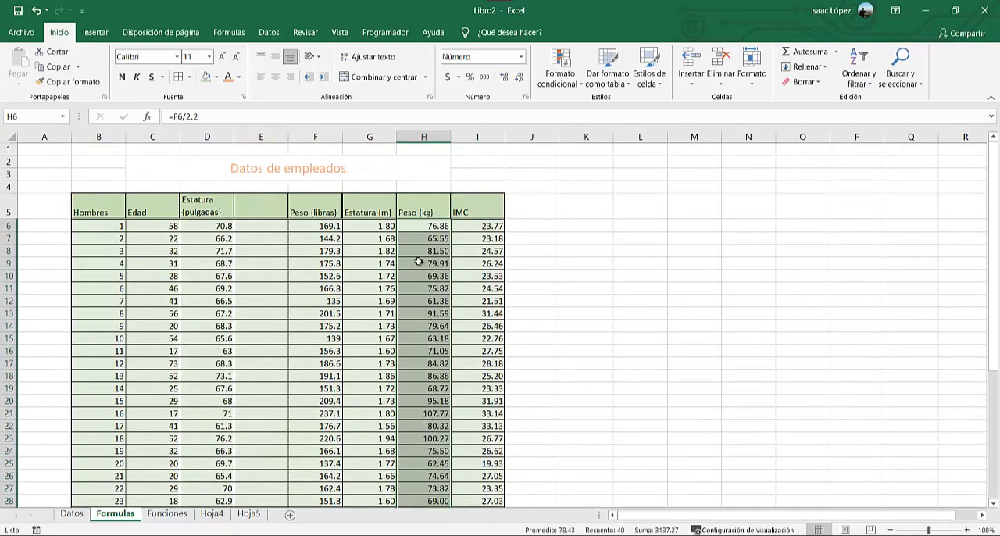
{"action": "left_click", "coordinate": [504, 78]}
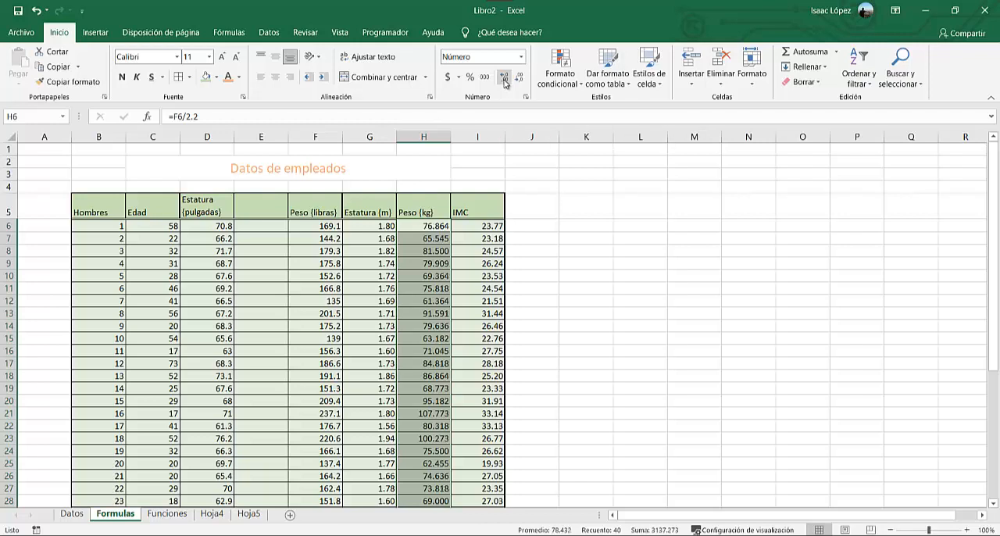
{"action": "left_click", "coordinate": [504, 78]}
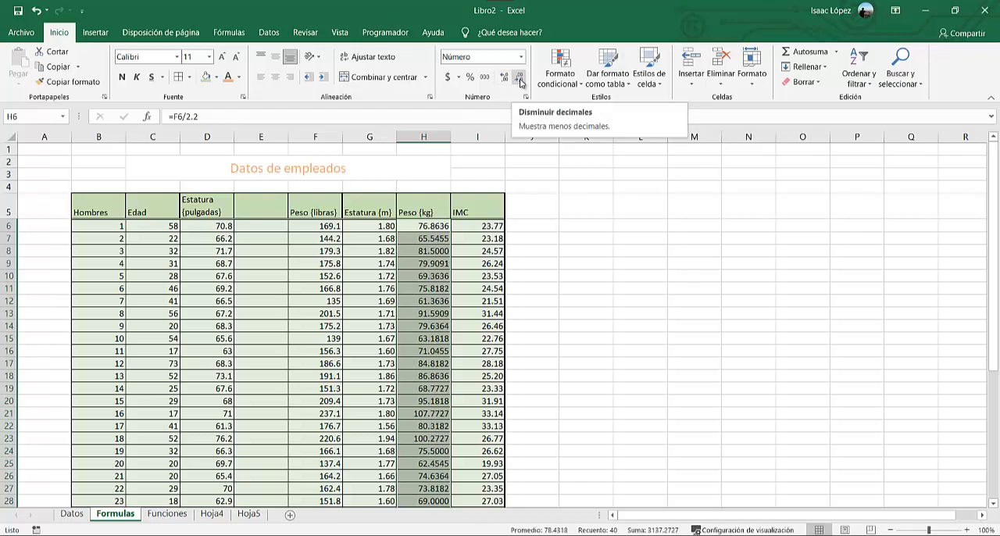
{"action": "left_click", "coordinate": [520, 80]}
{"action": "left_click", "coordinate": [519, 80]}
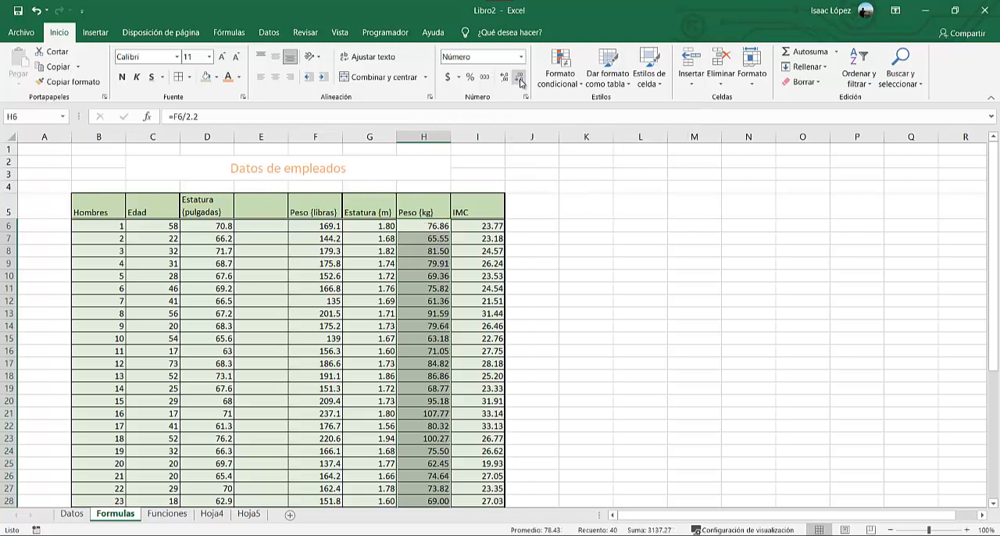
{"action": "left_click", "coordinate": [520, 79]}
{"action": "left_click", "coordinate": [520, 79]}
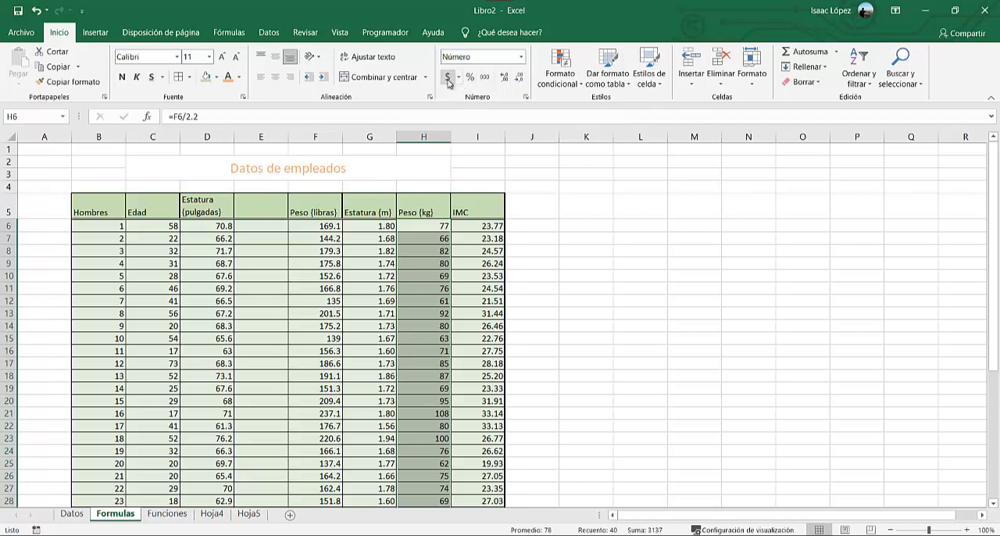
{"action": "left_click", "coordinate": [521, 57]}
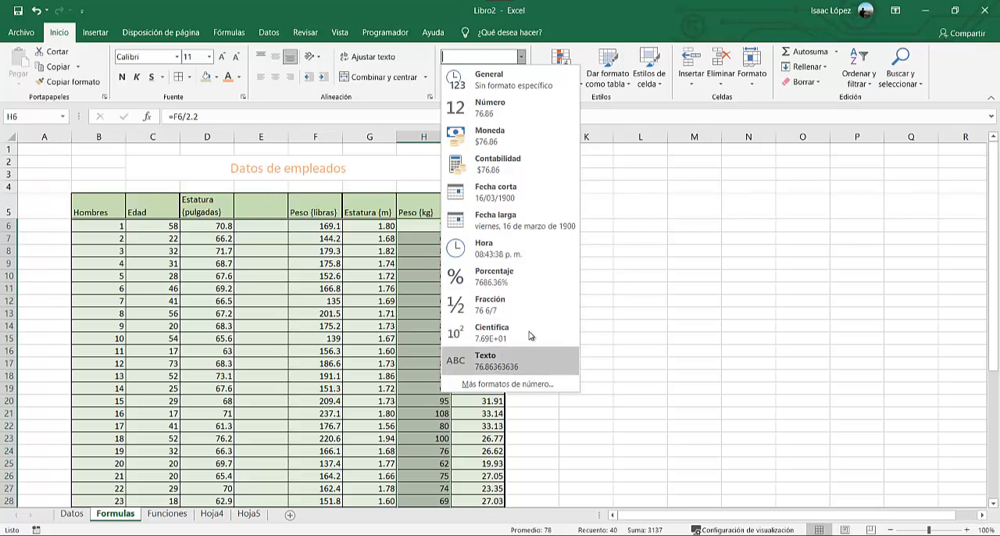
{"action": "left_click", "coordinate": [518, 148]}
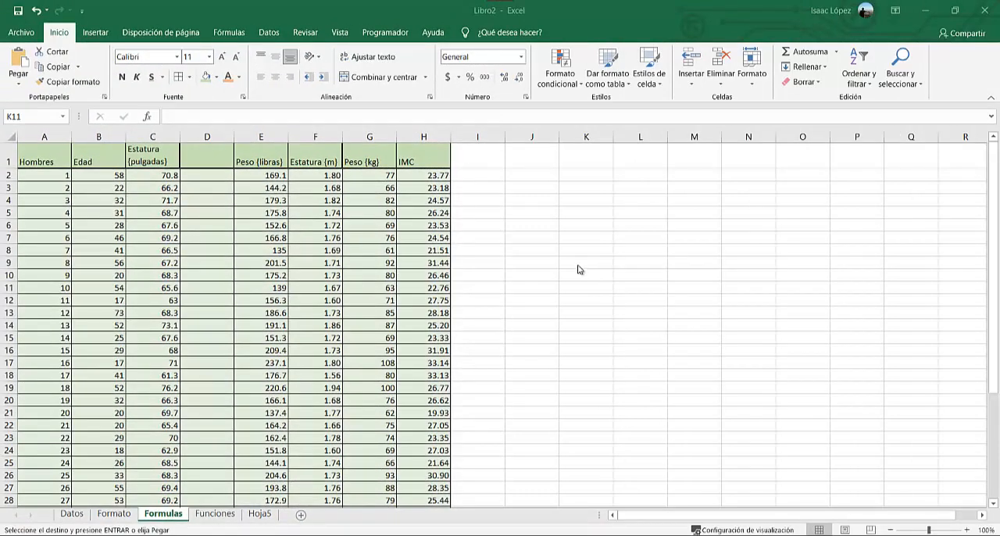
Apply all borders to the empty range J1:K8 beside the data table on the Formulas sheet.
{"action": "left_click", "coordinate": [548, 183]}
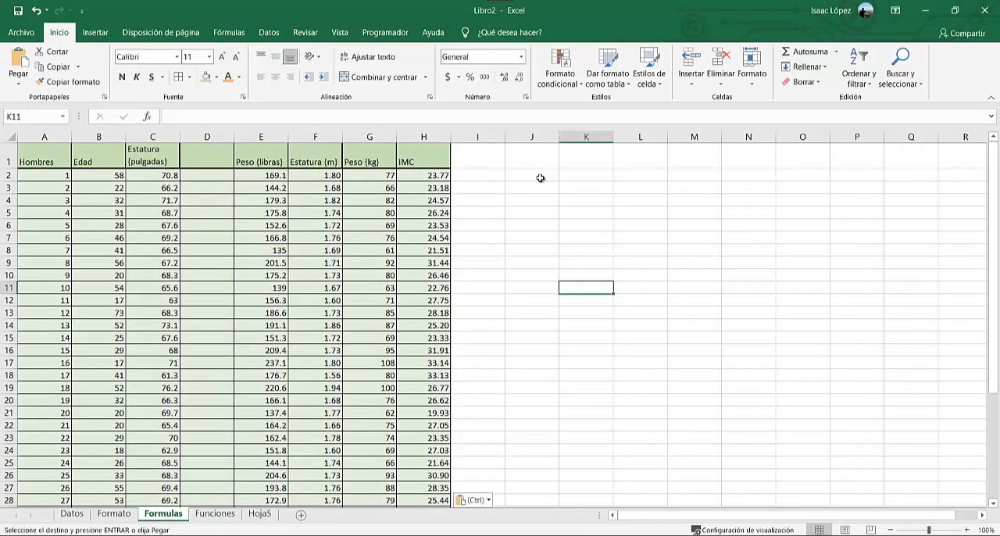
{"action": "left_click_drag", "start_coordinate": [543, 164], "coordinate": [594, 250]}
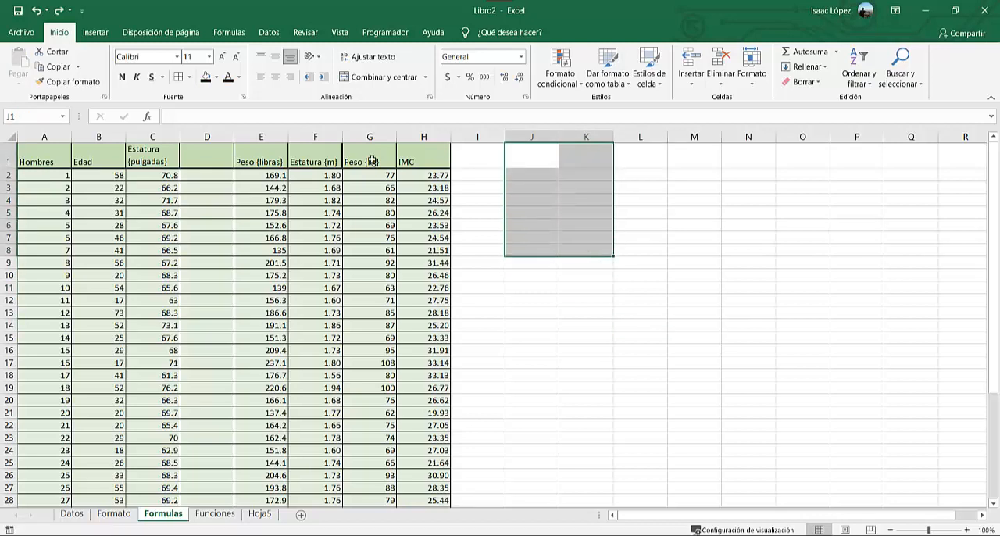
{"action": "left_click", "coordinate": [189, 77]}
{"action": "left_click", "coordinate": [222, 190]}
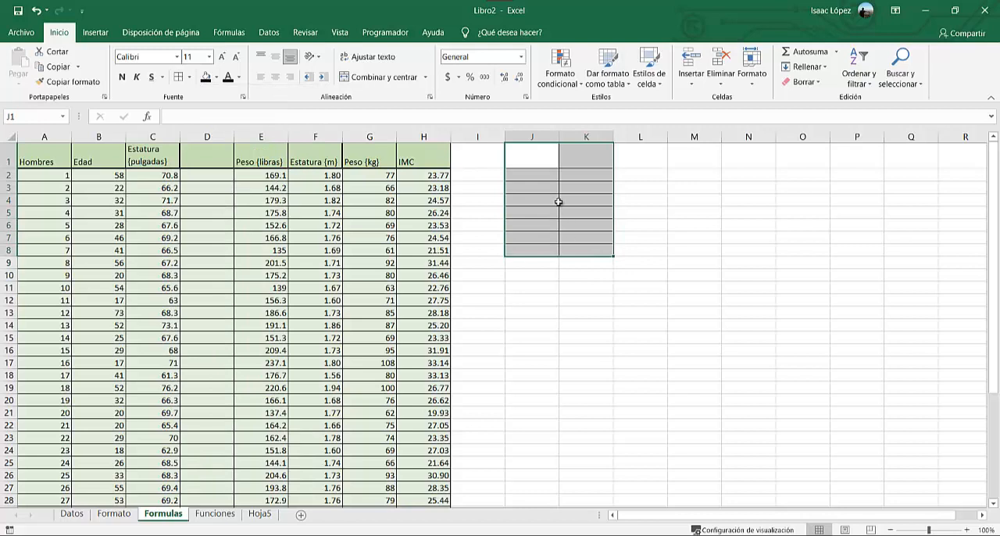
Merge and center J1:K1 and enter the heading "Formulas" in it.
{"action": "left_click_drag", "start_coordinate": [552, 156], "coordinate": [570, 159]}
{"action": "left_click", "coordinate": [383, 76]}
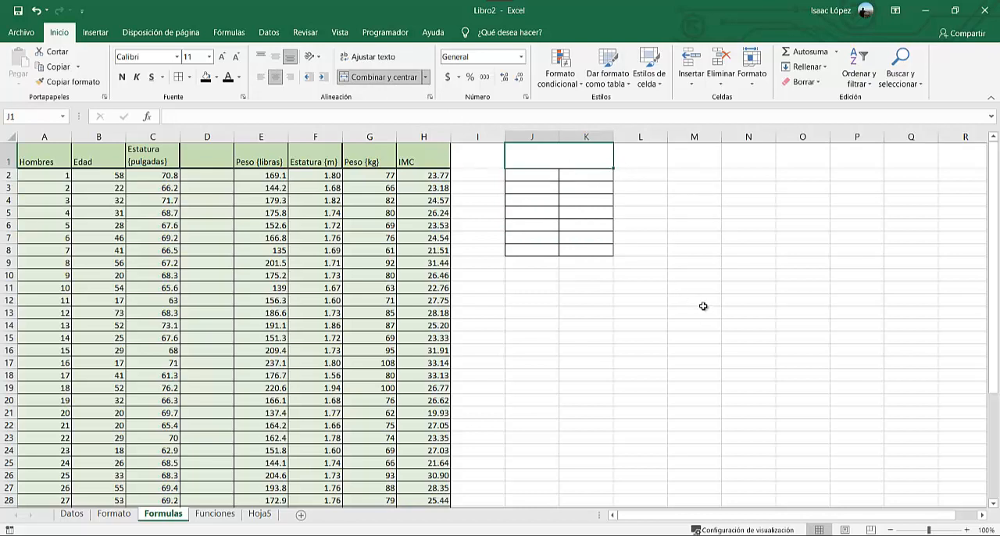
{"action": "key", "text": "Caps_Lock"}
{"action": "type", "text": "F"}
{"action": "key", "text": "Caps_Lock"}
{"action": "type", "text": "ormulas"}
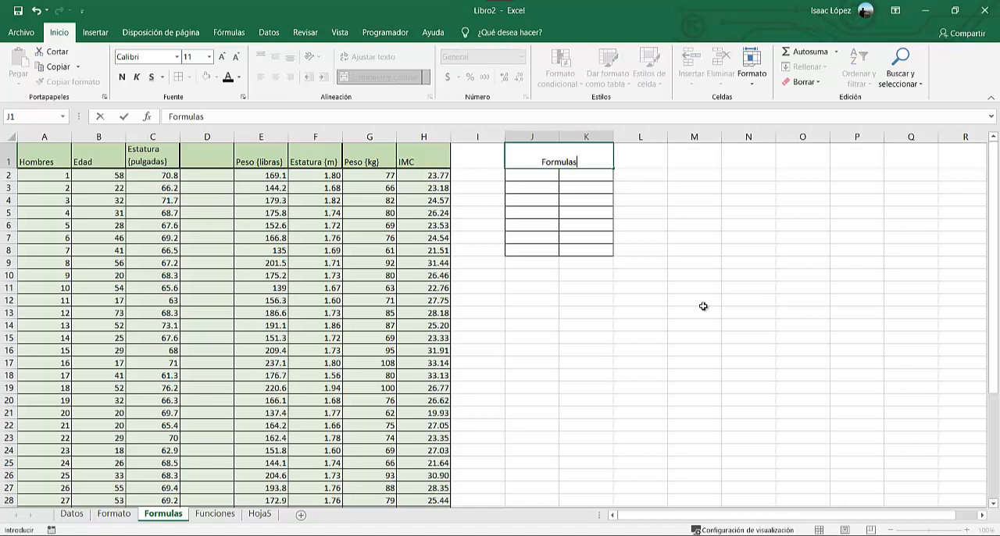
{"action": "key", "text": "Return"}
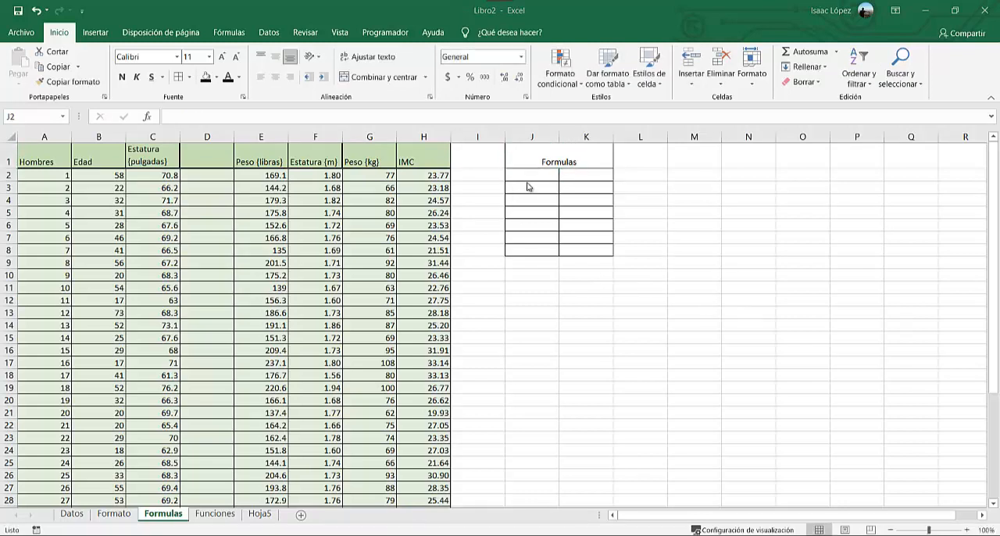
Enter the labels Suma, Resta and Multiplicacion in cells J2 to J4 under the Formulas heading.
{"action": "key", "text": "Caps_Lock"}
{"action": "type", "text": "S"}
{"action": "key", "text": "Caps_Lock"}
{"action": "type", "text": "u"}
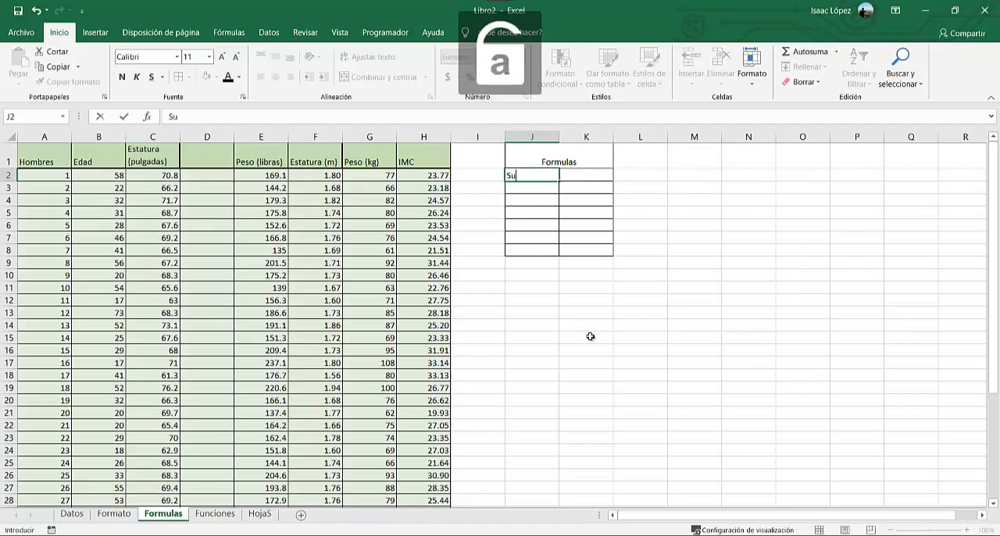
{"action": "key", "text": "Return"}
{"action": "key", "text": "Caps_Lock"}
{"action": "type", "text": "R"}
{"action": "key", "text": "Caps_Lock"}
{"action": "type", "text": "esta"}
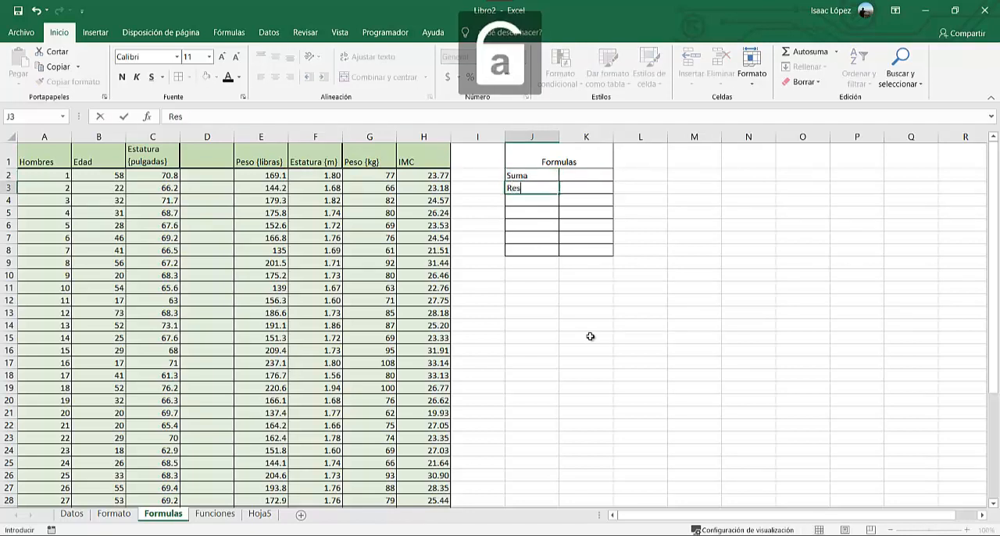
{"action": "key", "text": "Return"}
{"action": "key", "text": "Caps_Lock"}
{"action": "type", "text": "M"}
Enter the labels Division and Porcentaje in cells J5 and J6.
{"action": "key", "text": "Caps_Lock"}
{"action": "type", "text": "ulti"}
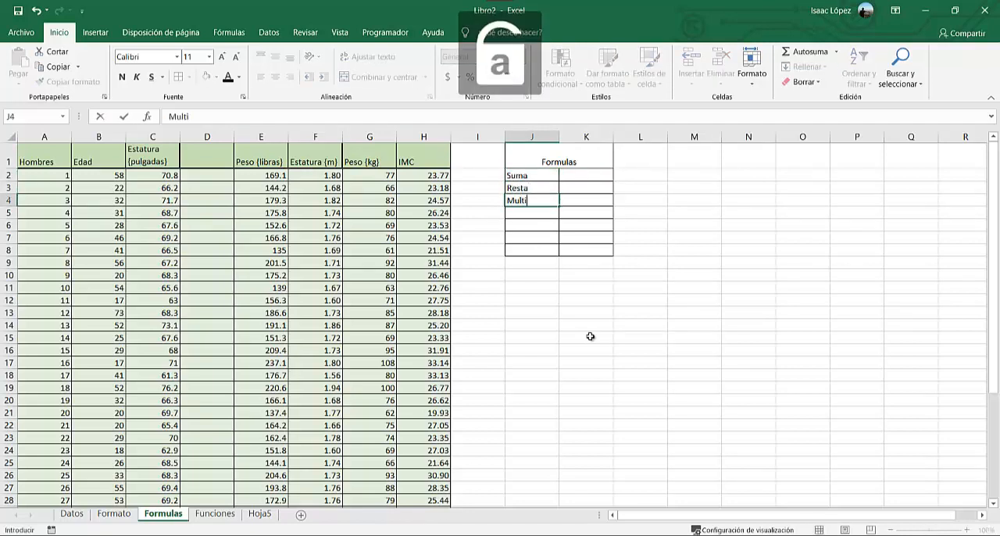
{"action": "type", "text": "plicacion"}
{"action": "key", "text": "Return"}
{"action": "key", "text": "Caps_Lock"}
{"action": "type", "text": "D"}
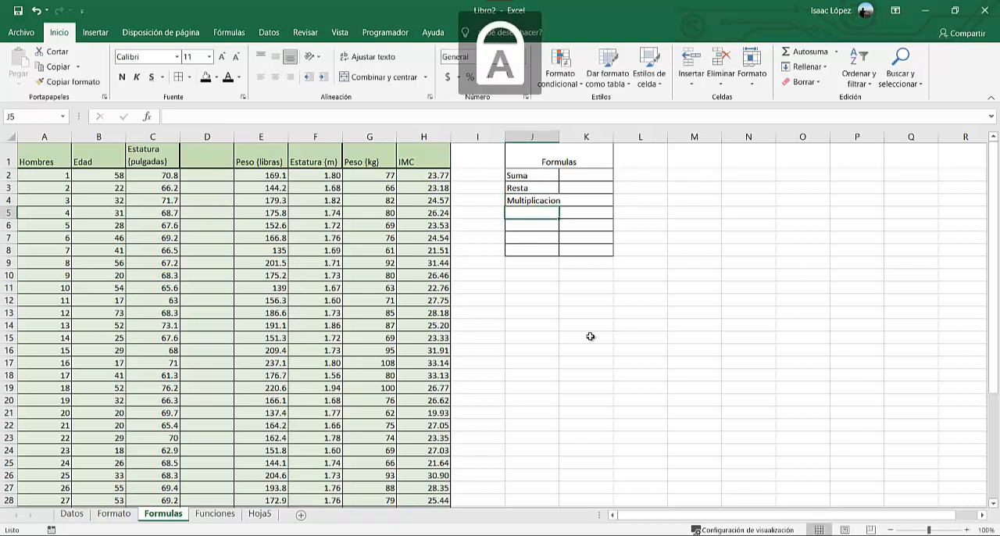
{"action": "key", "text": "Caps_Lock"}
{"action": "type", "text": "ivision"}
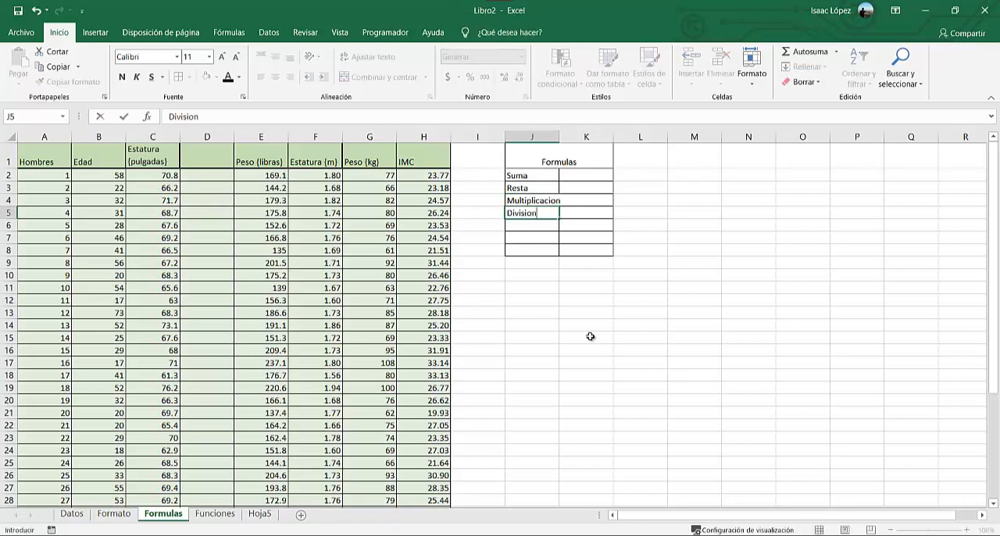
{"action": "key", "text": "Return"}
{"action": "key", "text": "Caps_Lock"}
{"action": "type", "text": "P"}
{"action": "key", "text": "Caps_Lock"}
{"action": "type", "text": "orcentaje"}
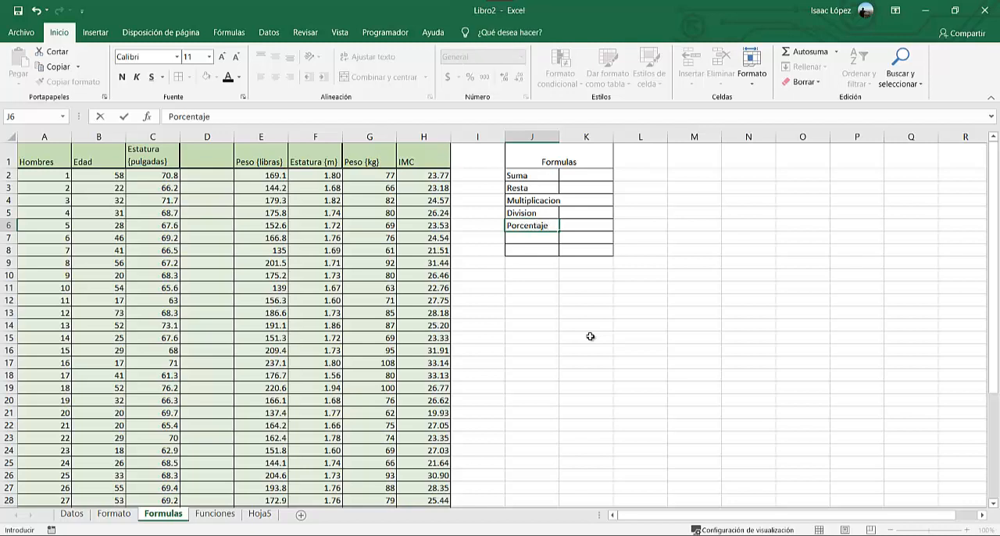
{"action": "key", "text": "Return"}
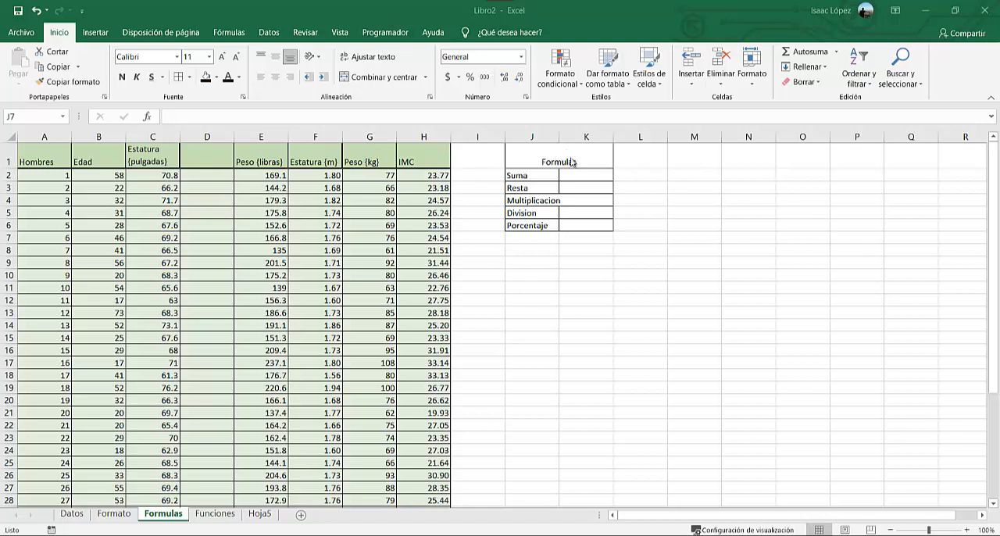
Widen column J to fit its labels and fill the range J1:K6 with light gold.
{"action": "left_click", "coordinate": [559, 136]}
{"action": "left_click_drag", "start_coordinate": [558, 136], "coordinate": [578, 223]}
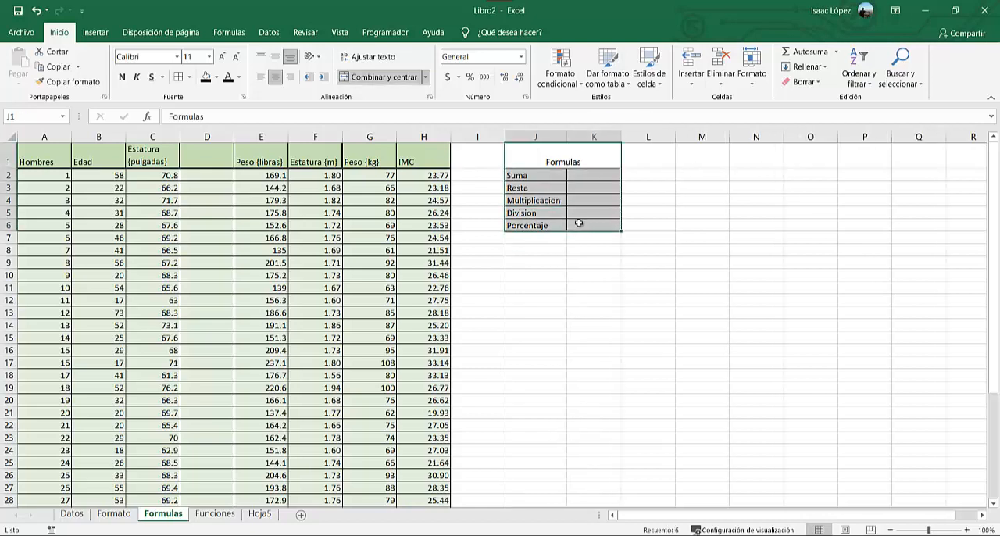
{"action": "left_click", "coordinate": [216, 77]}
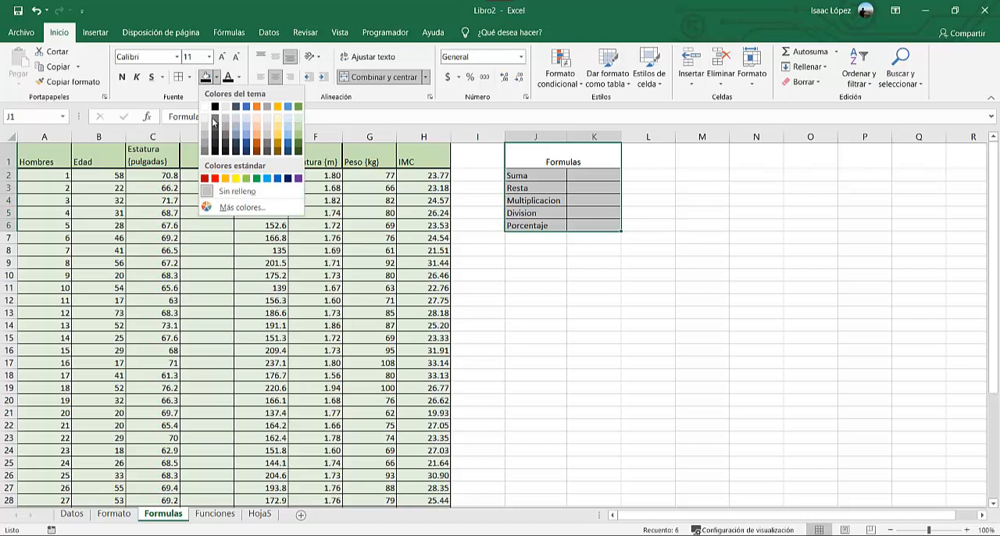
{"action": "left_click", "coordinate": [278, 129]}
Fill the merged Formulas heading cell with a darker gold than the rest of the small table.
{"action": "left_click", "coordinate": [538, 154]}
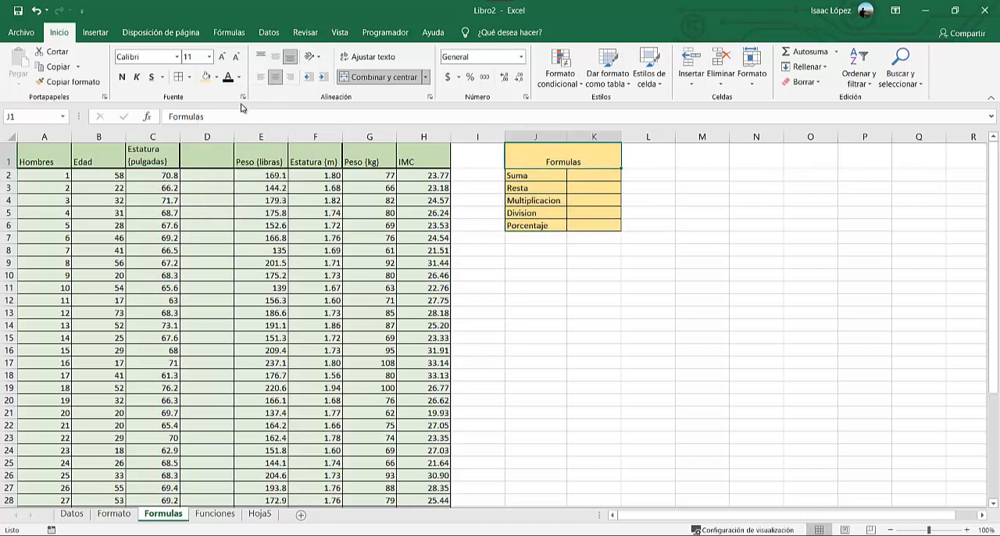
{"action": "left_click", "coordinate": [217, 78]}
{"action": "left_click", "coordinate": [278, 99]}
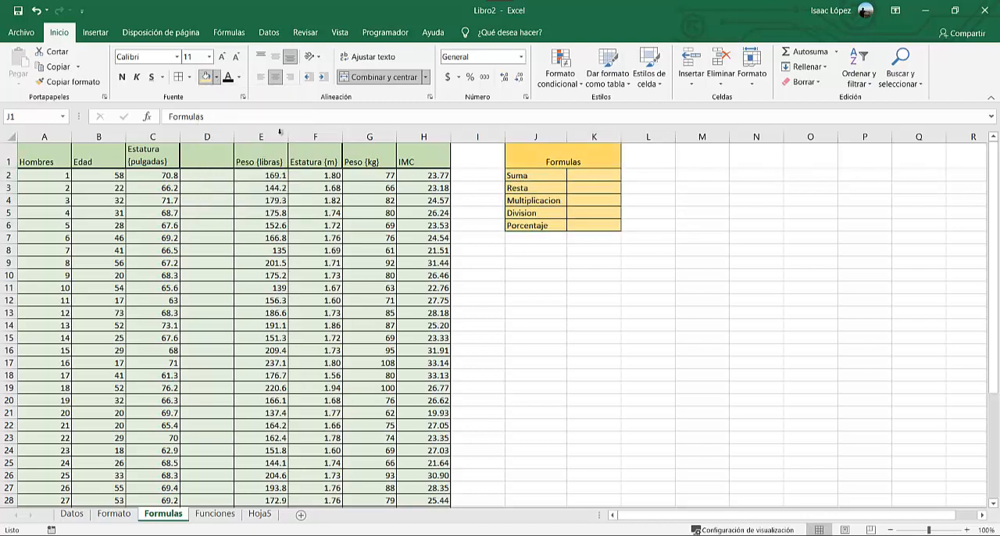
{"action": "left_click", "coordinate": [524, 300]}
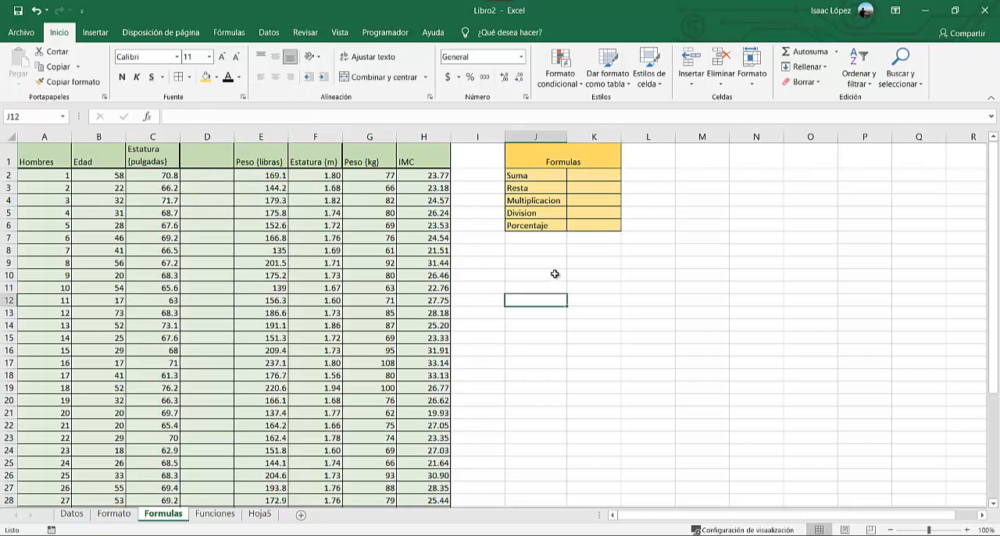
Enter a SUMA formula in cell K2, beside Suma, adding the separate weight cells G2, G3 and G4.
{"action": "left_click", "coordinate": [588, 176]}
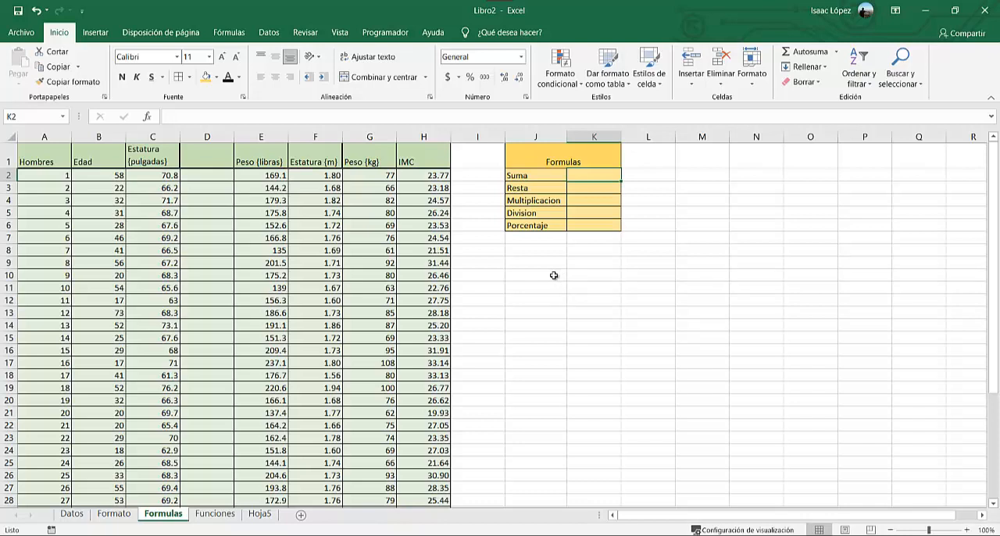
{"action": "type", "text": "="}
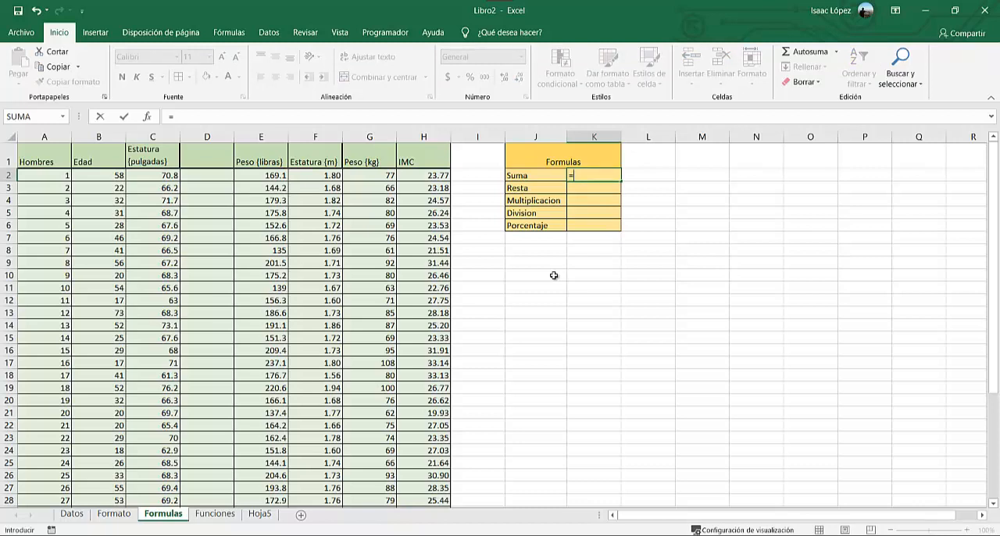
{"action": "type", "text": "suma"}
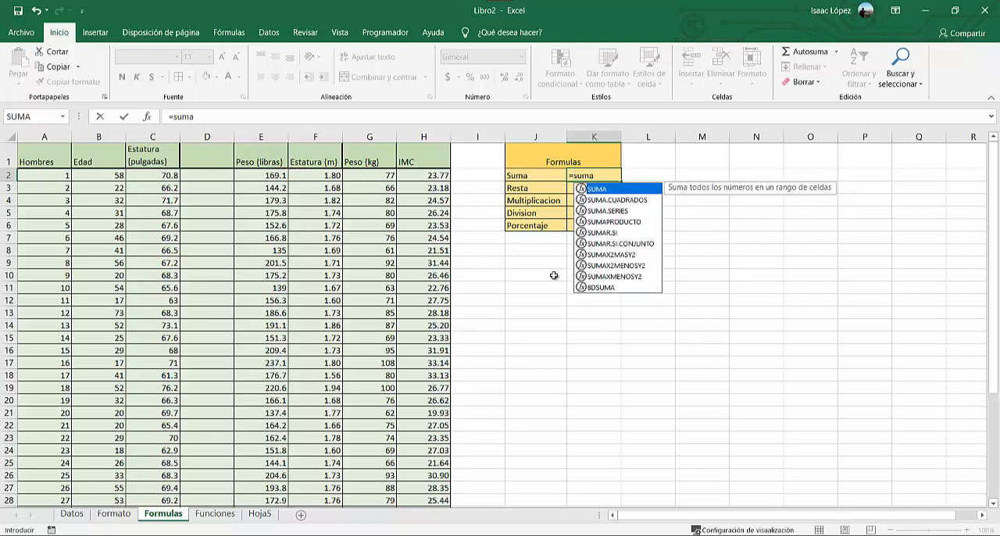
{"action": "key", "text": "BackSpace"}
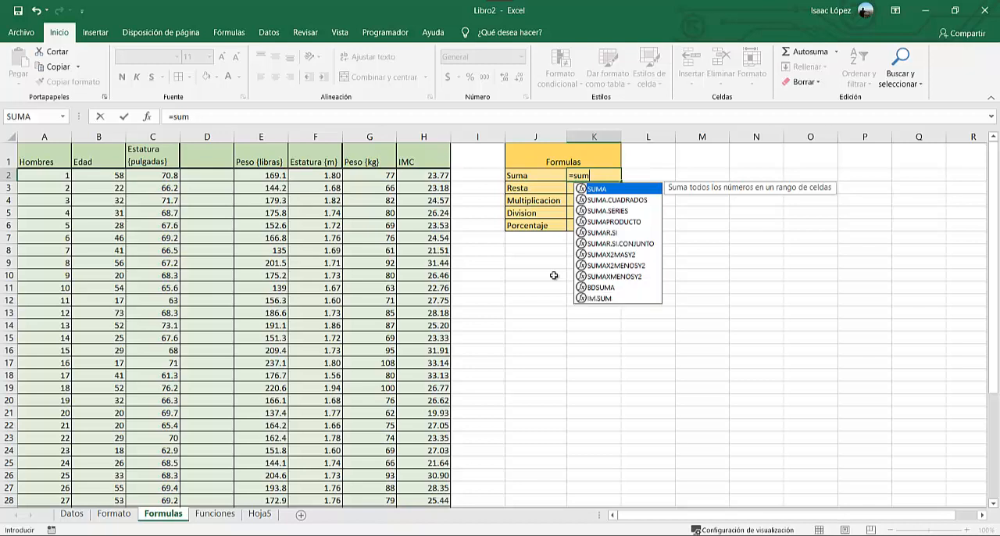
{"action": "type", "text": "a("}
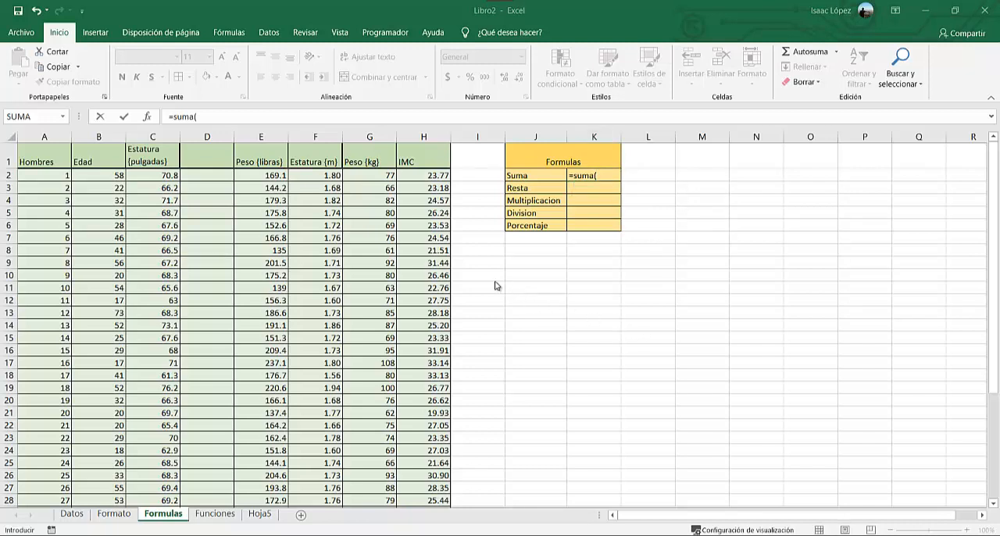
{"action": "left_click", "coordinate": [372, 176]}
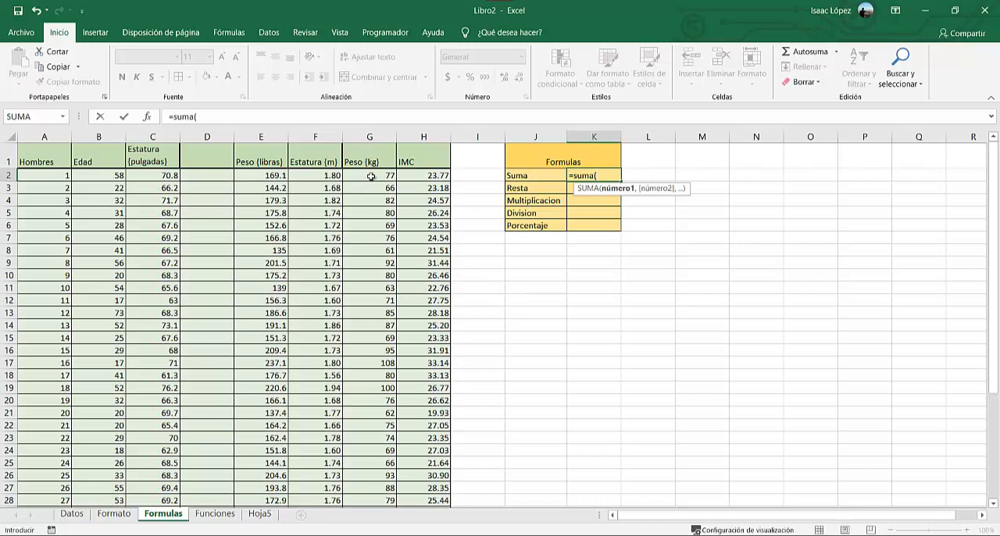
{"action": "left_click", "coordinate": [371, 177]}
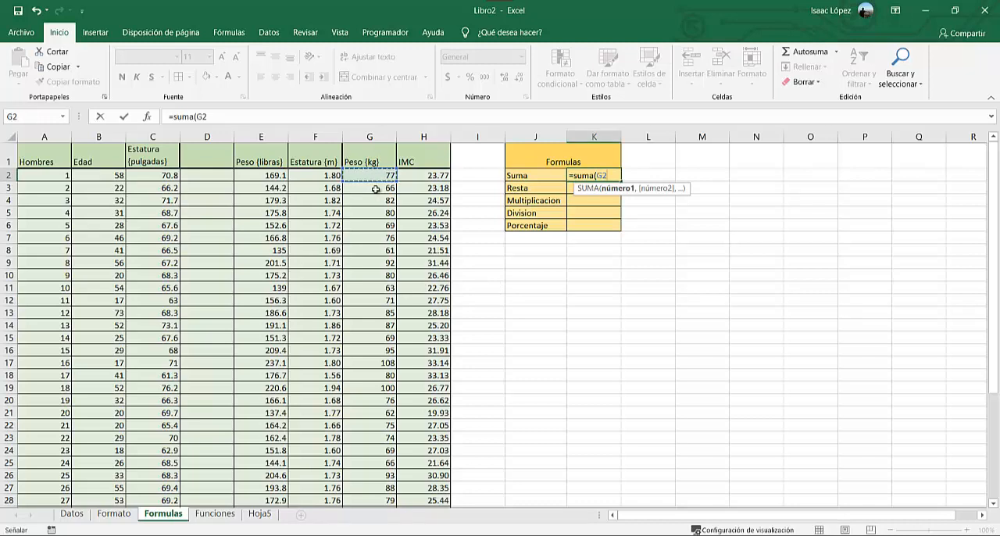
{"action": "type", "text": ","}
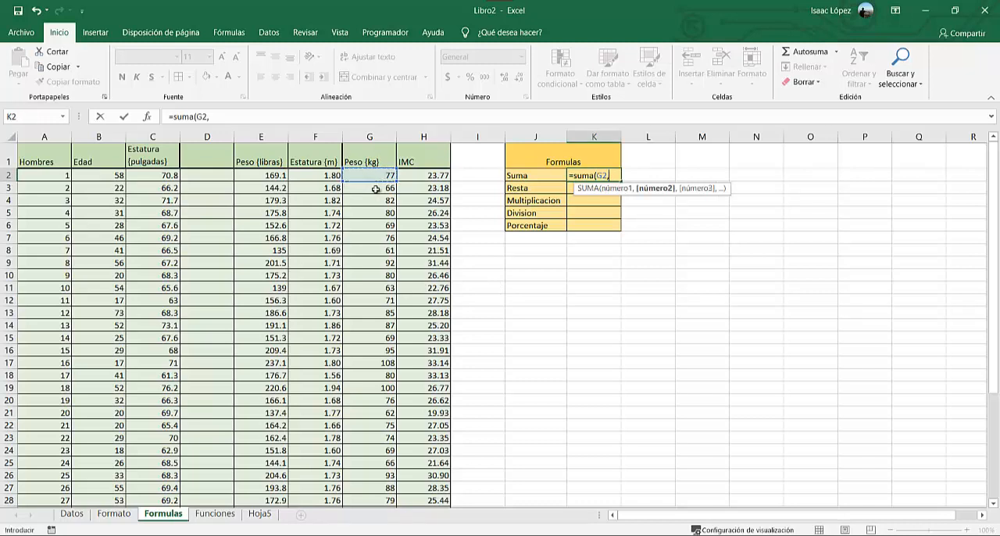
{"action": "left_click", "coordinate": [376, 189]}
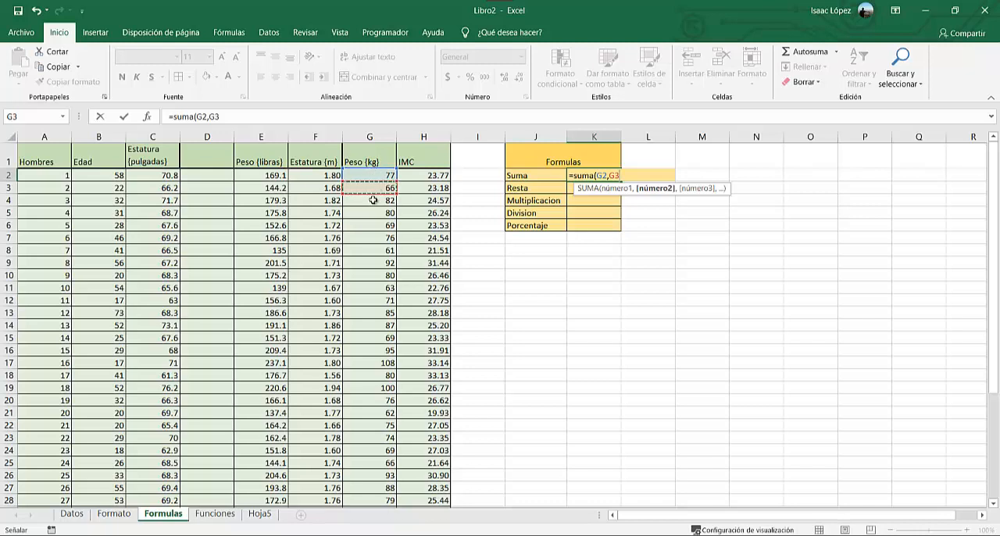
{"action": "type", "text": ","}
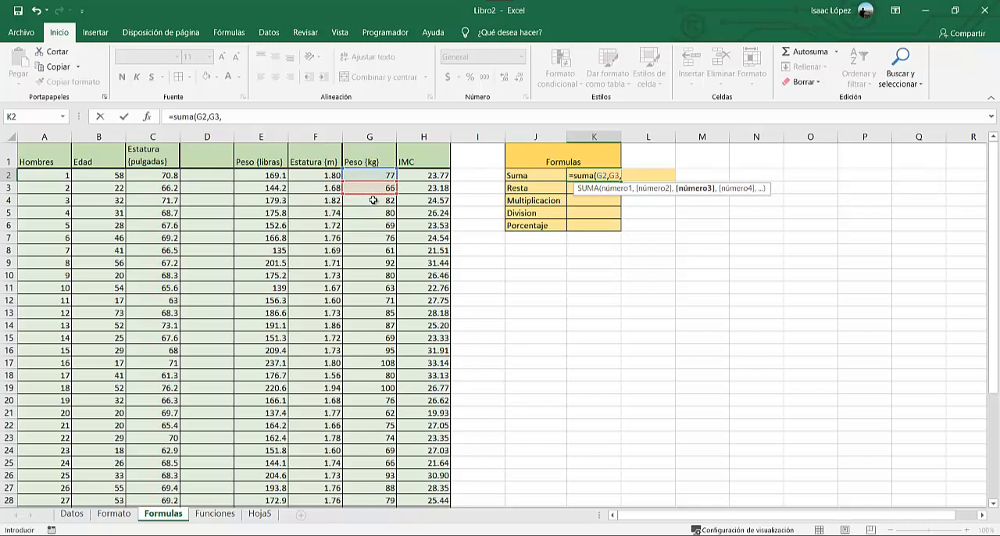
{"action": "left_click", "coordinate": [373, 201]}
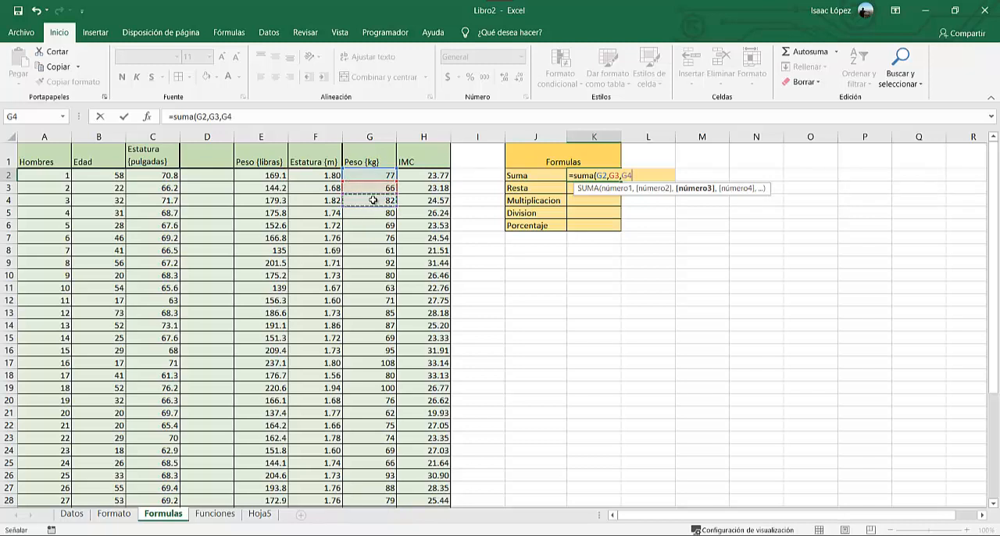
{"action": "key", "text": "Return"}
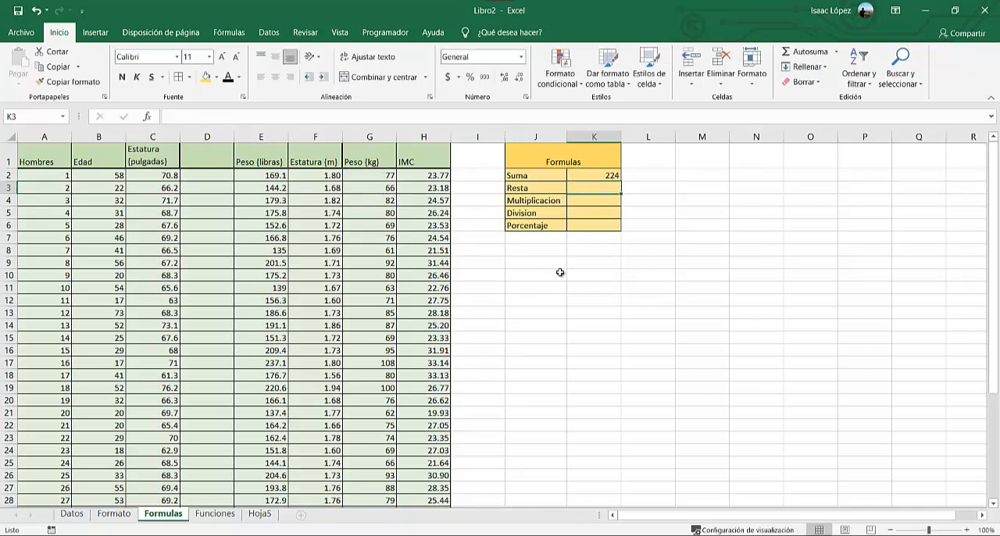
Replace the arguments of the SUMA formula in K2 with the continuous range G2:G13.
{"action": "left_click", "coordinate": [589, 175]}
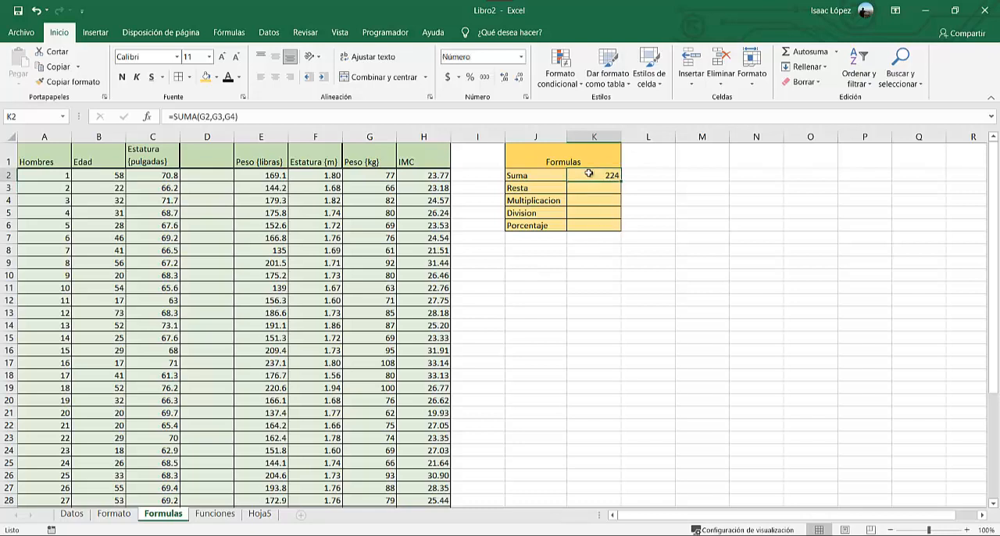
{"action": "left_click", "coordinate": [235, 117]}
{"action": "left_click", "coordinate": [203, 118]}
{"action": "key", "text": "Delete"}
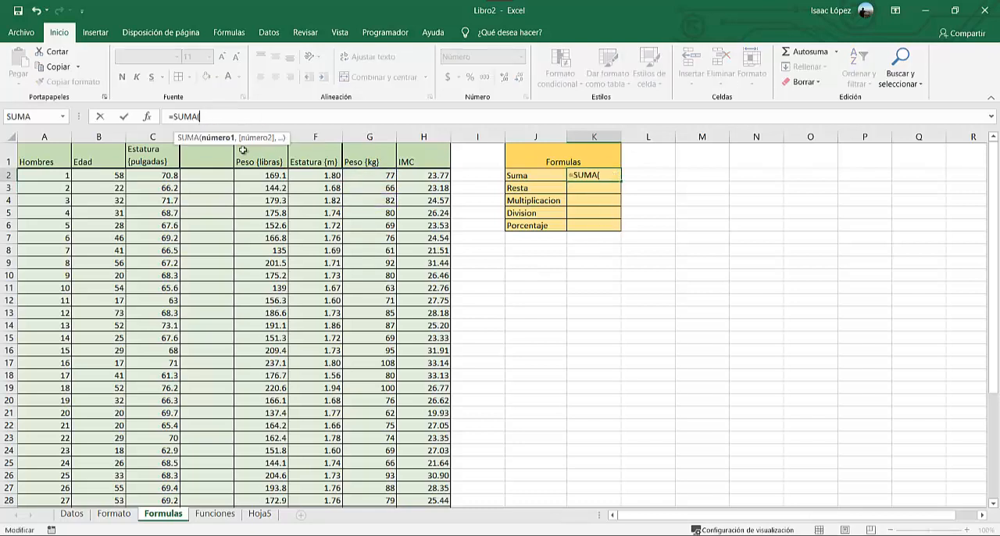
{"action": "left_click_drag", "start_coordinate": [365, 175], "coordinate": [364, 313]}
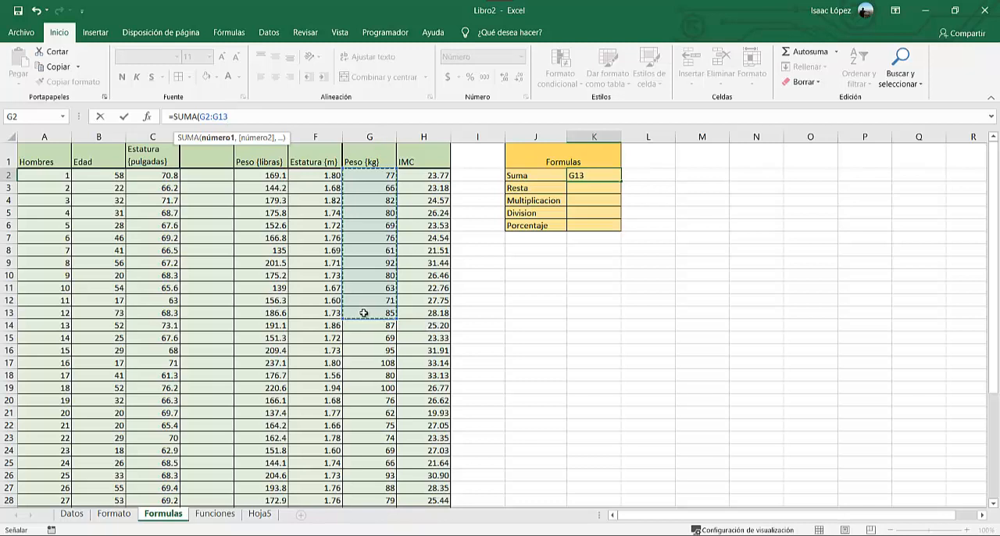
{"action": "key", "text": "Return"}
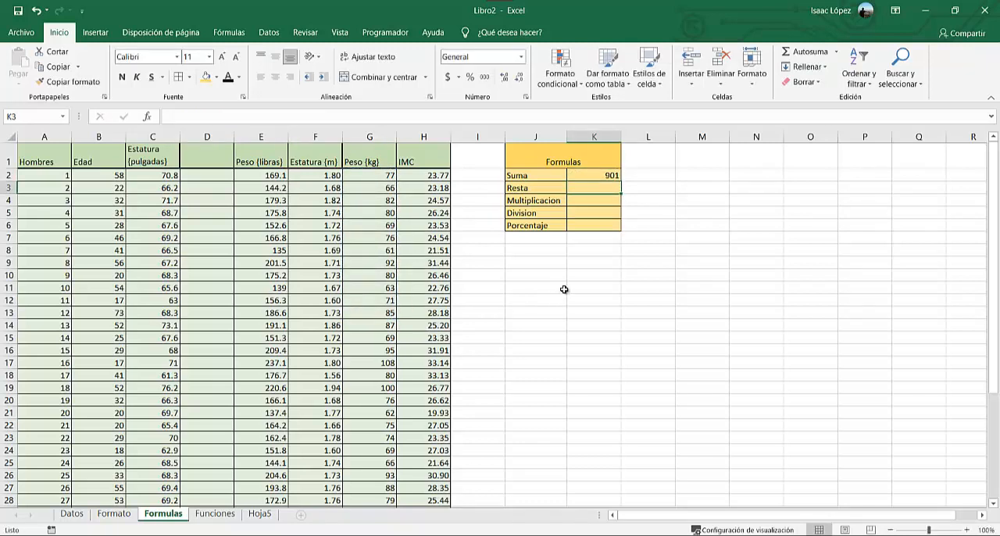
Change the SUMA formula in K2 so it adds the non-adjacent cells G3, G6 and G10.
{"action": "left_click", "coordinate": [597, 174]}
{"action": "left_click", "coordinate": [561, 123]}
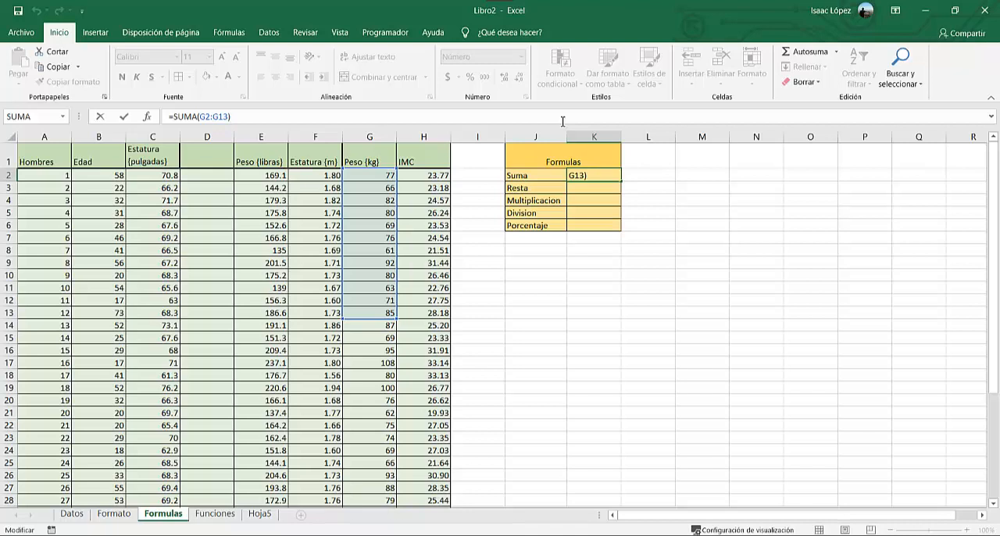
{"action": "left_click_drag", "start_coordinate": [229, 117], "coordinate": [199, 117]}
{"action": "key", "text": "Delete"}
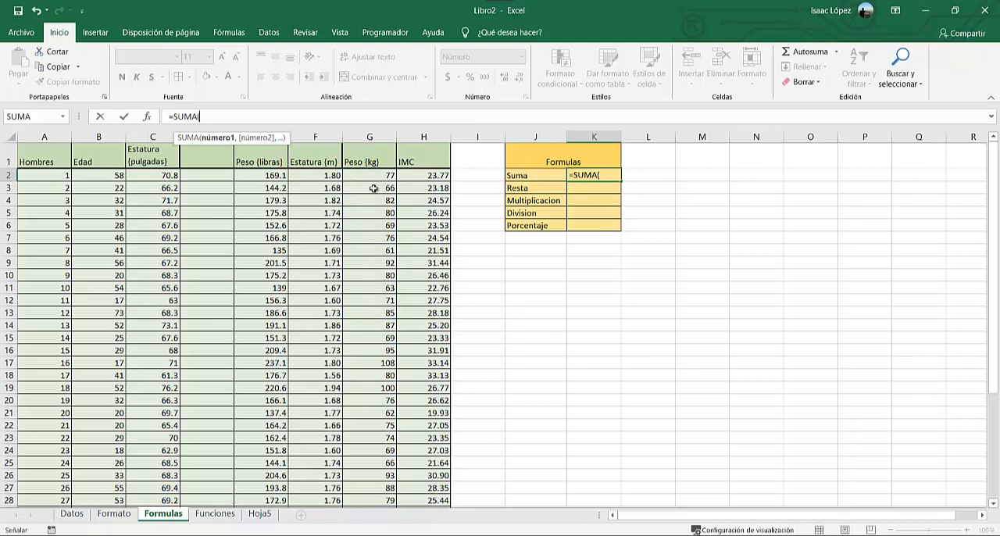
{"action": "left_click", "coordinate": [373, 188]}
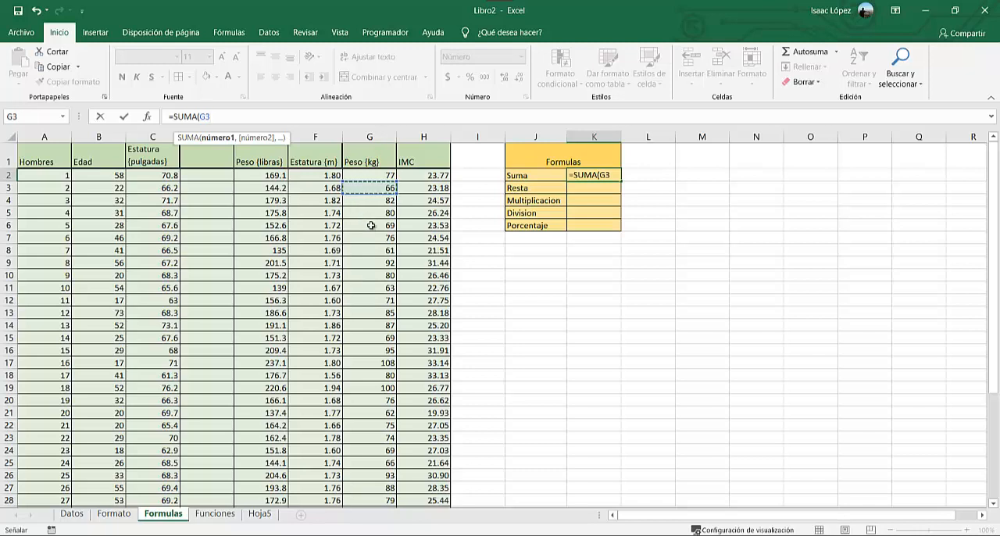
{"action": "type", "text": ","}
{"action": "left_click", "coordinate": [371, 226]}
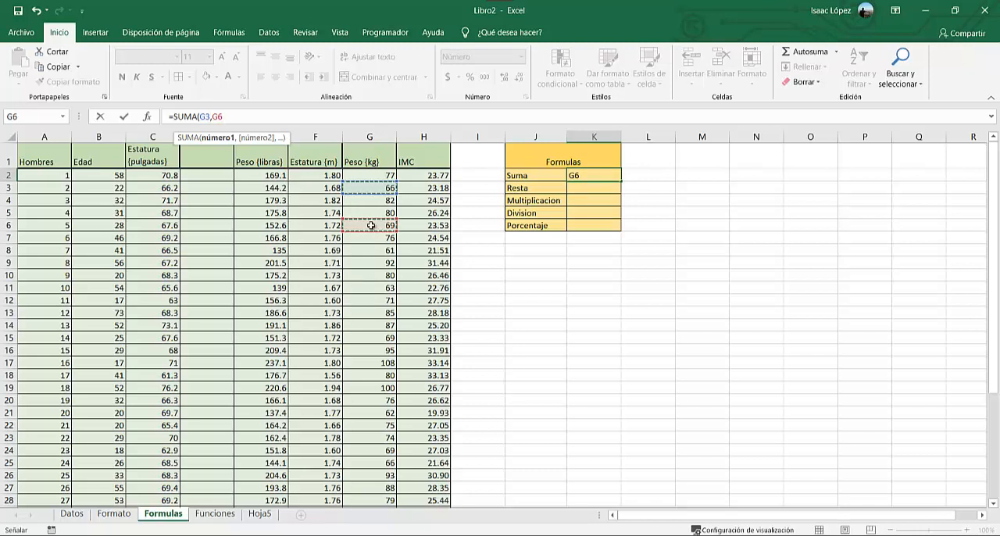
{"action": "type", "text": ","}
{"action": "left_click", "coordinate": [375, 275]}
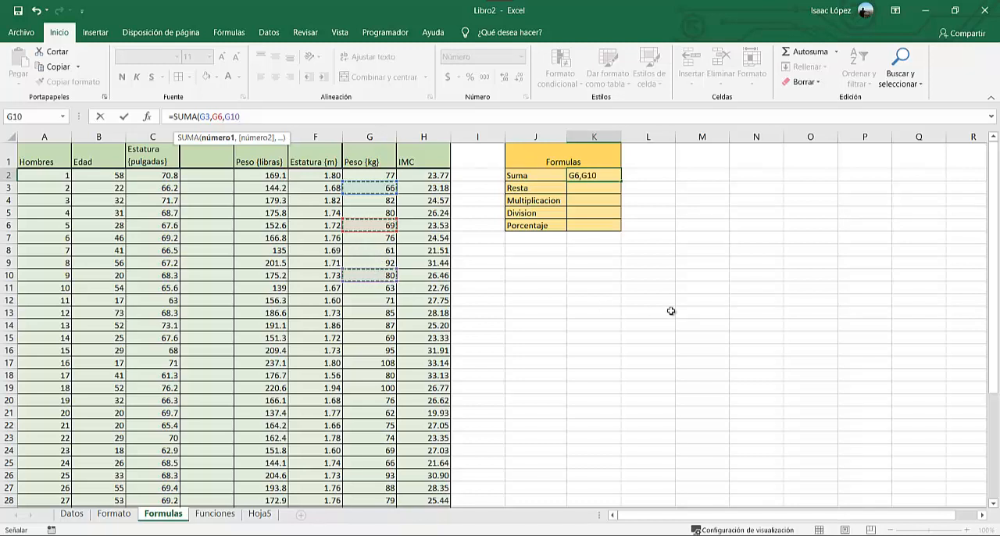
{"action": "key", "text": "Return"}
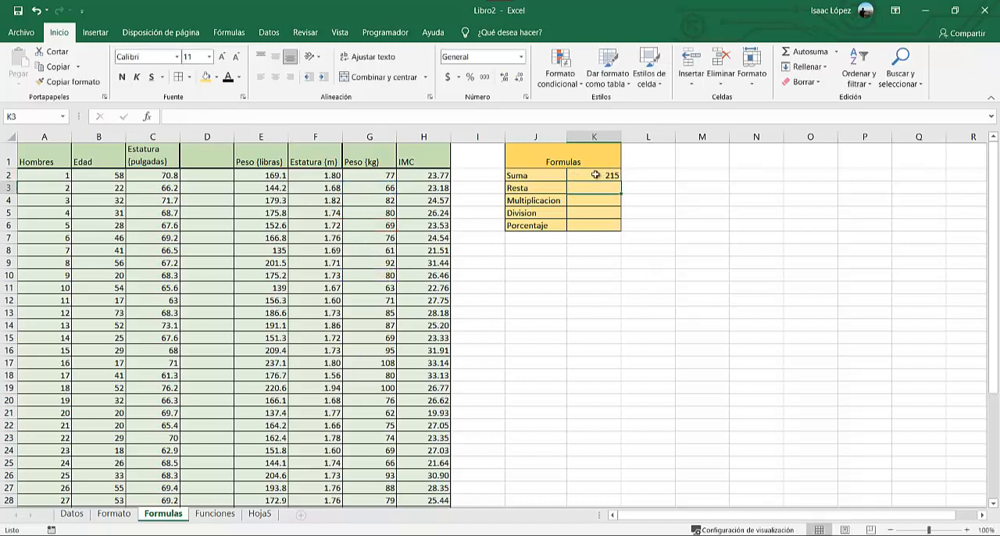
Rewrite the arguments of the SUMA formula in K2 as the two individual cells G17 and G22.
{"action": "left_click", "coordinate": [589, 175]}
{"action": "left_click", "coordinate": [497, 117]}
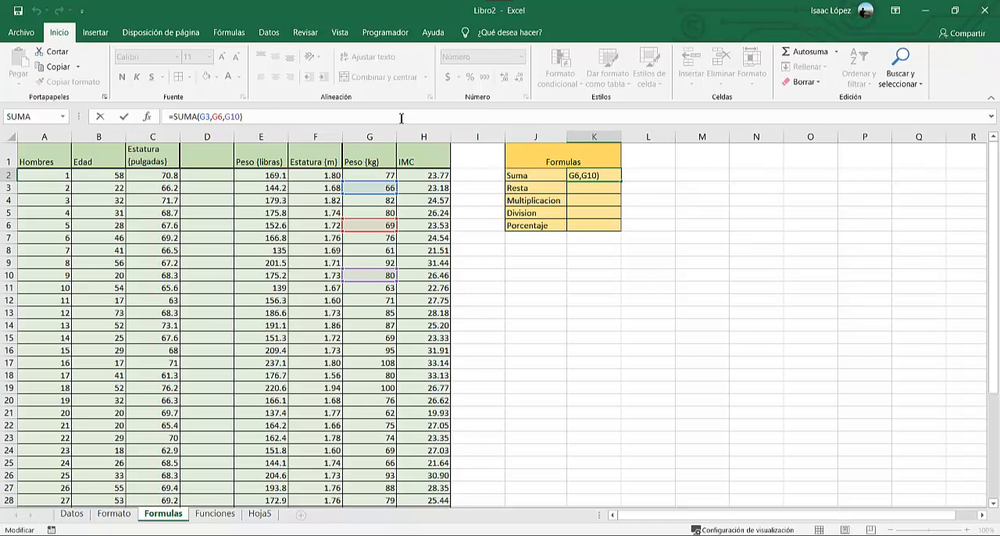
{"action": "left_click_drag", "start_coordinate": [245, 116], "coordinate": [201, 117]}
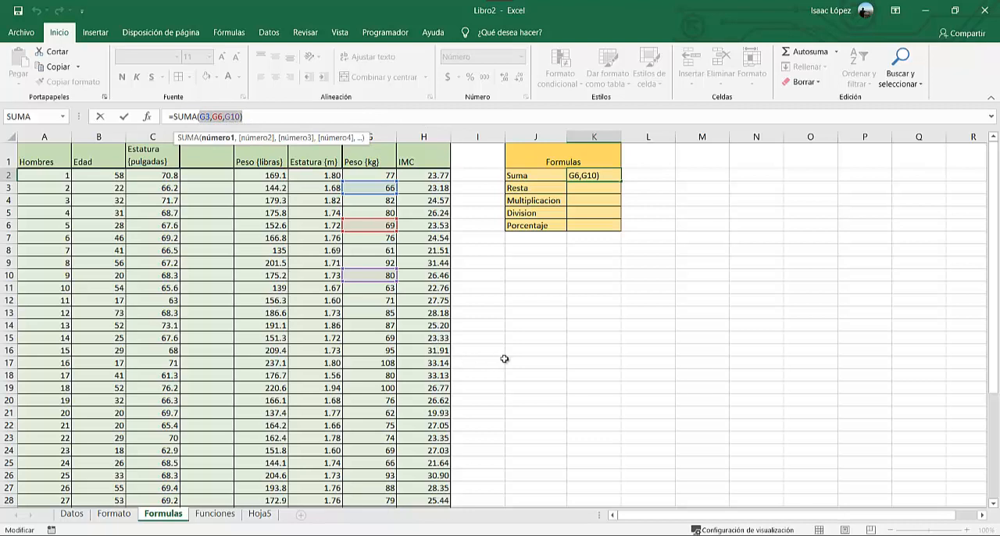
{"action": "key", "text": "BackSpace"}
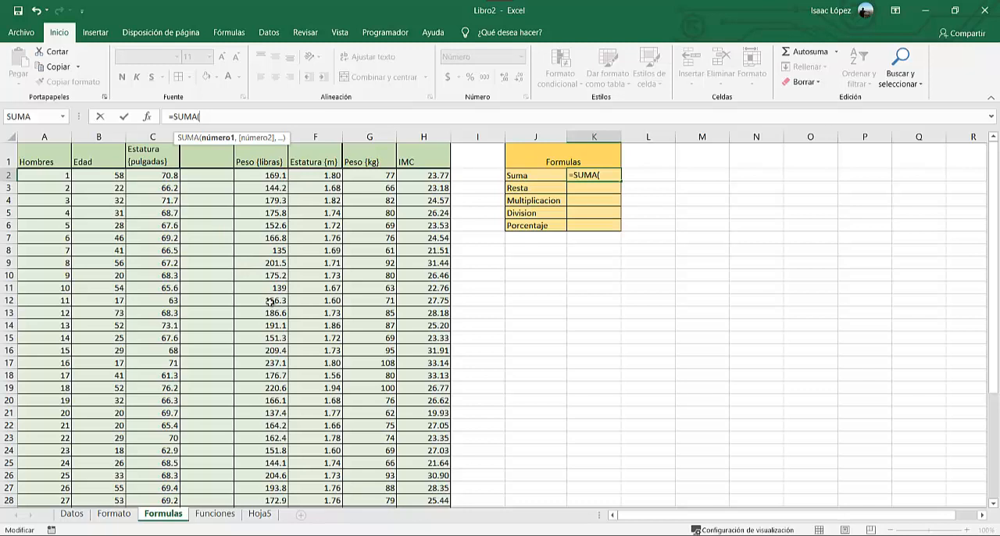
{"action": "key", "text": "Caps_Lock"}
{"action": "type", "text": "G17"}
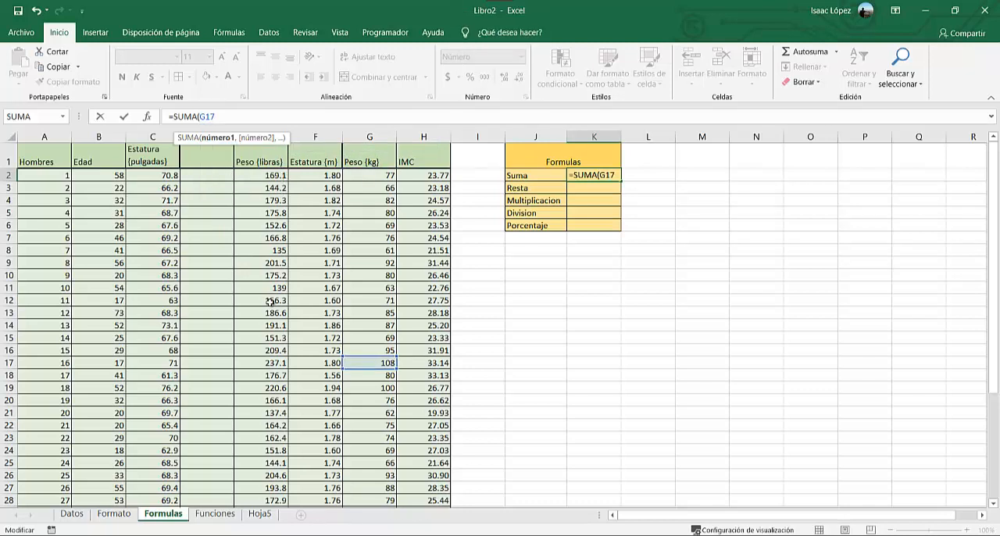
{"action": "type", "text": ","}
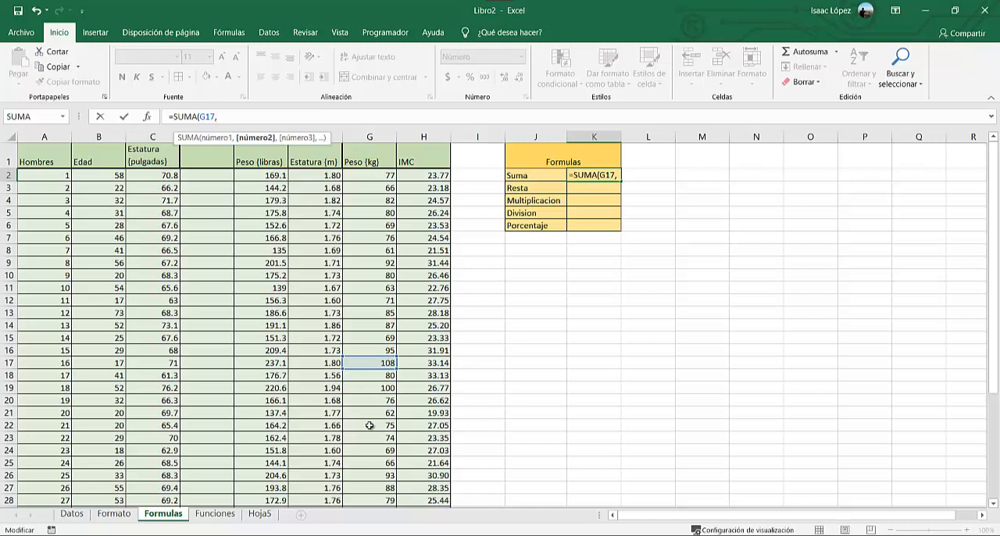
{"action": "type", "text": "G"}
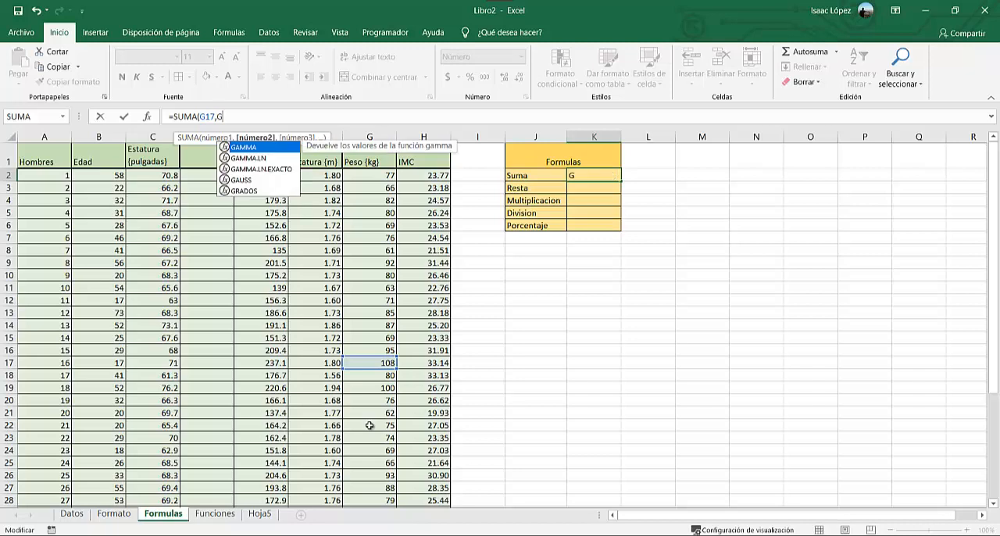
{"action": "type", "text": "22"}
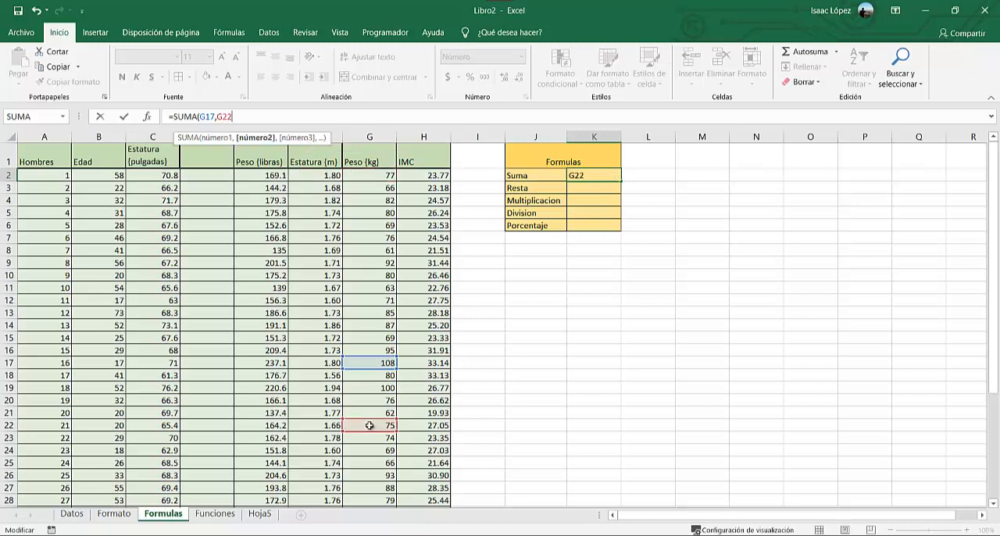
{"action": "type", "text": ")"}
{"action": "key", "text": "Return"}
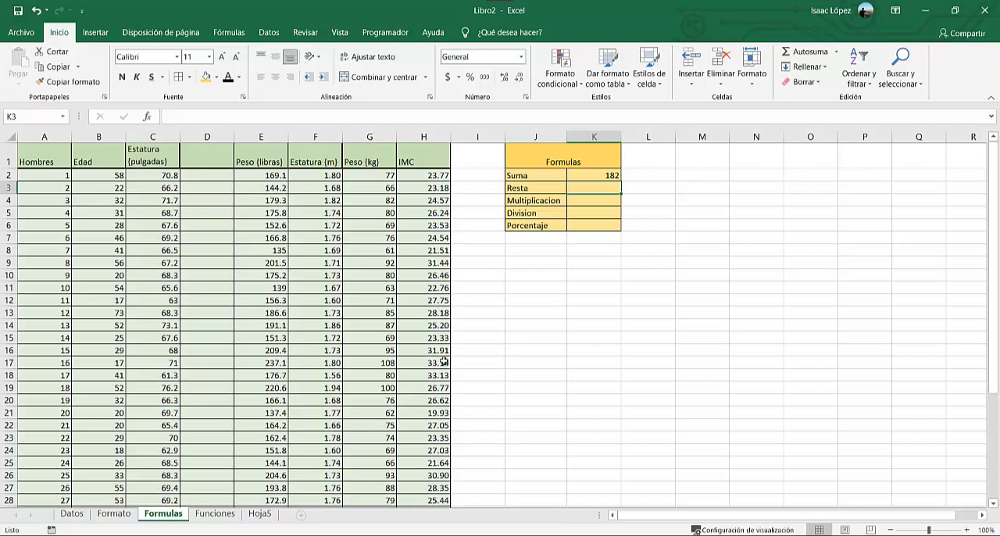
Edit the SUMA formula in K2 to sum the whole range G17:G26.
{"action": "left_click", "coordinate": [581, 176]}
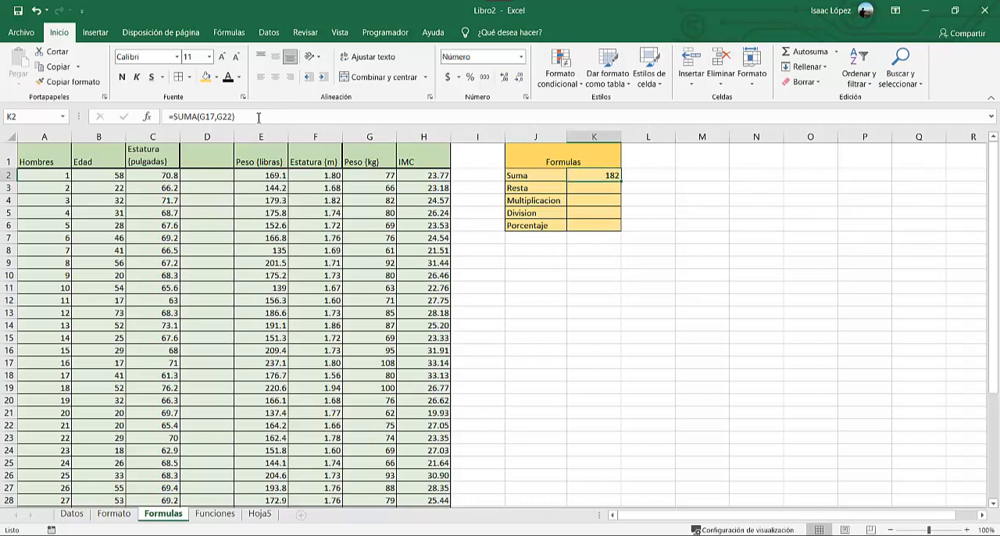
{"action": "left_click_drag", "start_coordinate": [258, 117], "coordinate": [218, 120]}
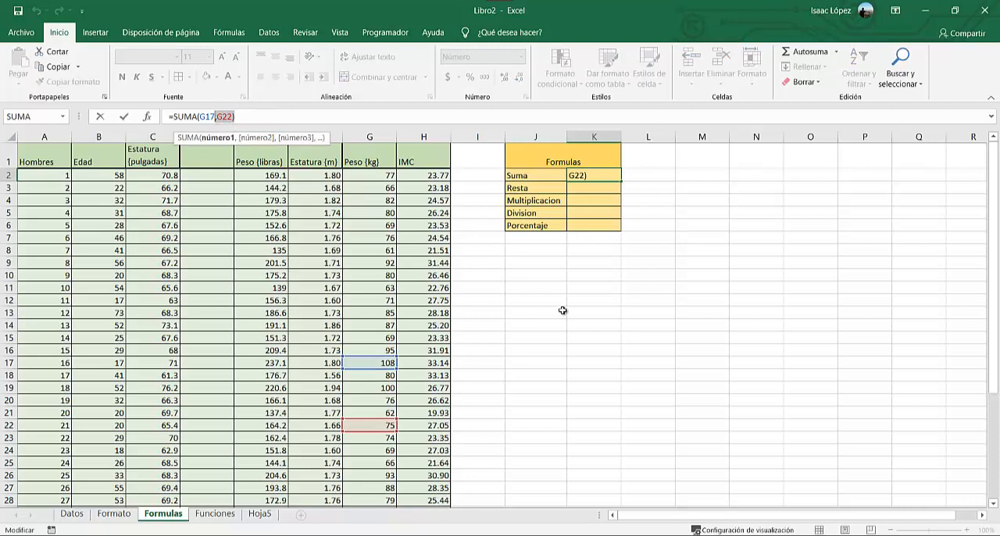
{"action": "key", "text": "BackSpace"}
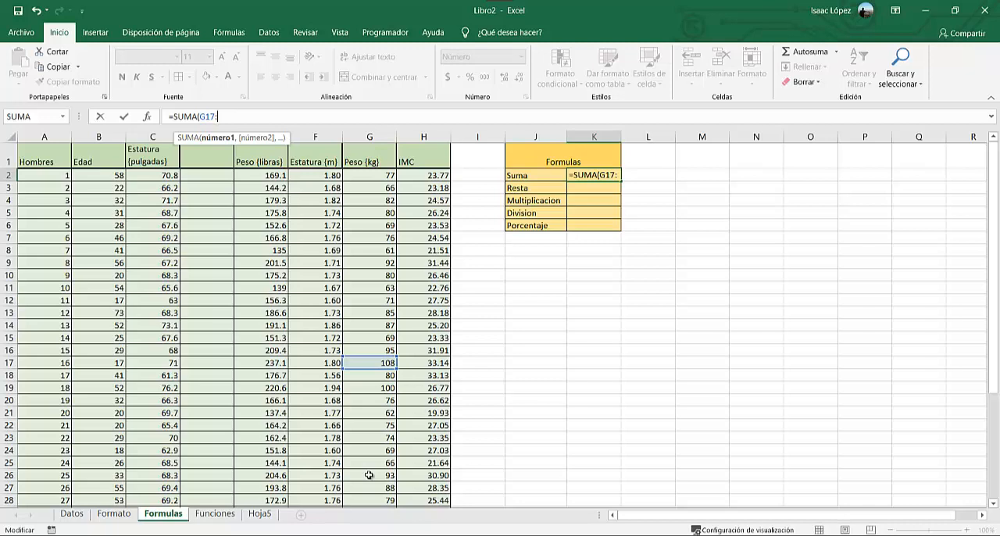
{"action": "type", "text": "G26"}
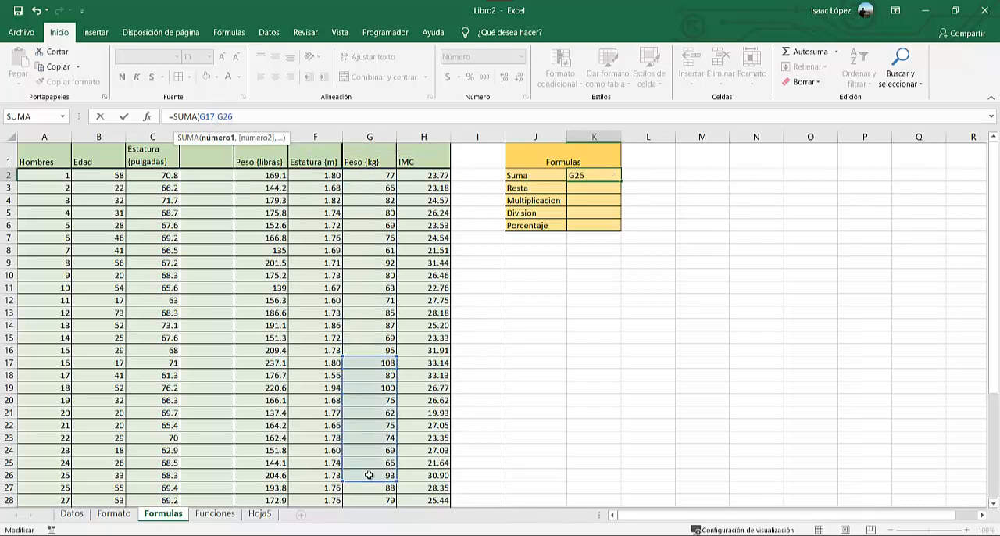
{"action": "key", "text": "Return"}
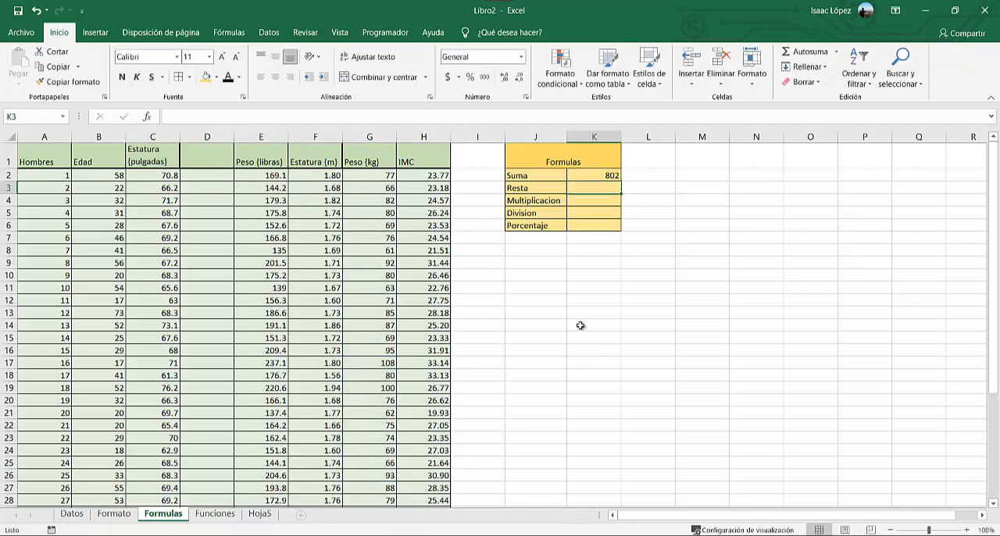
Add cells G5 and G9 in L2 using the plus operator, with the formula =G5+G9.
{"action": "key", "text": "Up"}
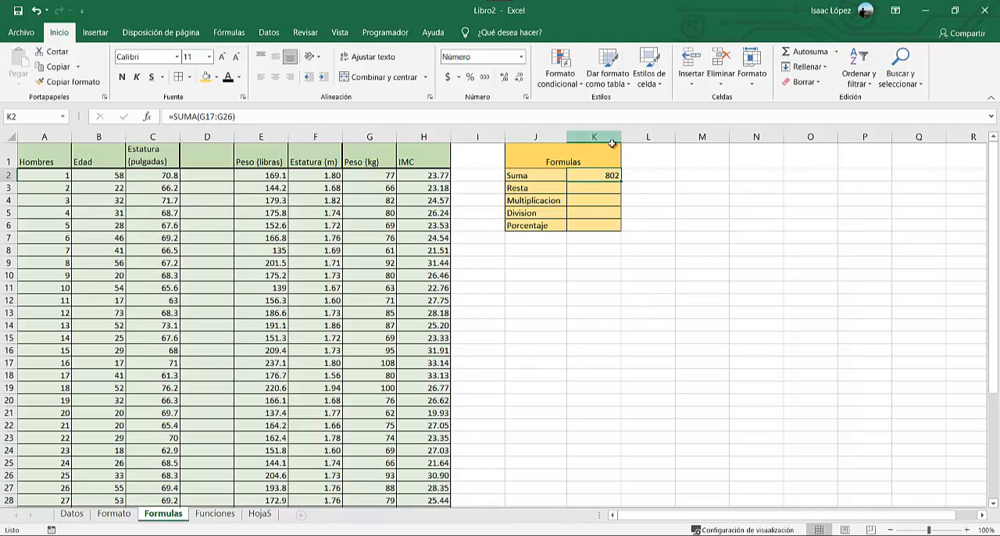
{"action": "left_click", "coordinate": [661, 176]}
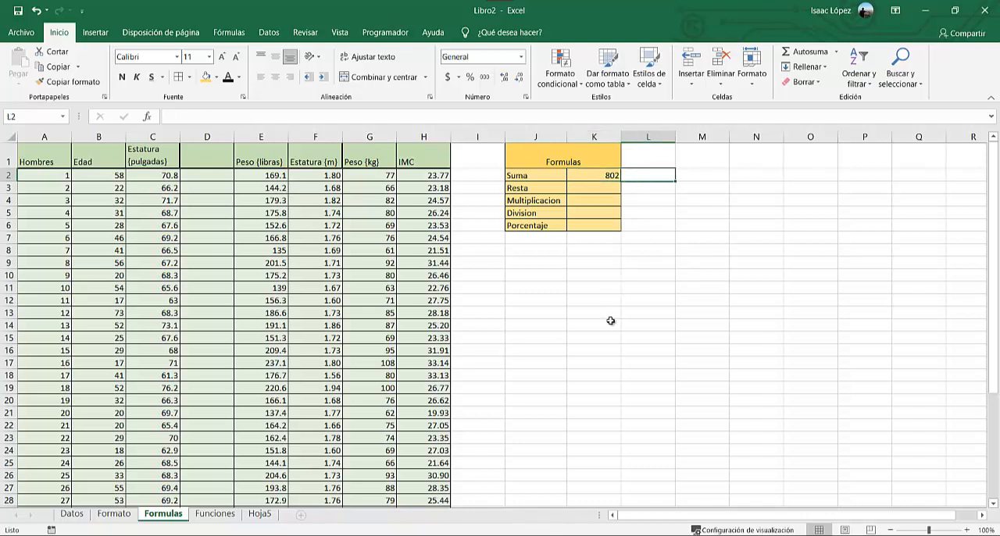
{"action": "type", "text": "="}
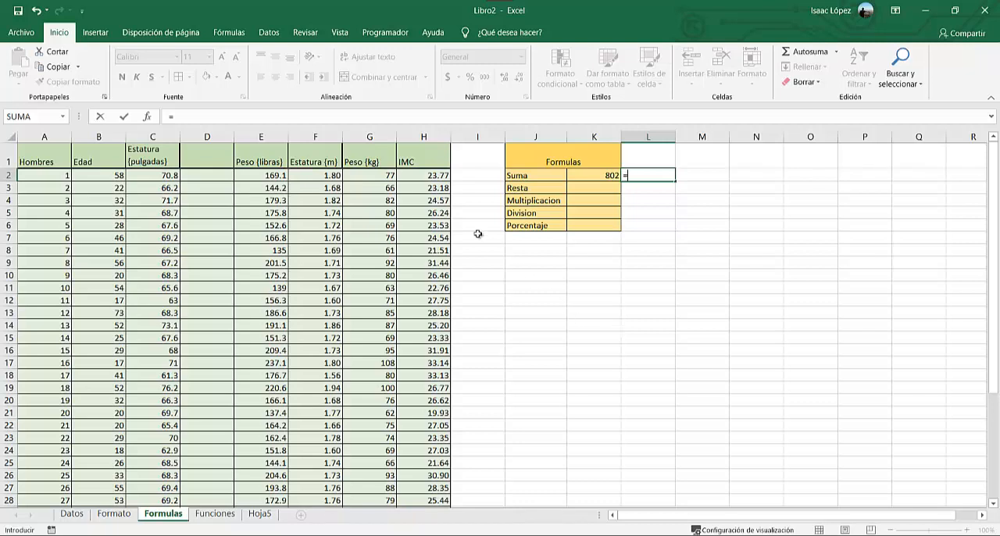
{"action": "left_click", "coordinate": [371, 211]}
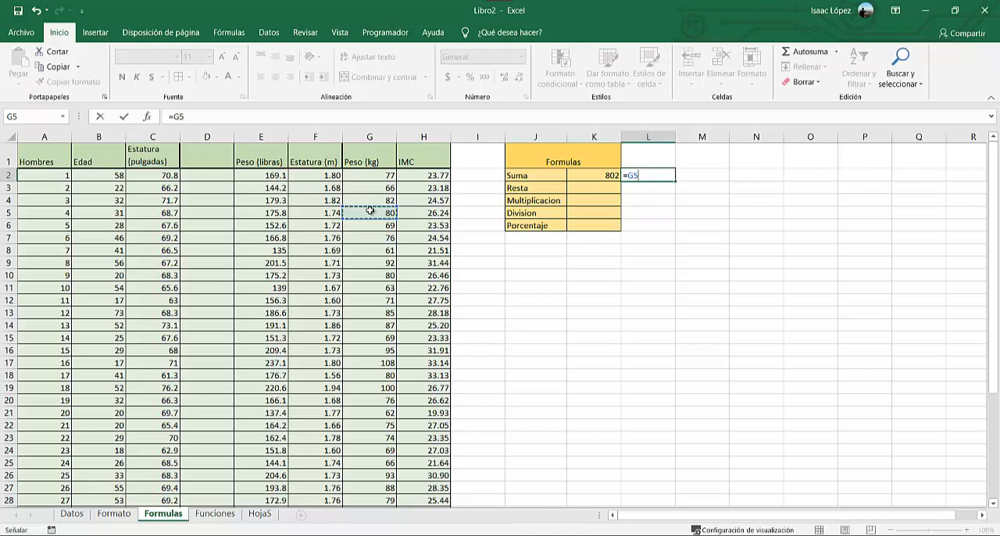
{"action": "type", "text": "+"}
{"action": "left_click", "coordinate": [370, 263]}
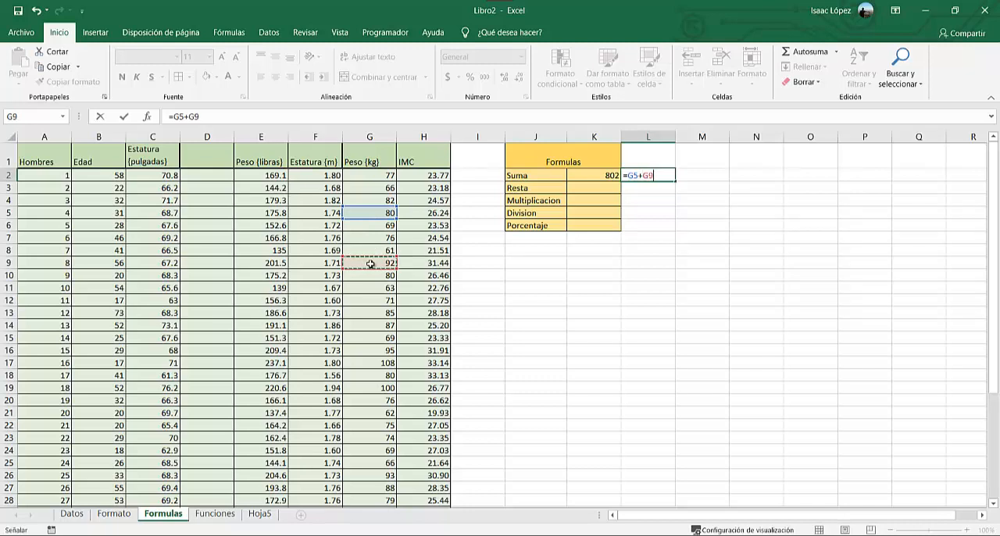
{"action": "key", "text": "Return"}
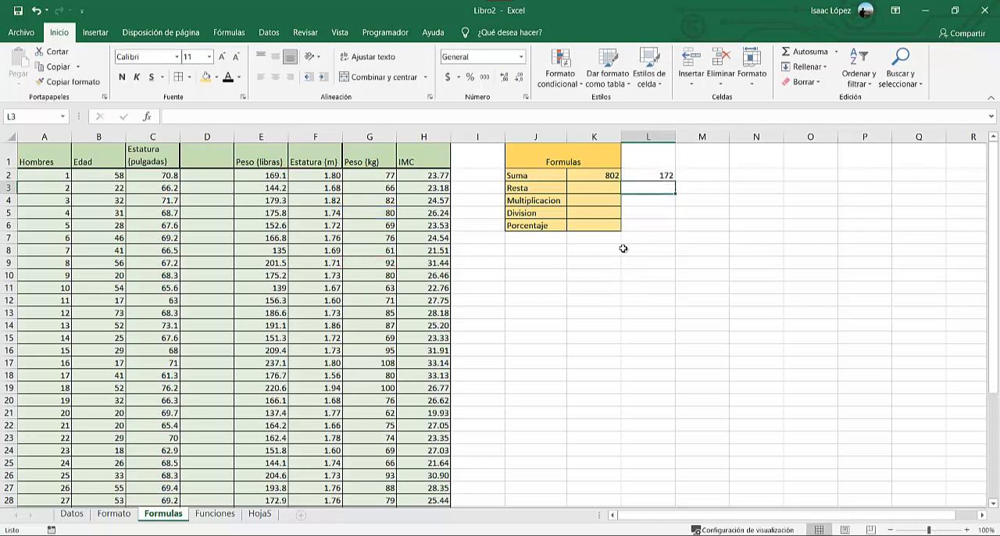
Extend the addition formula in L2 with the cells G13, G17 and G22.
{"action": "left_click", "coordinate": [636, 174]}
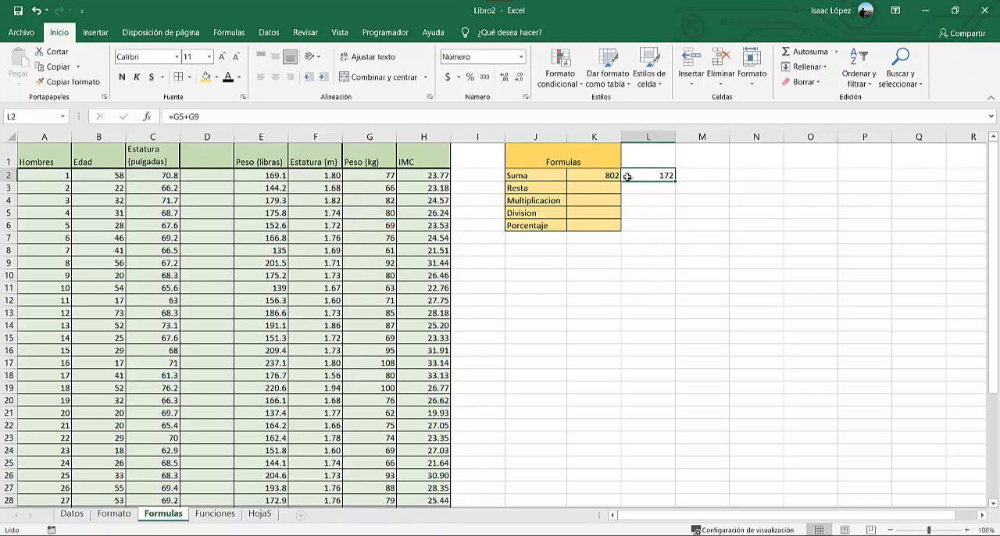
{"action": "left_click", "coordinate": [204, 117]}
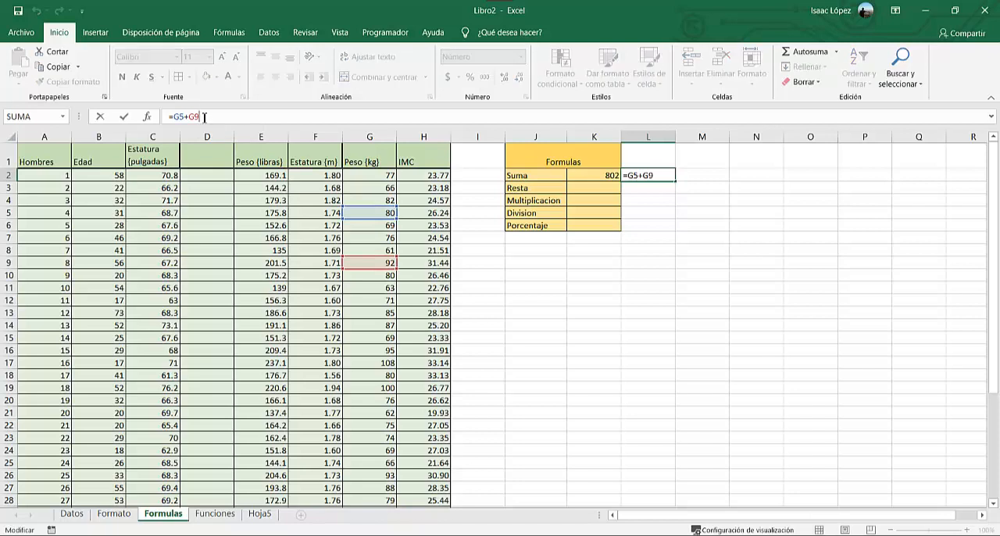
{"action": "type", "text": "+"}
{"action": "left_click", "coordinate": [371, 312]}
{"action": "type", "text": "+"}
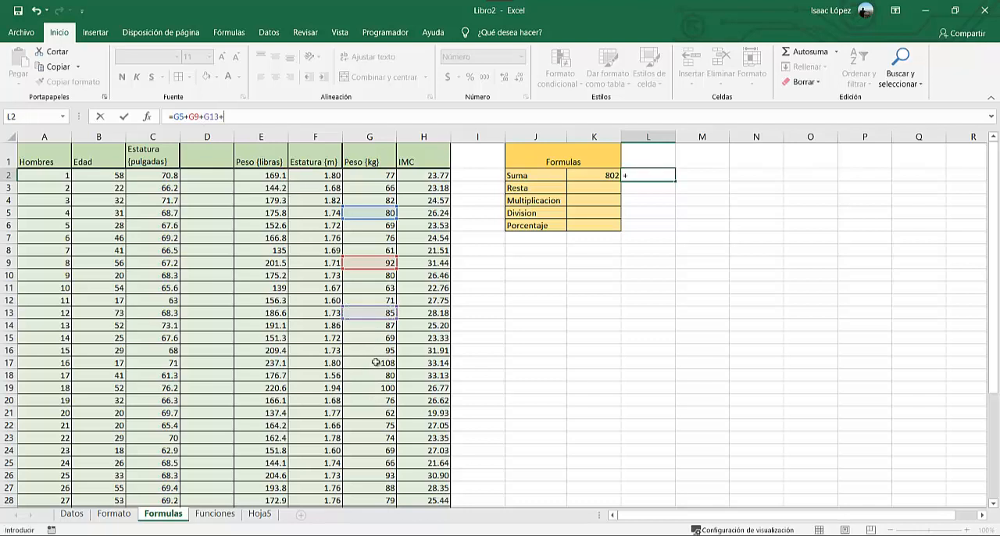
{"action": "left_click", "coordinate": [375, 364]}
{"action": "type", "text": "+"}
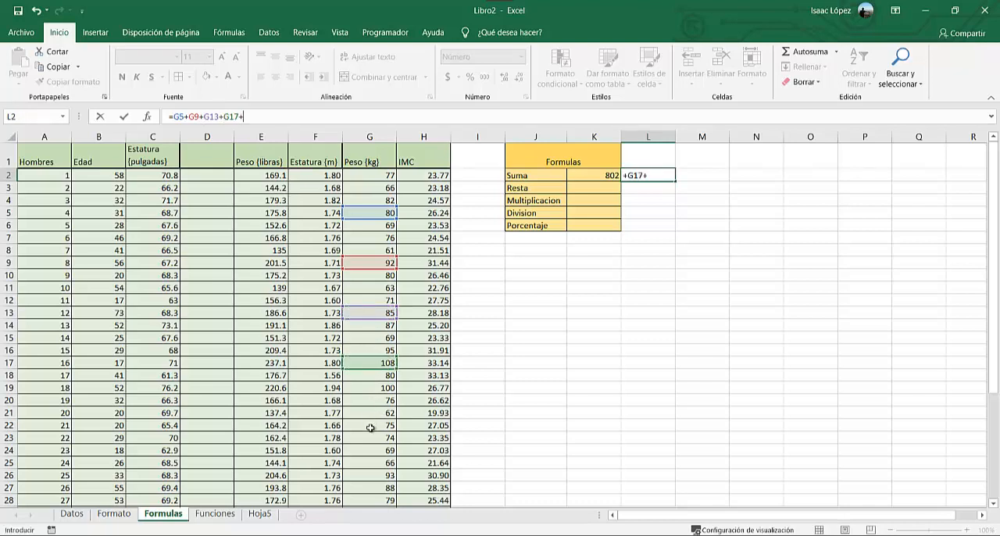
{"action": "left_click", "coordinate": [370, 427]}
{"action": "key", "text": "Return"}
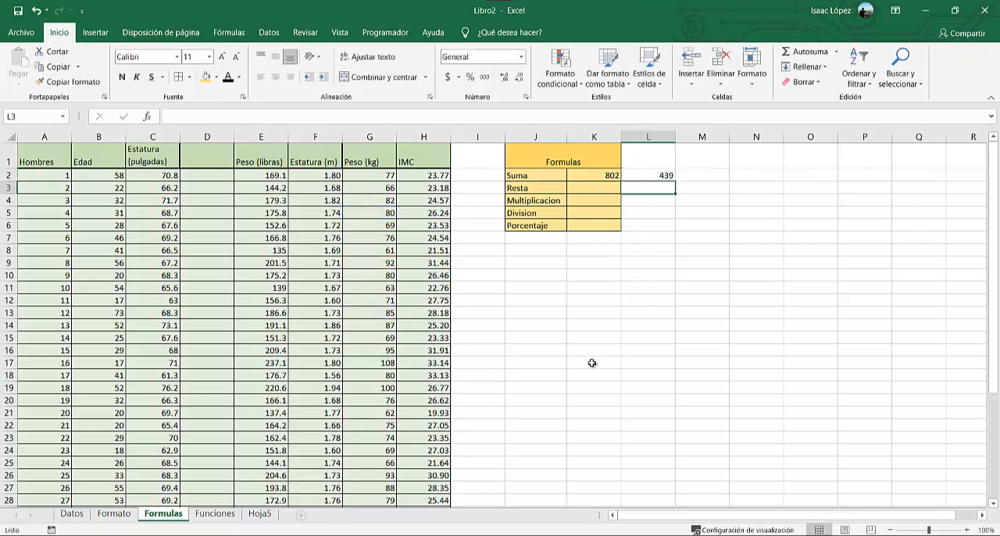
Enter the subtraction formula =G5-G6 in K3, beside the Resta label.
{"action": "left_click", "coordinate": [599, 188]}
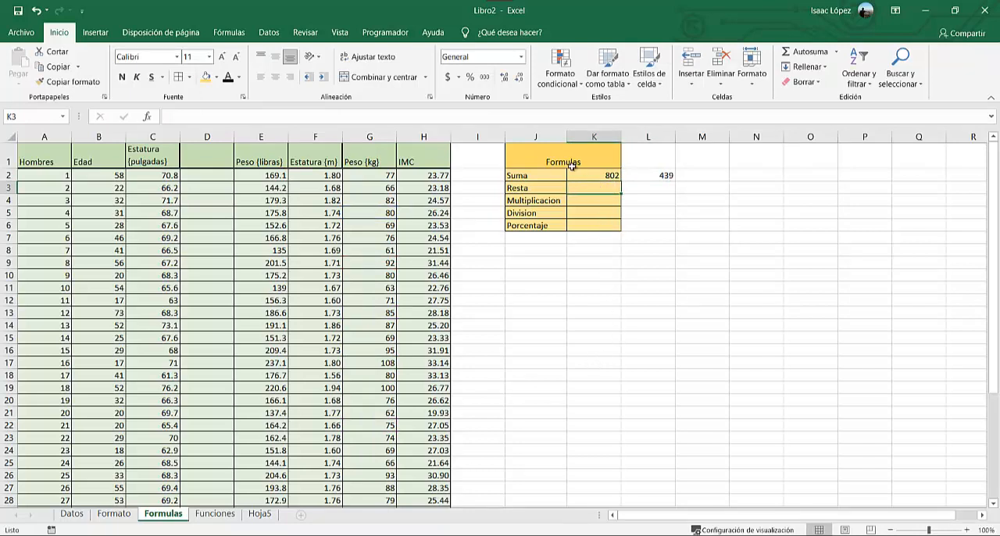
{"action": "left_click", "coordinate": [526, 117]}
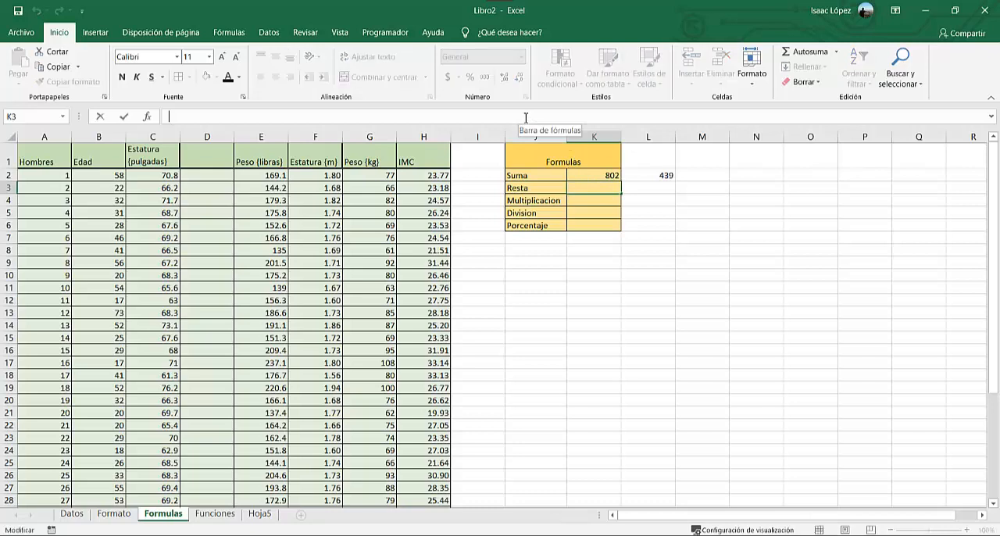
{"action": "type", "text": "=RESTA"}
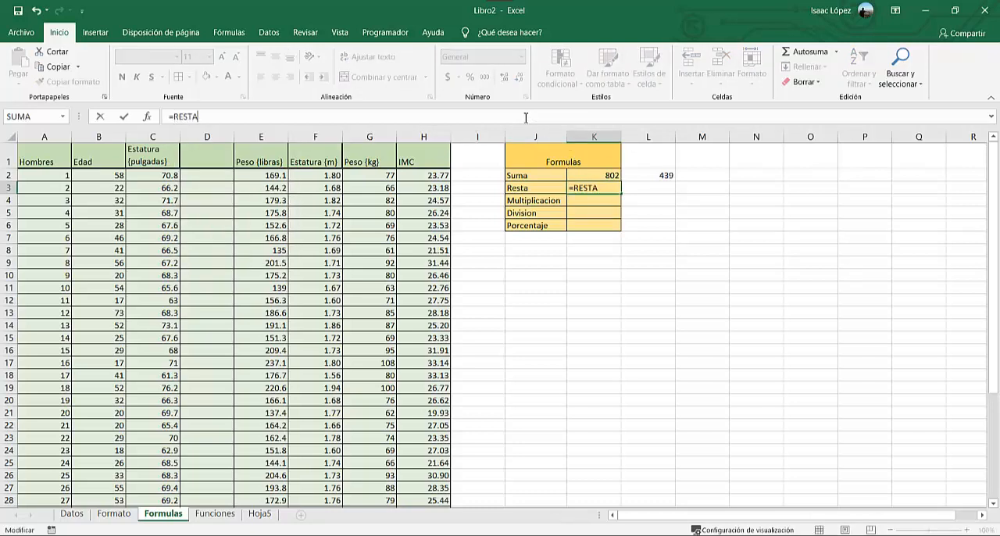
{"action": "left_click", "coordinate": [365, 212]}
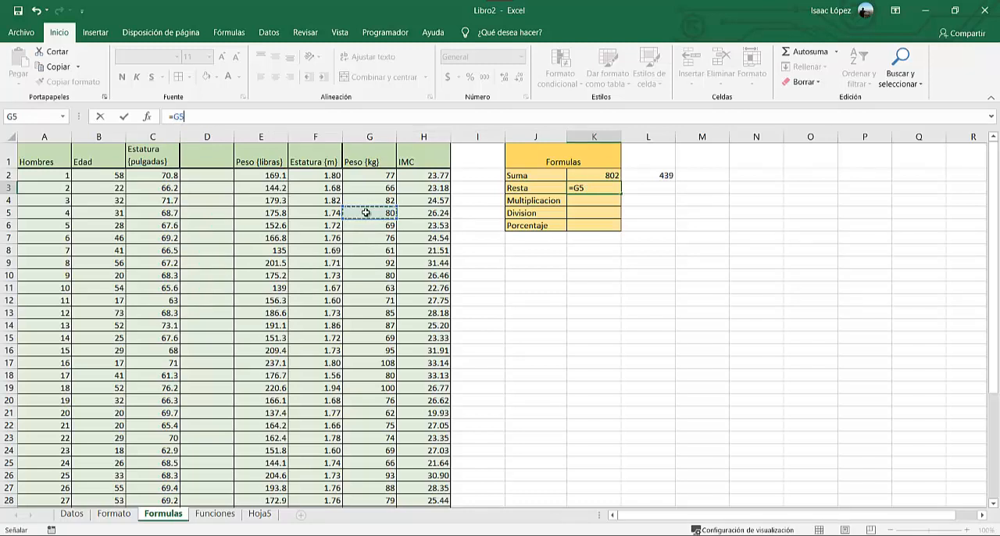
{"action": "type", "text": "-"}
{"action": "left_click", "coordinate": [367, 226]}
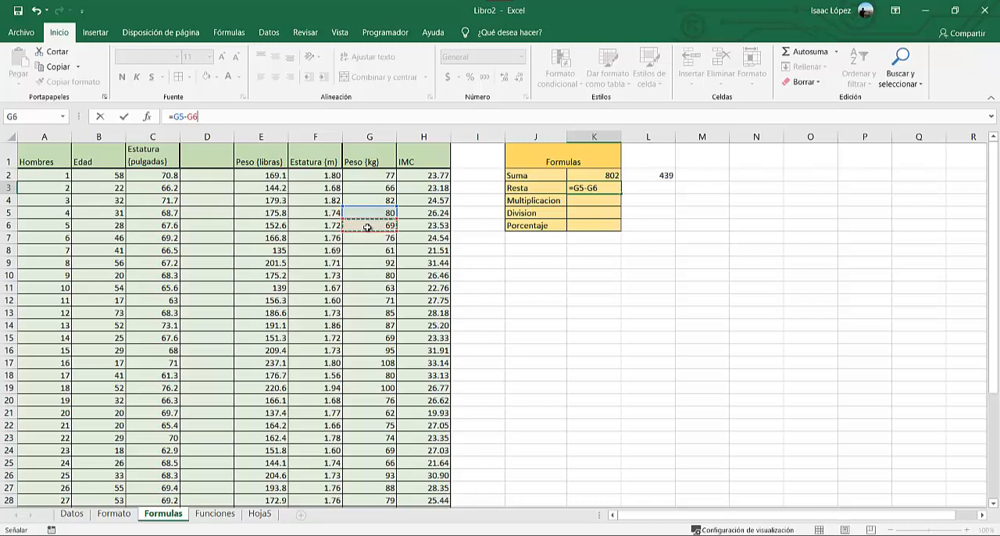
{"action": "key", "text": "Return"}
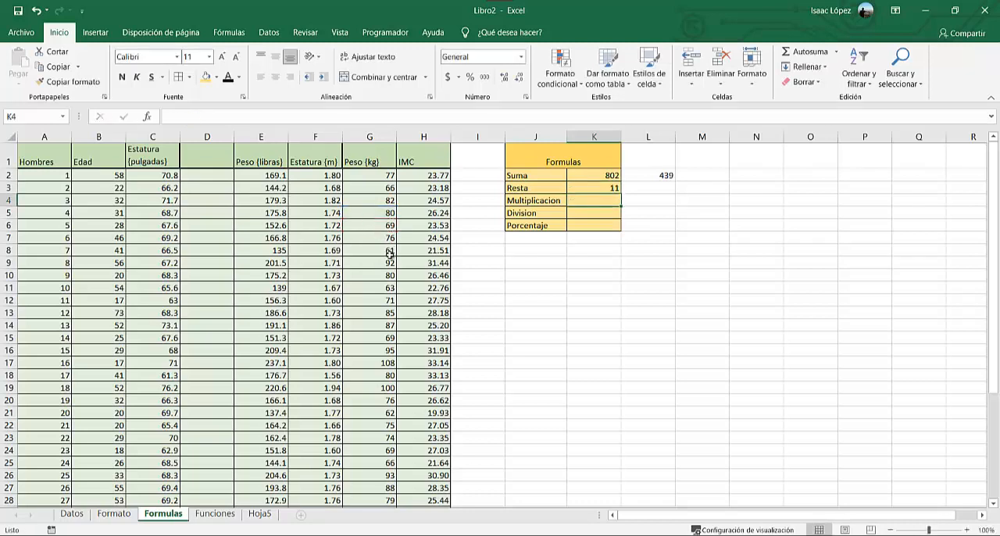
{"action": "left_click", "coordinate": [585, 188]}
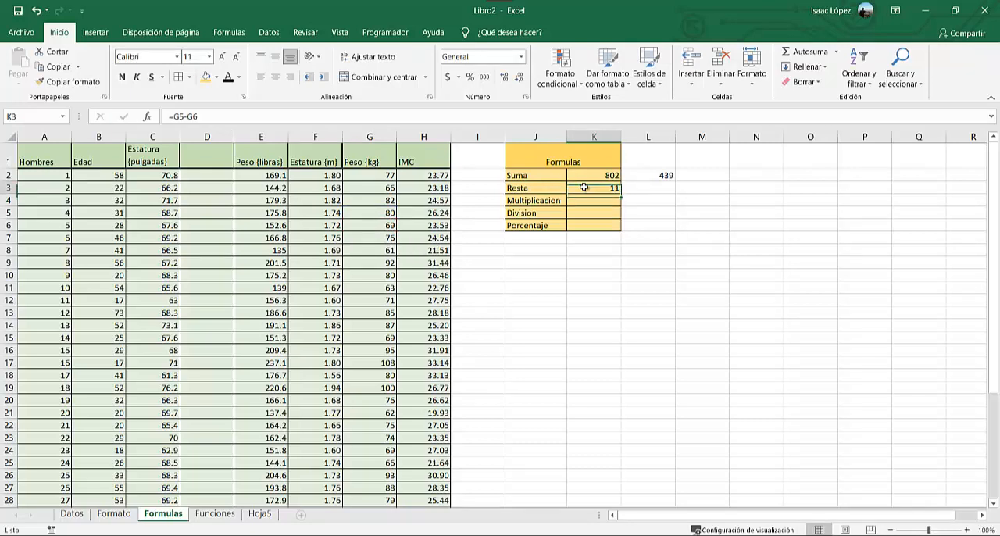
Enter the multiplication formula =G7*G8*G9*G10 in K4, beside the Multiplicacion label.
{"action": "left_click", "coordinate": [586, 200]}
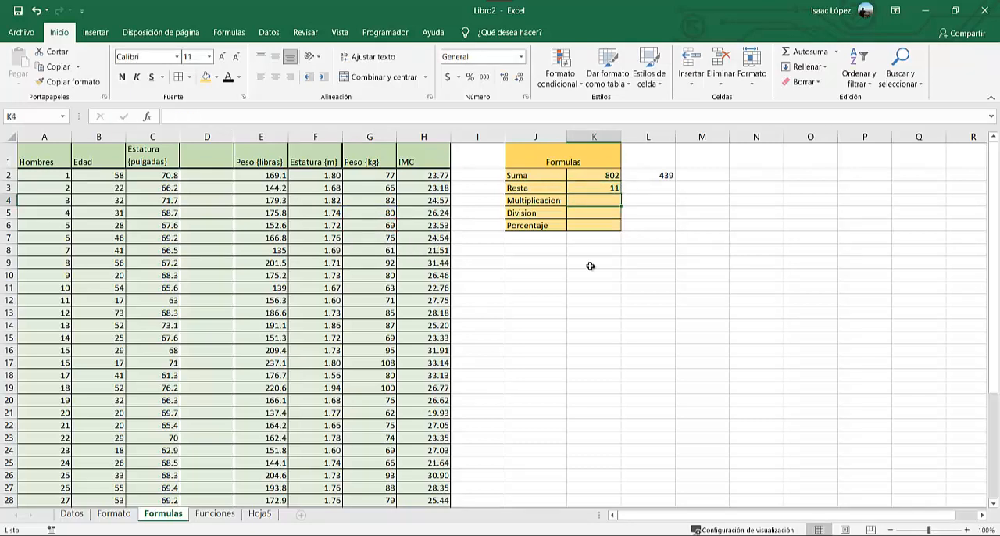
{"action": "type", "text": "="}
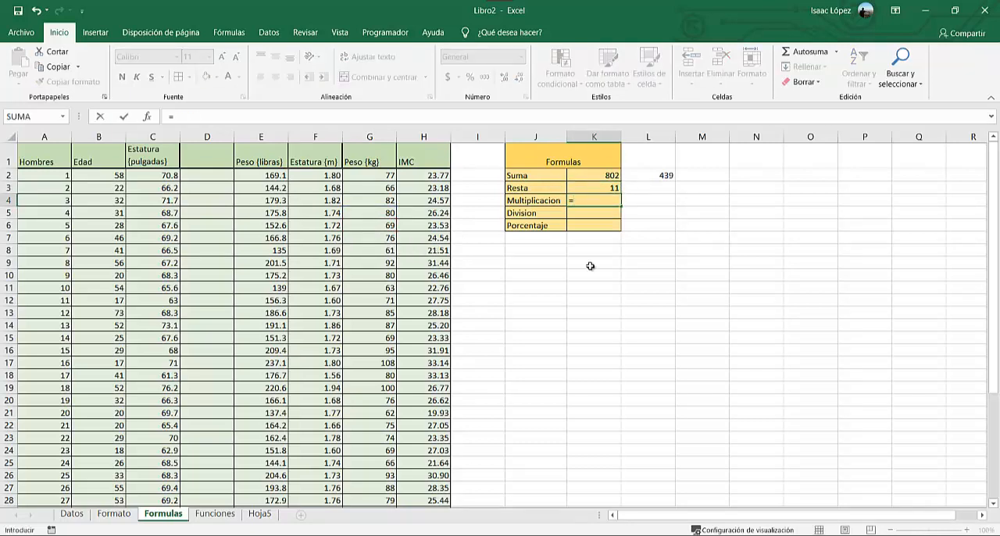
{"action": "left_click", "coordinate": [373, 238]}
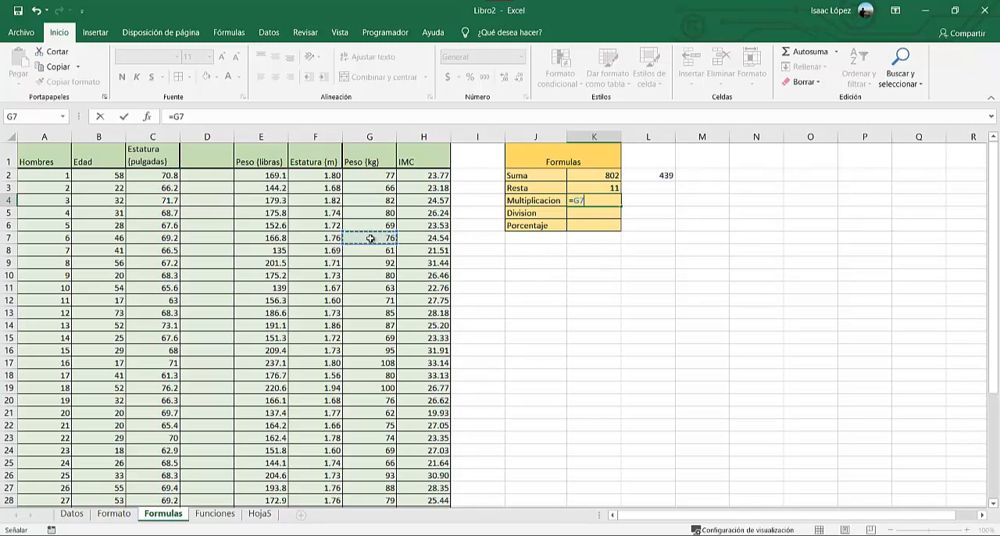
{"action": "type", "text": "*"}
{"action": "left_click", "coordinate": [369, 250]}
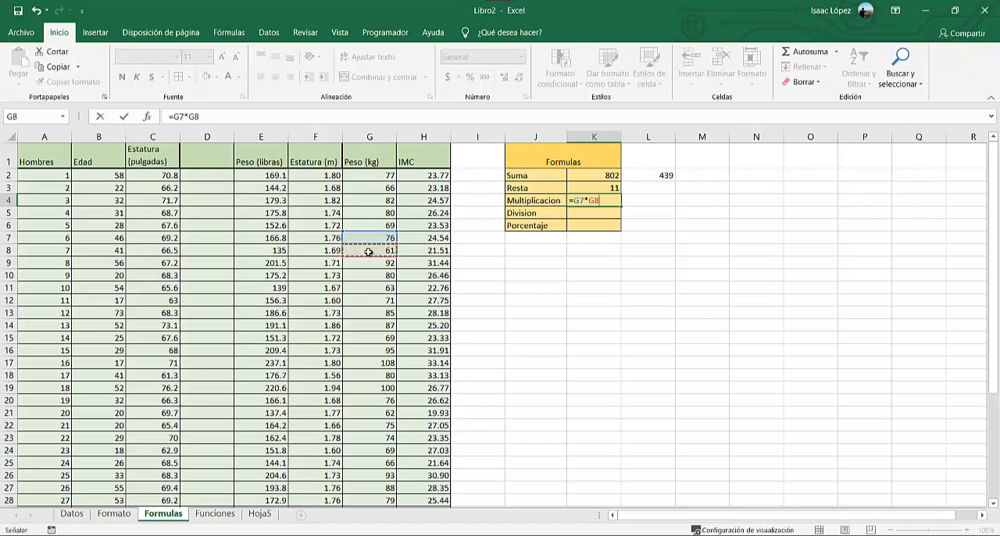
{"action": "type", "text": "*"}
{"action": "left_click", "coordinate": [368, 267]}
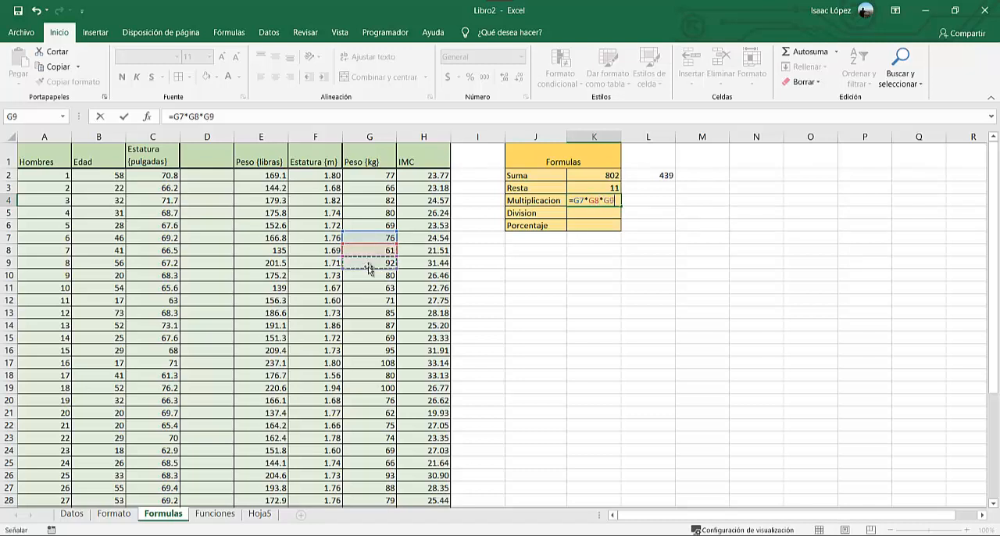
{"action": "type", "text": "*"}
{"action": "left_click", "coordinate": [367, 277]}
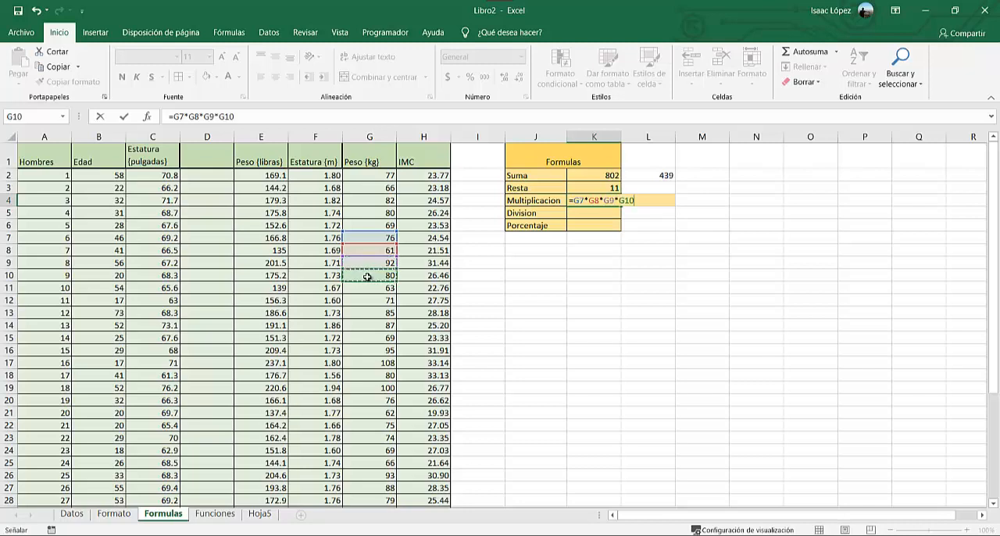
{"action": "key", "text": "Return"}
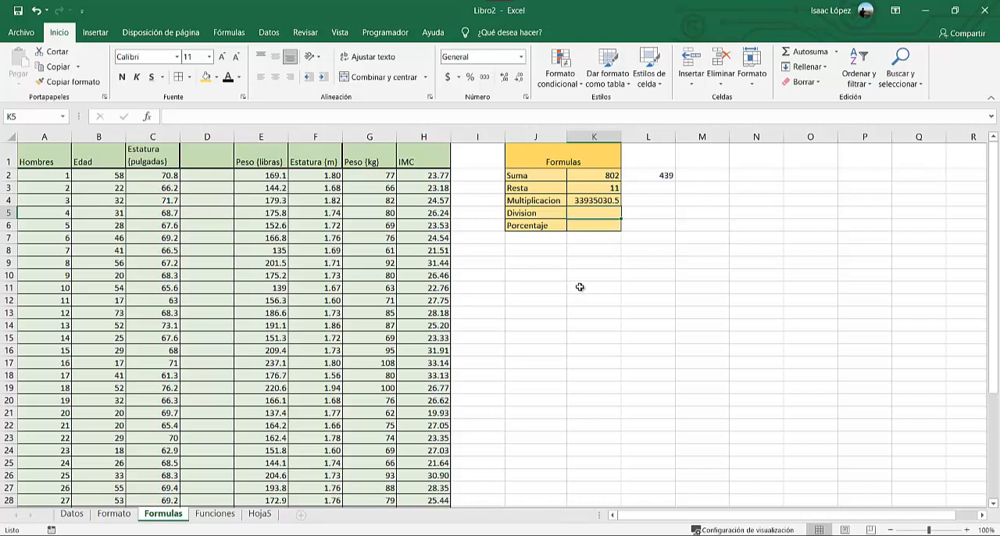
Enter the division formula =G6/G7 in K5, beside the Division label.
{"action": "type", "text": "="}
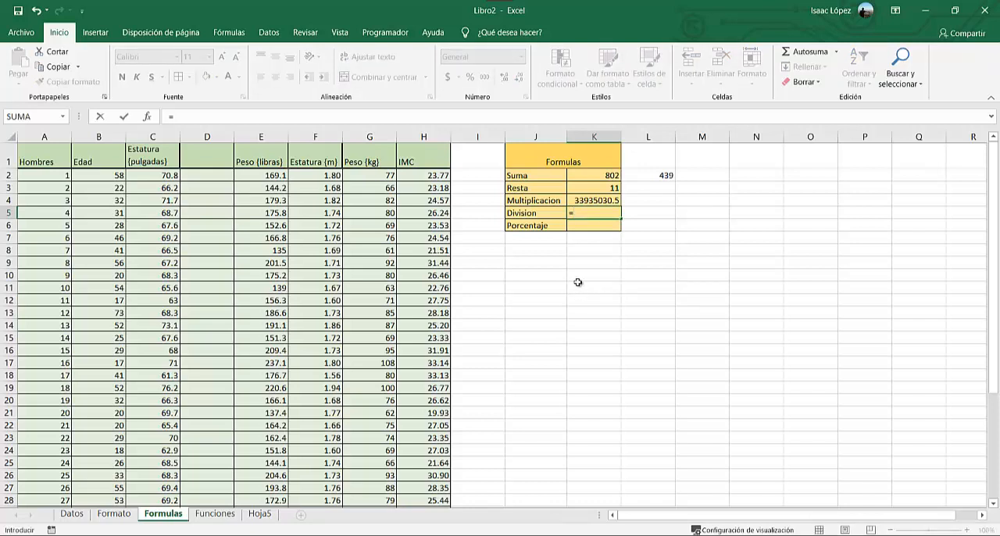
{"action": "left_click", "coordinate": [371, 226]}
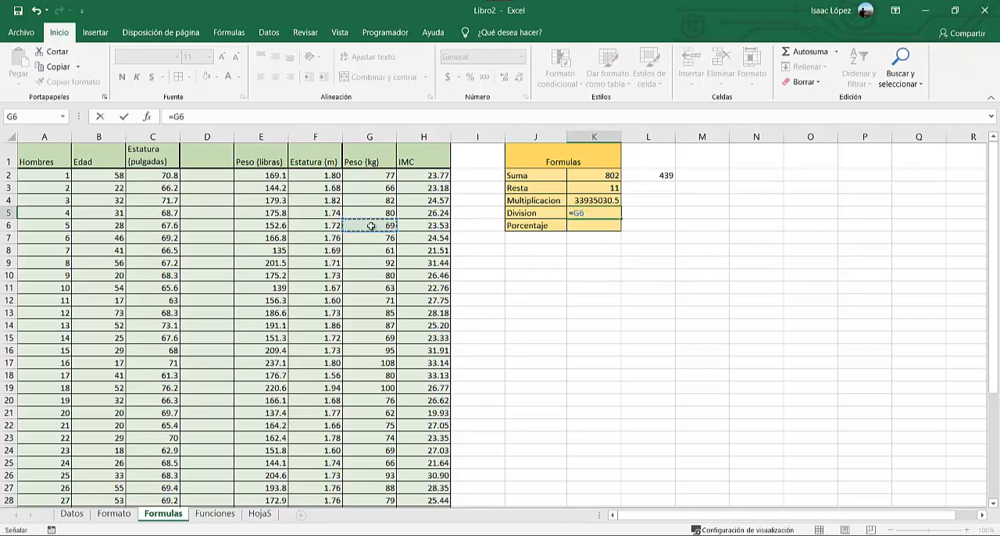
{"action": "type", "text": "/"}
{"action": "left_click", "coordinate": [373, 238]}
{"action": "key", "text": "Return"}
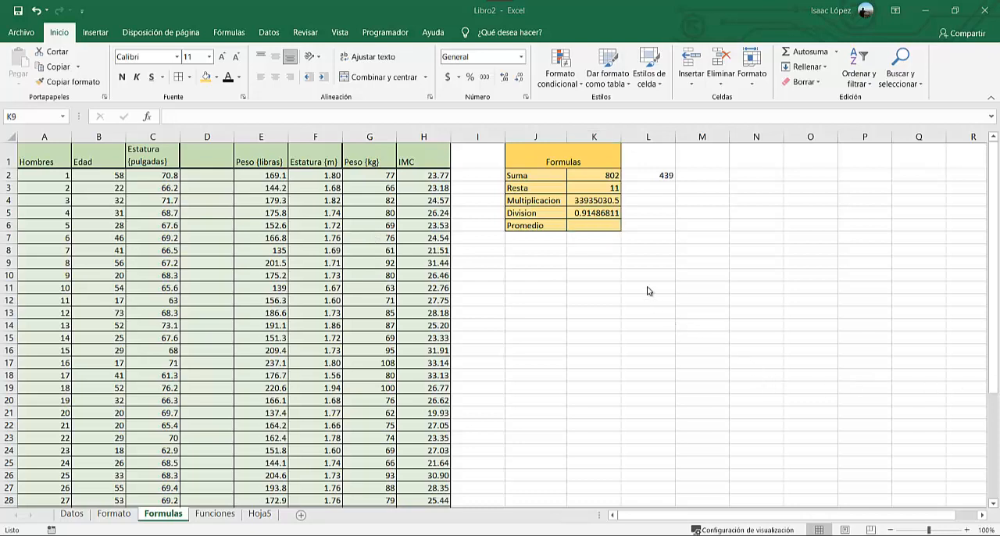
Start a formula in K6, beside the Promedio label, that adds the individual cells G2 through G10.
{"action": "left_click", "coordinate": [593, 226]}
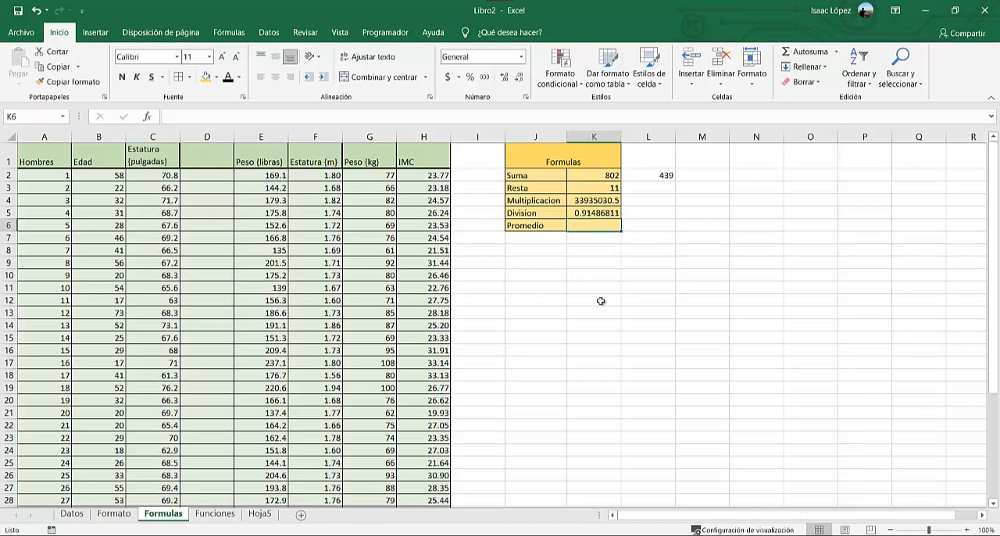
{"action": "type", "text": "="}
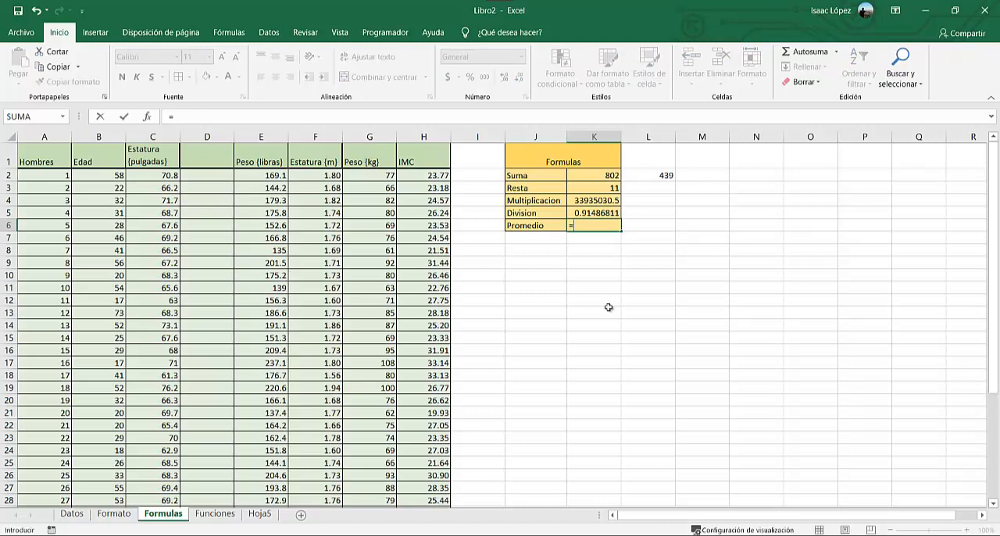
{"action": "left_click", "coordinate": [361, 177]}
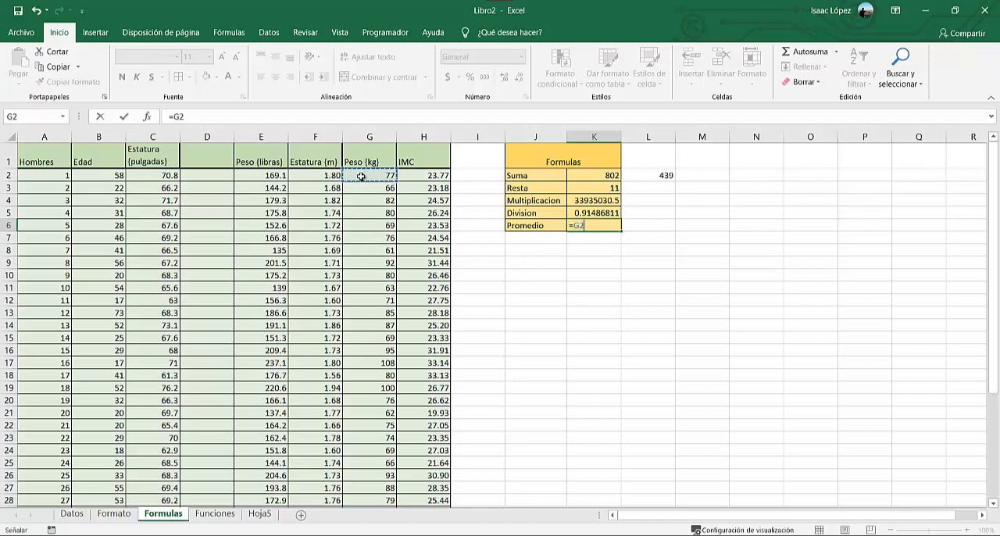
{"action": "type", "text": "+"}
{"action": "left_click", "coordinate": [365, 189]}
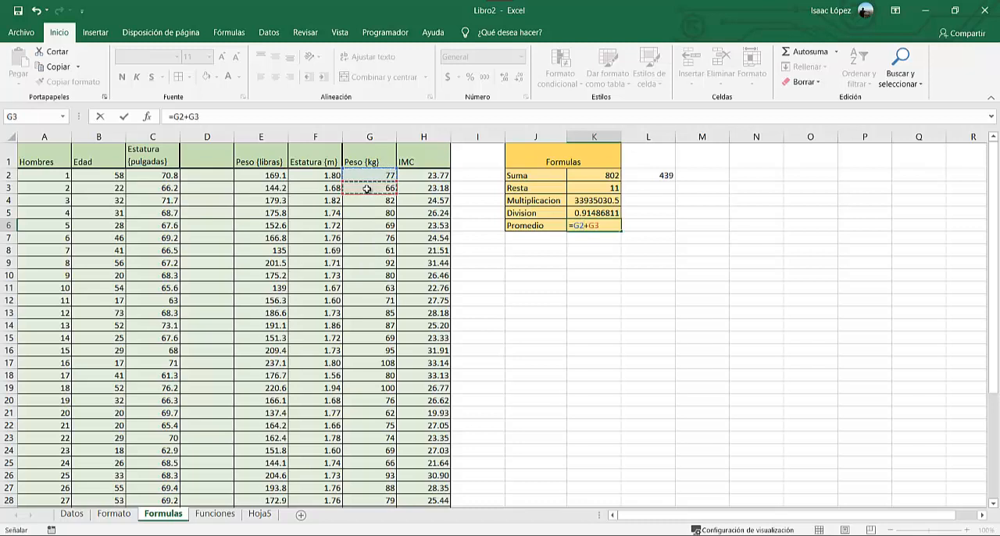
{"action": "type", "text": "+"}
{"action": "left_click", "coordinate": [366, 200]}
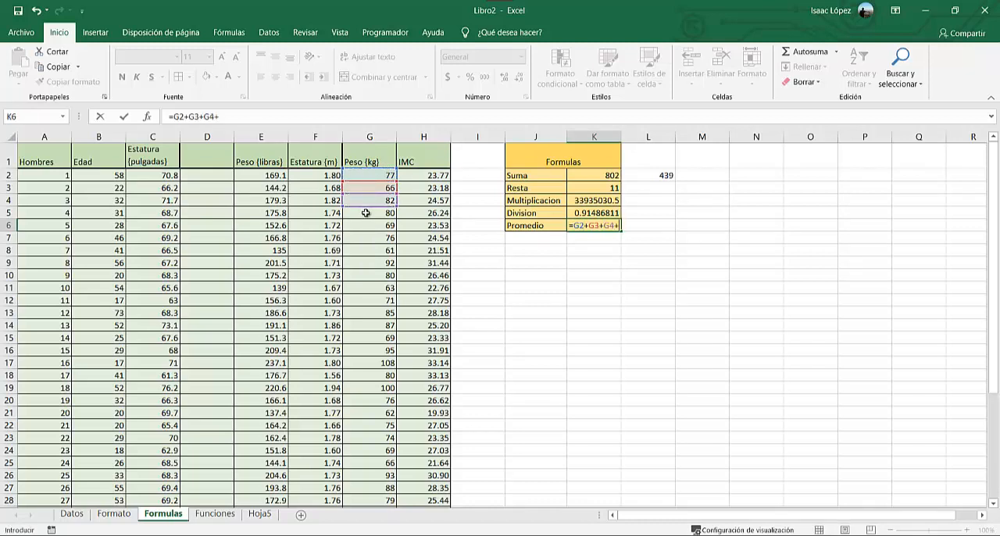
{"action": "type", "text": "+"}
{"action": "left_click", "coordinate": [367, 212]}
{"action": "type", "text": "+"}
{"action": "left_click", "coordinate": [370, 226]}
{"action": "type", "text": "+"}
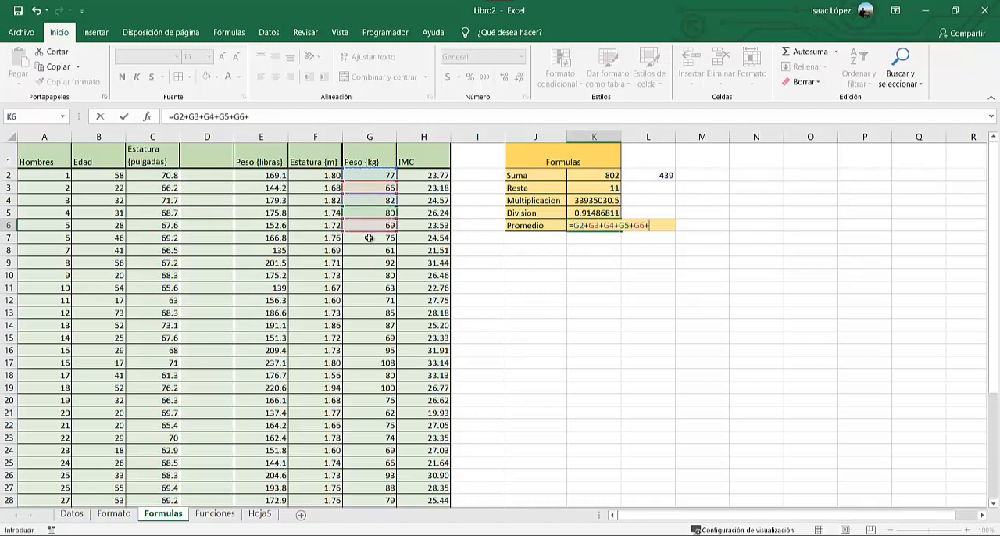
{"action": "left_click", "coordinate": [368, 238]}
{"action": "type", "text": "+"}
{"action": "left_click", "coordinate": [363, 250]}
{"action": "type", "text": "+"}
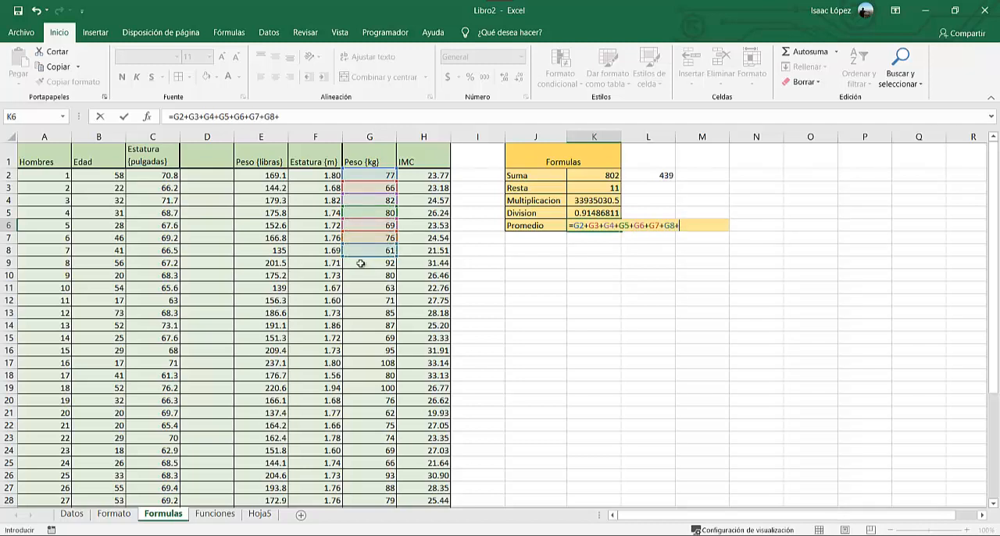
{"action": "left_click", "coordinate": [362, 263]}
{"action": "type", "text": "+"}
{"action": "left_click", "coordinate": [360, 276]}
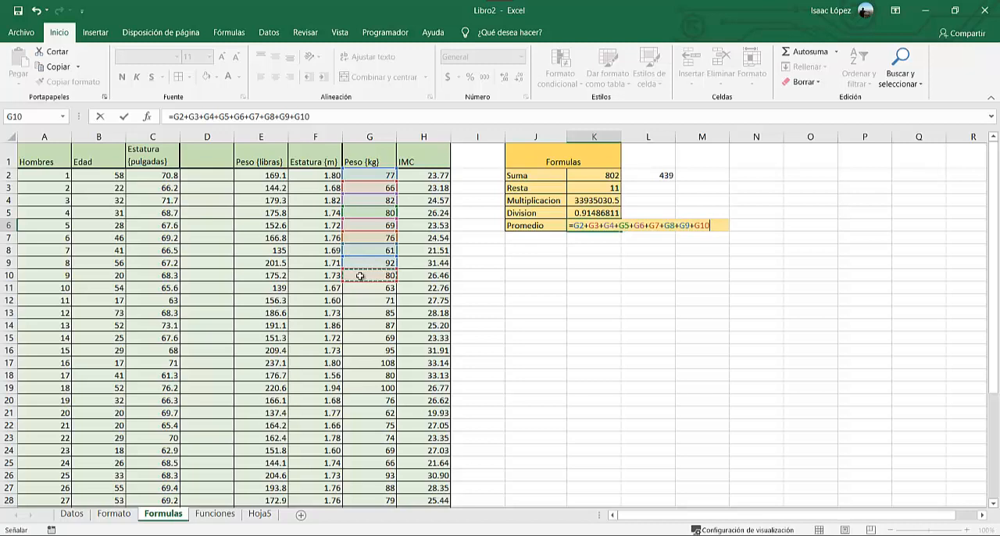
Enclose the G2 to G10 sum in K6 in parentheses and divide it by 9 to complete the average formula.
{"action": "type", "text": ")"}
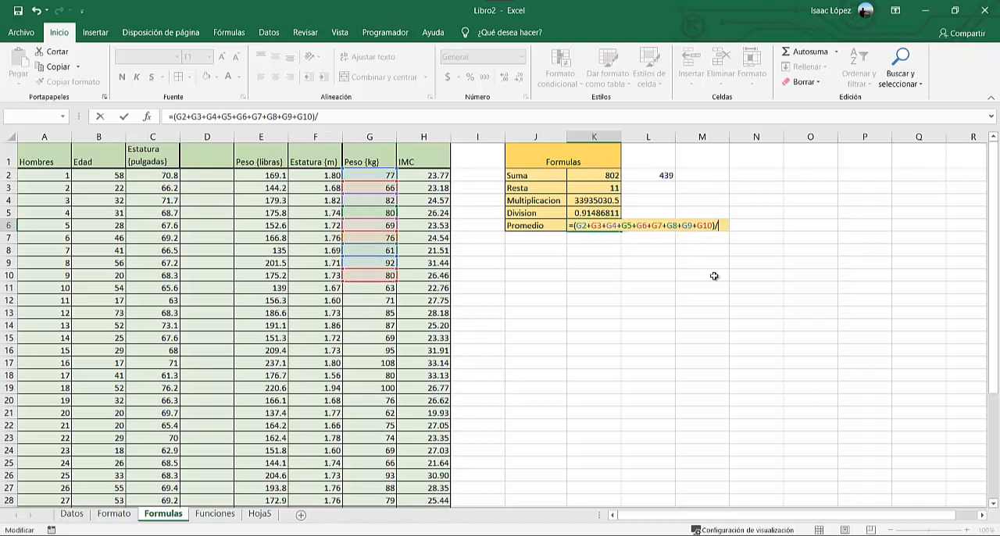
{"action": "type", "text": "9"}
{"action": "key", "text": "Return"}
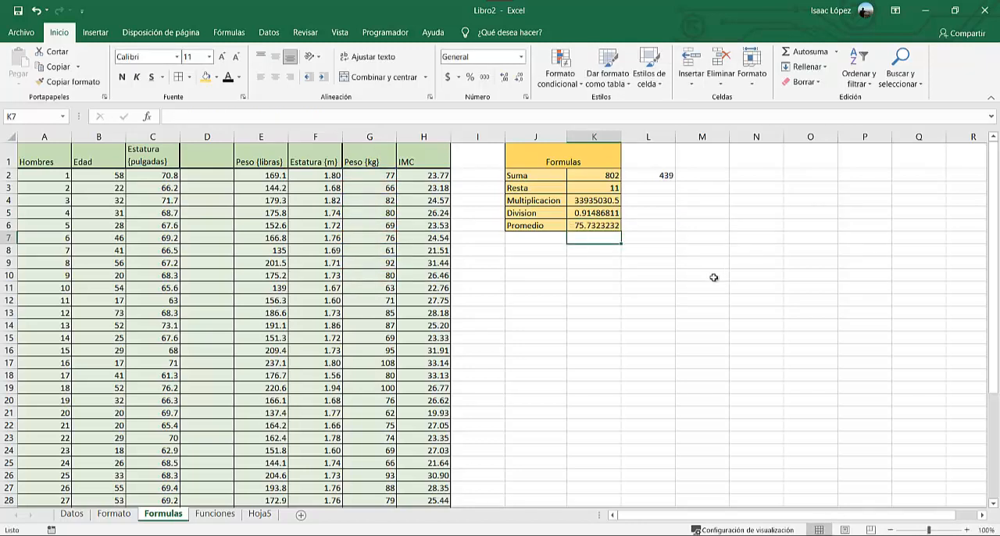
Examine the average formula in K6 and its referenced cells without changing it.
{"action": "left_click", "coordinate": [579, 226]}
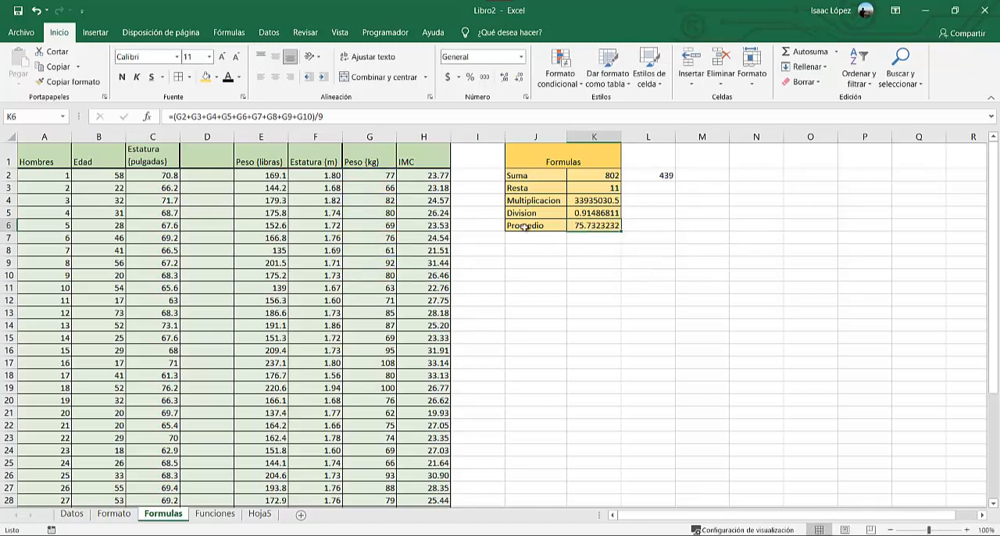
{"action": "left_click", "coordinate": [338, 116]}
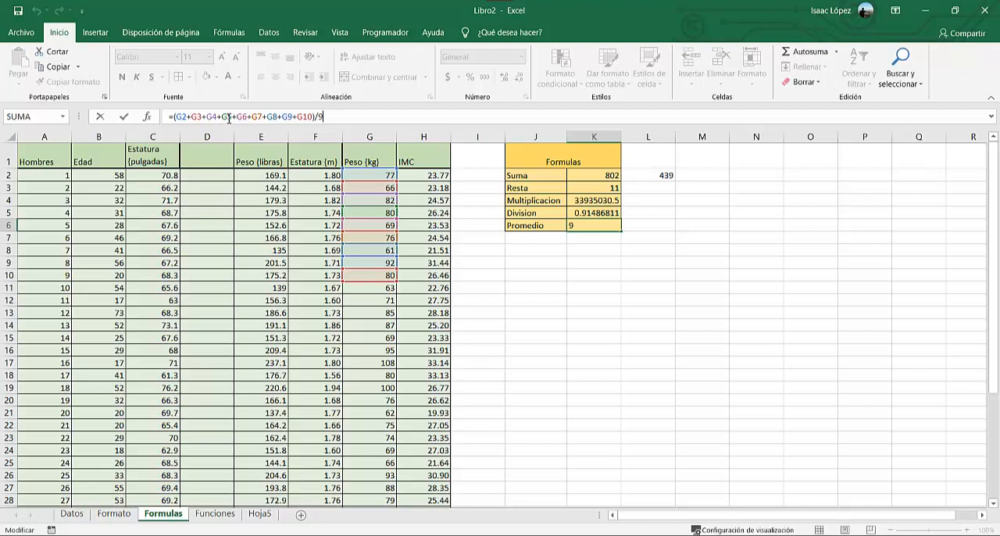
{"action": "key", "text": "Return"}
{"action": "left_click", "coordinate": [592, 247]}
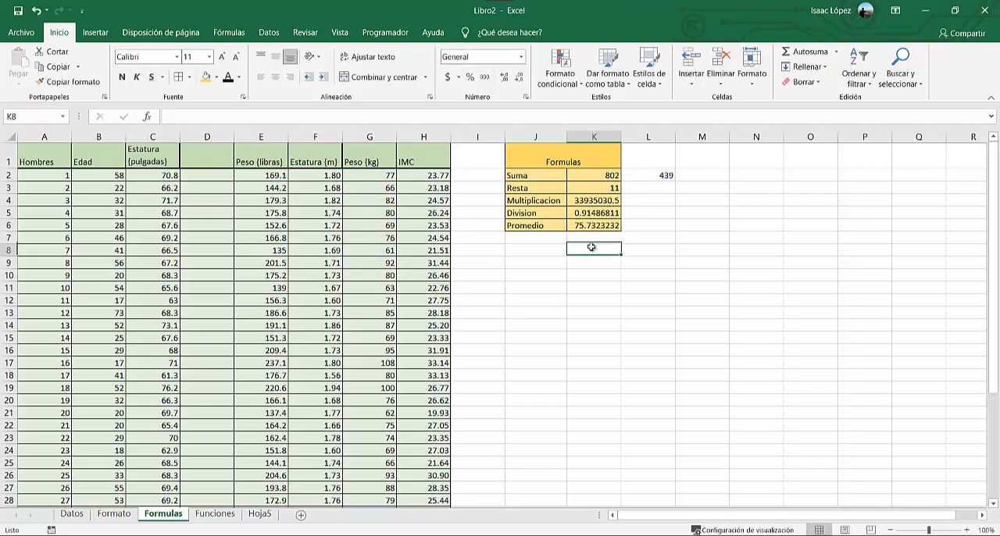